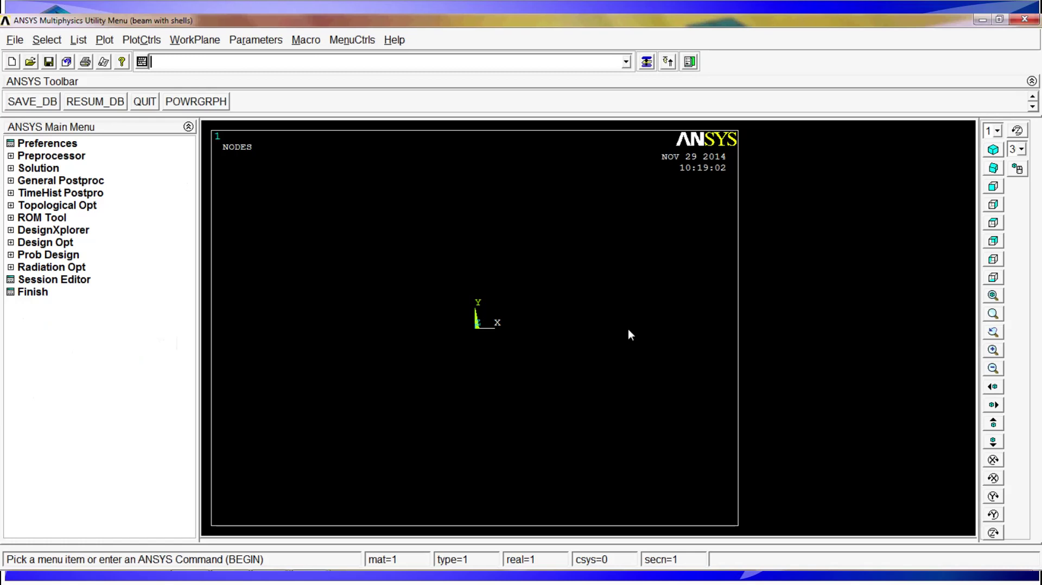
Step: Create keypoint 1 at the origin (0, 0, 0) in the active coordinate system
{"action": "left_click", "coordinate": [72, 157]}
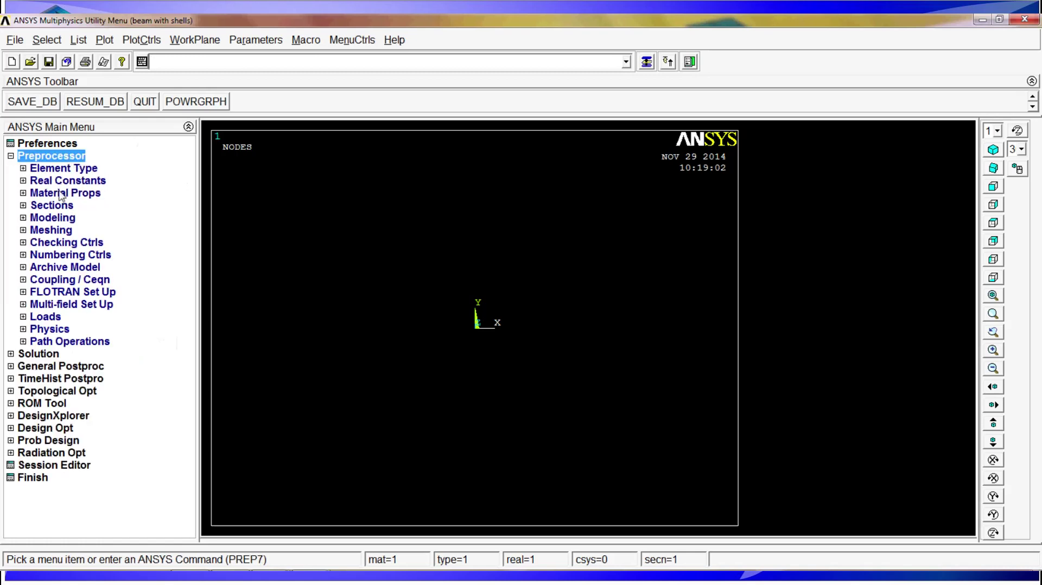
{"action": "left_click", "coordinate": [60, 219]}
{"action": "left_click", "coordinate": [66, 231]}
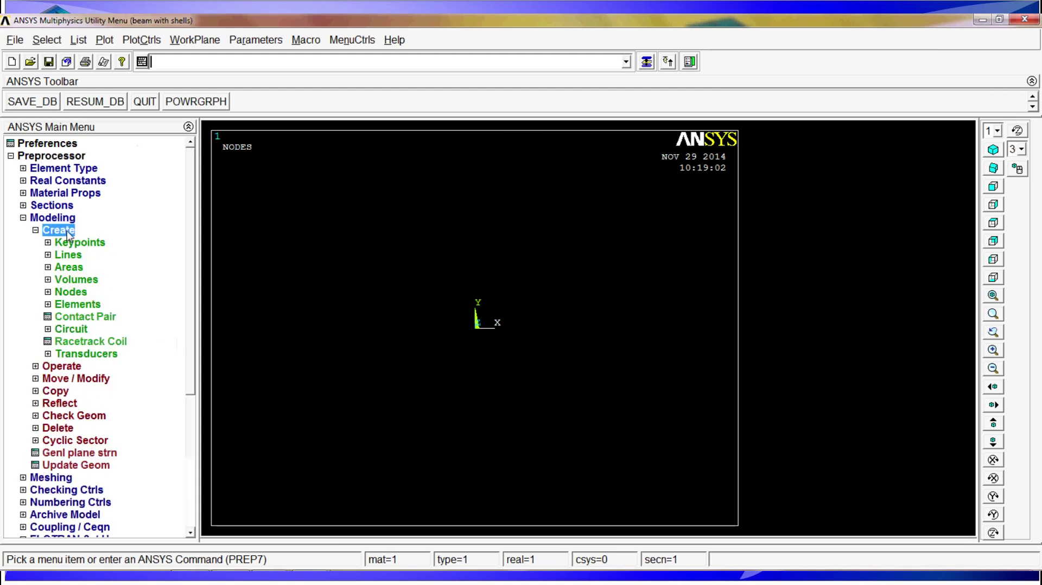
{"action": "left_click", "coordinate": [78, 245]}
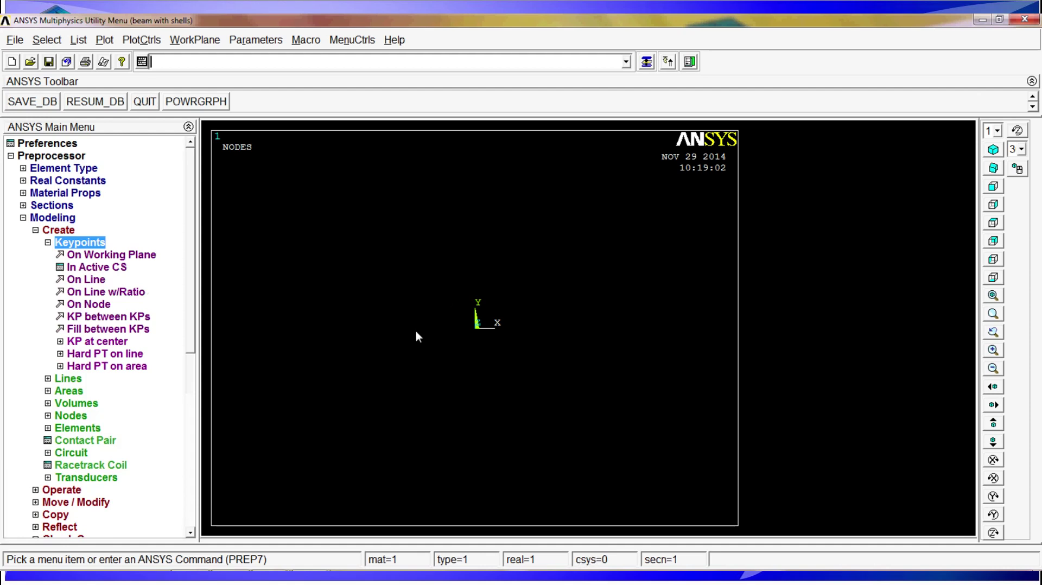
{"action": "left_click", "coordinate": [108, 269]}
{"action": "left_click", "coordinate": [548, 287]}
{"action": "type", "text": "1"}
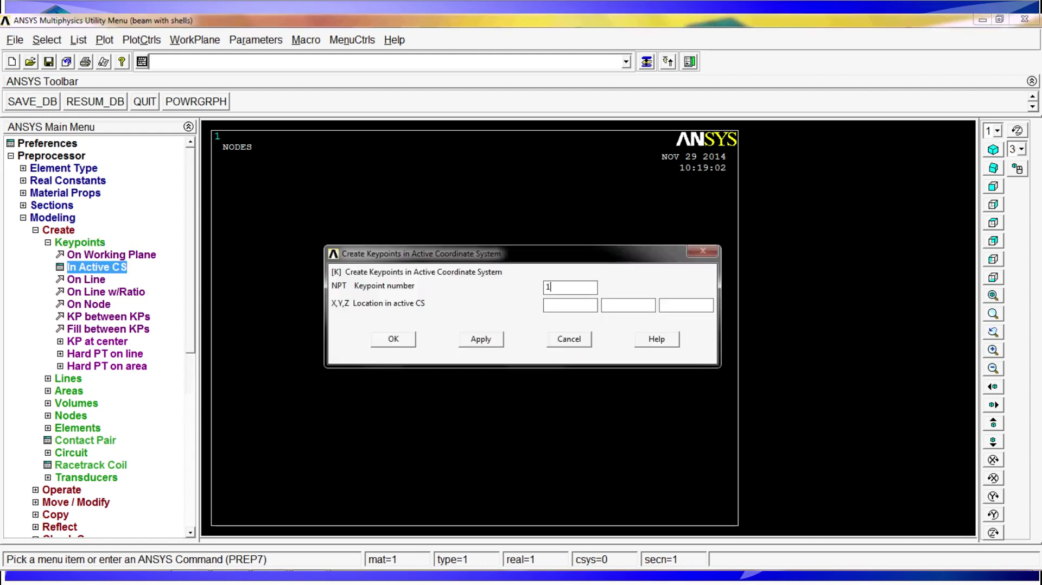
{"action": "key", "text": "Tab"}
{"action": "type", "text": "0"}
{"action": "key", "text": "Tab"}
{"action": "type", "text": "0"}
{"action": "key", "text": "Tab"}
{"action": "type", "text": "0"}
{"action": "left_click", "coordinate": [495, 342]}
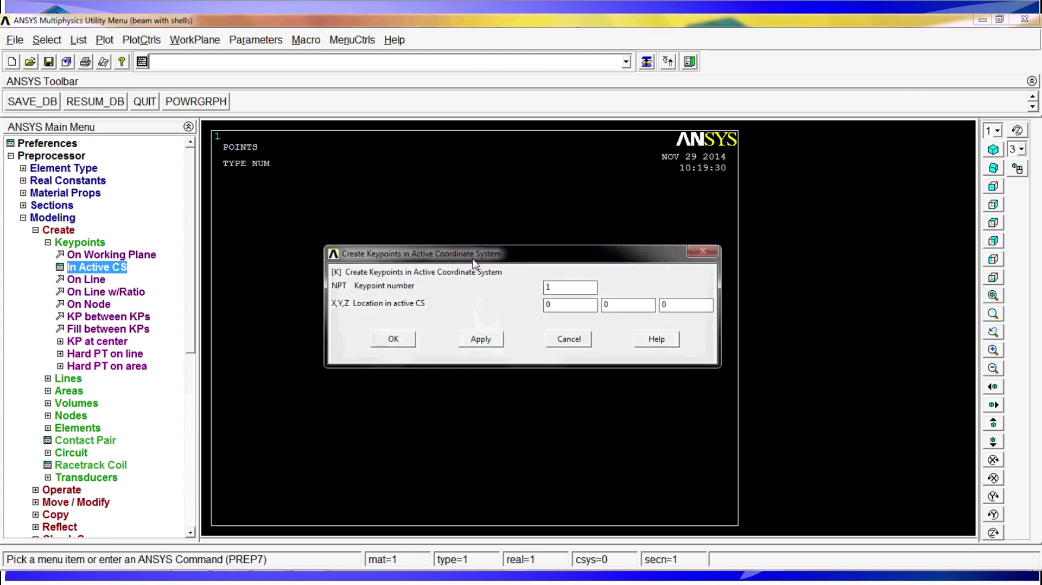
Step: Create keypoint 2 at X 0, Y 36/1000
{"action": "left_click_drag", "start_coordinate": [474, 265], "coordinate": [419, 154]}
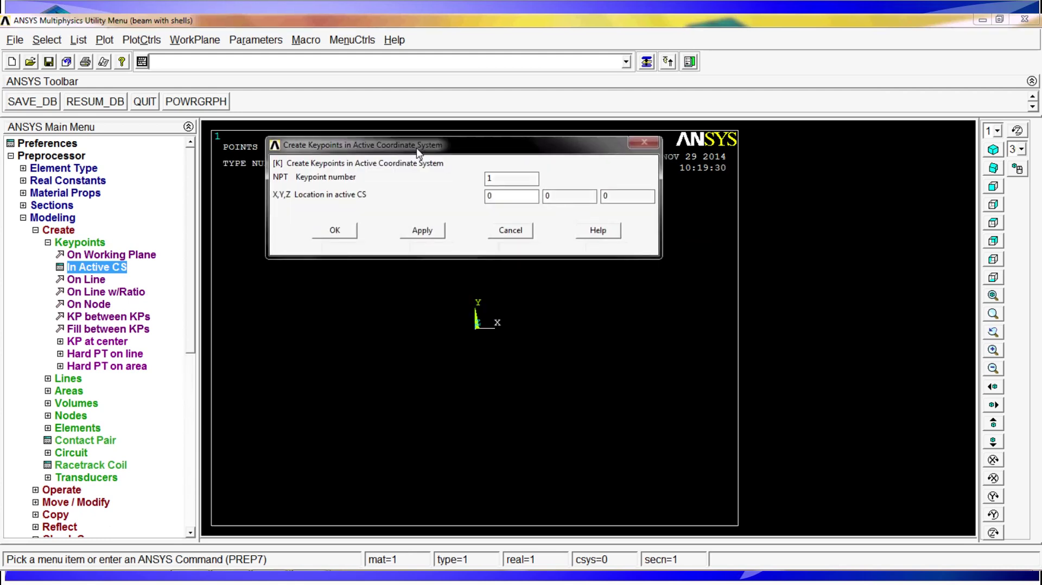
{"action": "left_click", "coordinate": [516, 196]}
{"action": "key", "text": "Tab"}
{"action": "type", "text": "36/1000"}
{"action": "left_click", "coordinate": [422, 230]}
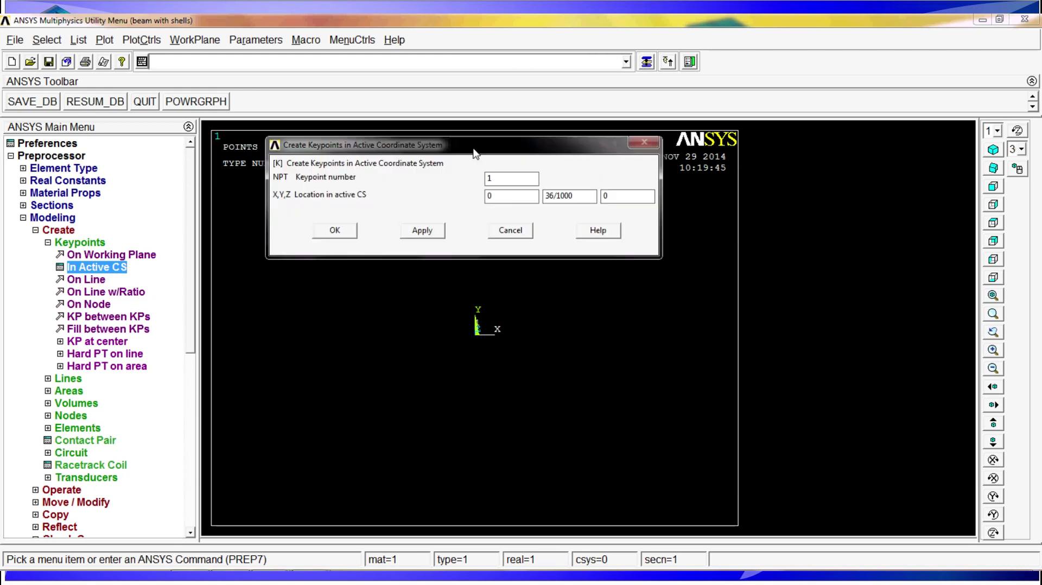
{"action": "left_click_drag", "start_coordinate": [475, 151], "coordinate": [477, 104]}
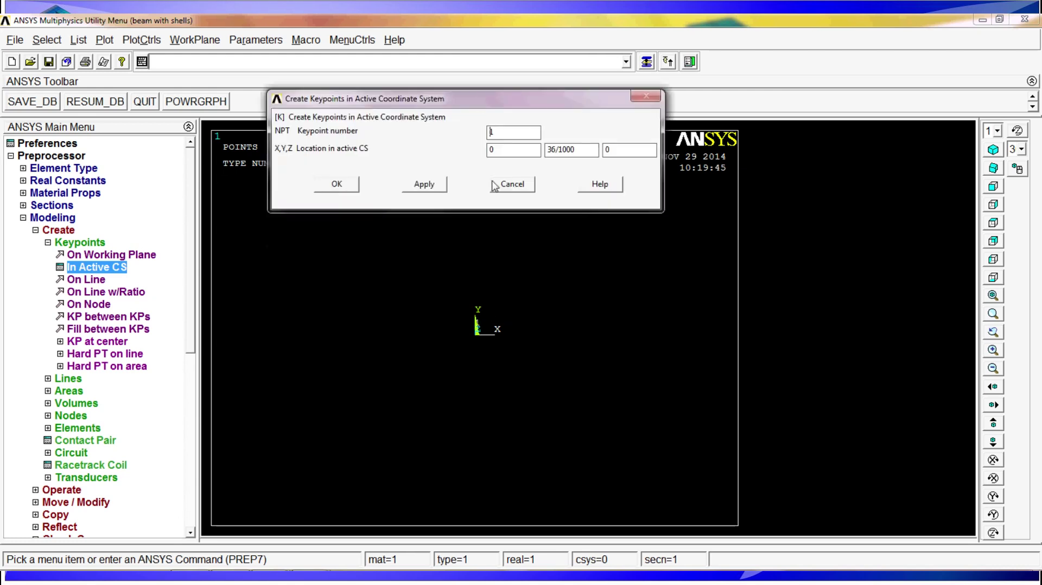
{"action": "left_click_drag", "start_coordinate": [485, 104], "coordinate": [478, 135]}
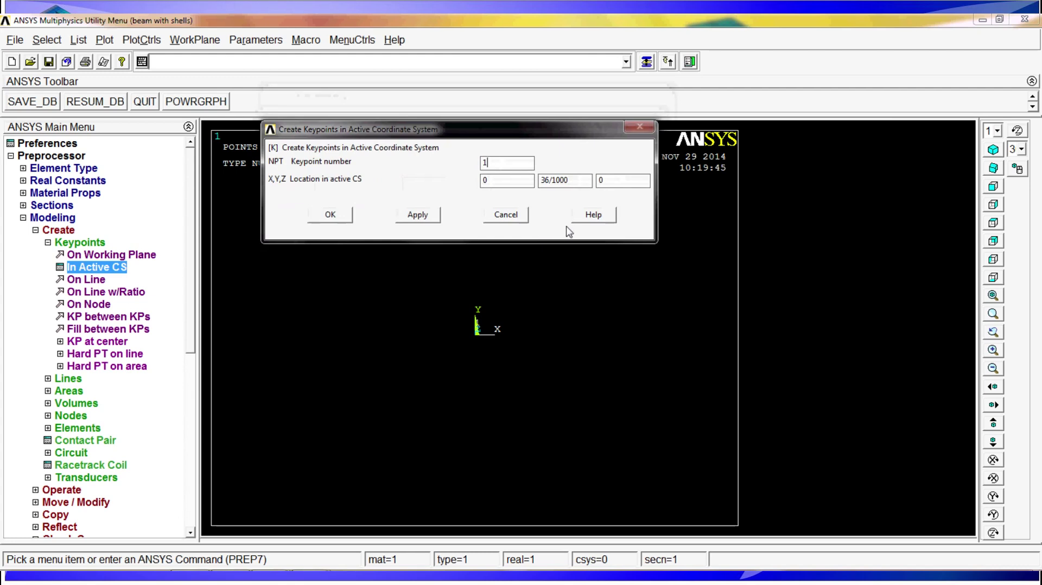
{"action": "key", "text": "Tab"}
{"action": "key", "text": "Tab"}
{"action": "type", "text": "0"}
{"action": "left_click", "coordinate": [418, 215]}
{"action": "double_click", "coordinate": [544, 182]}
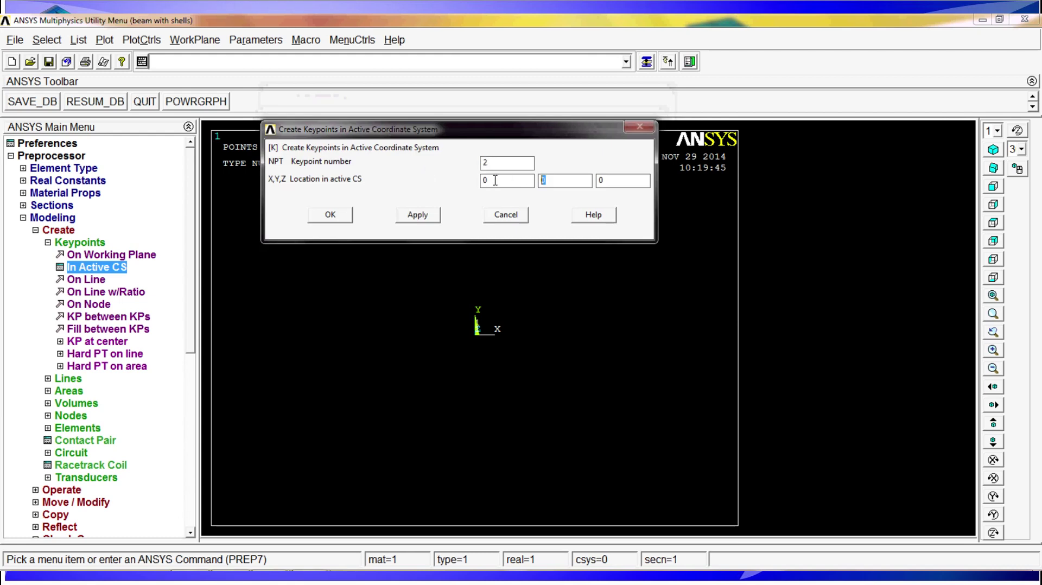
{"action": "type", "text": "36/1000"}
{"action": "left_click", "coordinate": [424, 215]}
Step: Create keypoint 3 at (76/1000, 36/1000) and keypoint 4 at (76/1000, 0)
{"action": "double_click", "coordinate": [505, 163]}
{"action": "type", "text": "3"}
{"action": "key", "text": "Tab"}
{"action": "type", "text": "76/1000"}
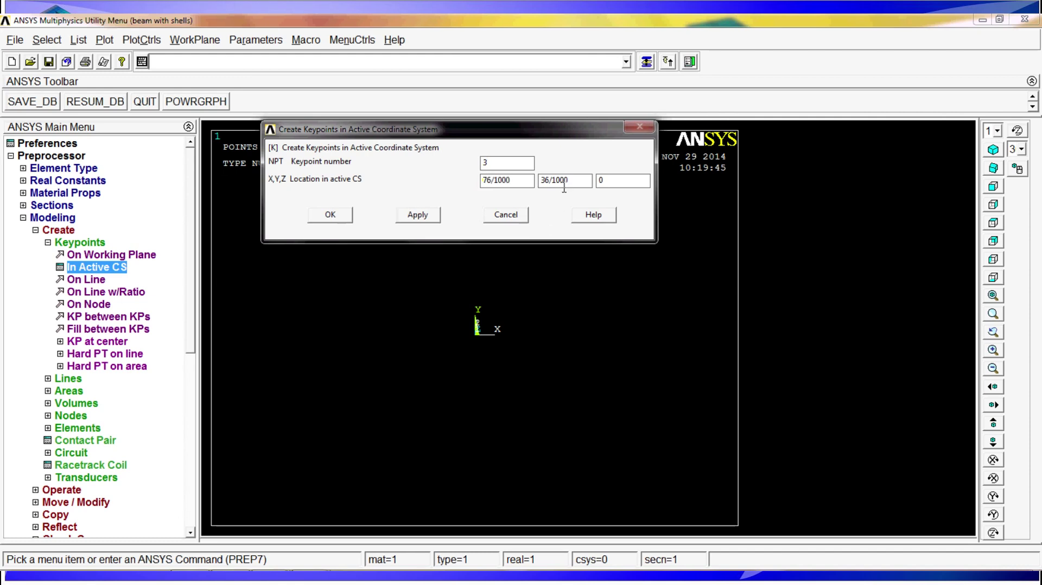
{"action": "left_click", "coordinate": [425, 217]}
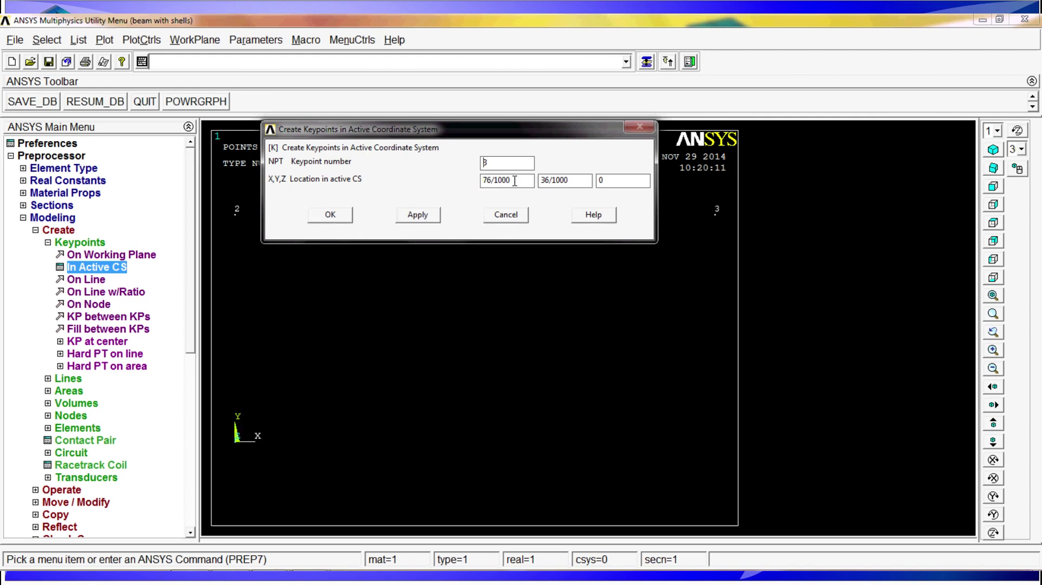
{"action": "key", "text": "Delete"}
{"action": "type", "text": "4"}
{"action": "key", "text": "Tab"}
{"action": "key", "text": "Tab"}
{"action": "type", "text": "0"}
{"action": "left_click", "coordinate": [330, 215]}
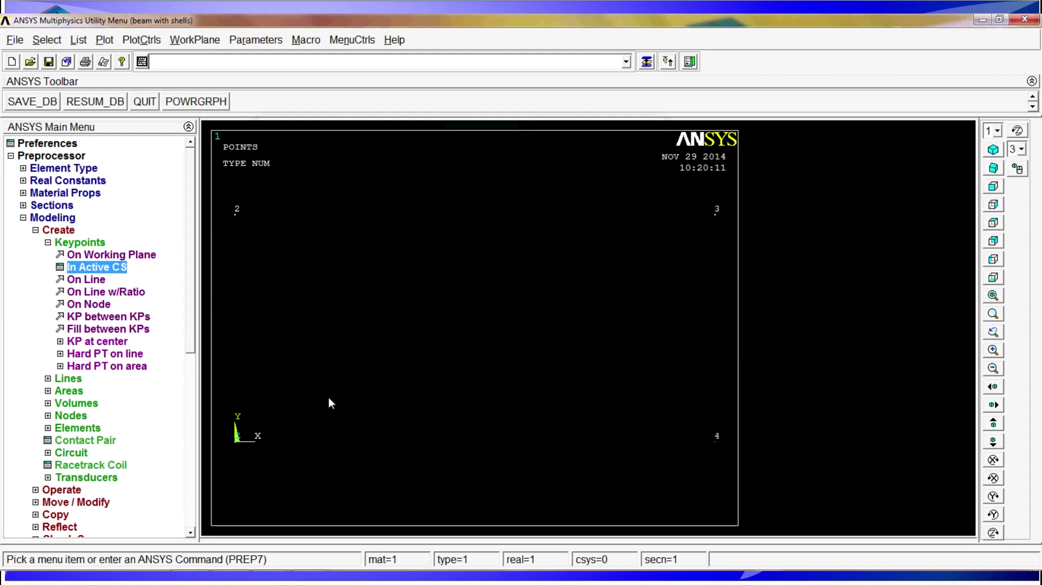
Step: Draw straight lines 1–2, 2–3, 3–4 and 4–1 to close the 76 × 36 rectangle
{"action": "left_click", "coordinate": [55, 232]}
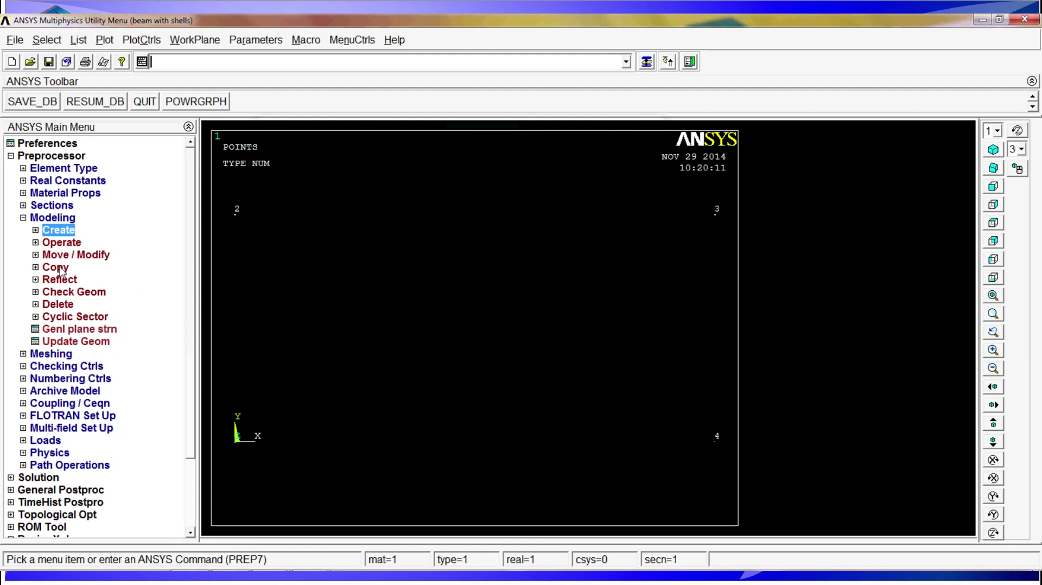
{"action": "left_click", "coordinate": [56, 230]}
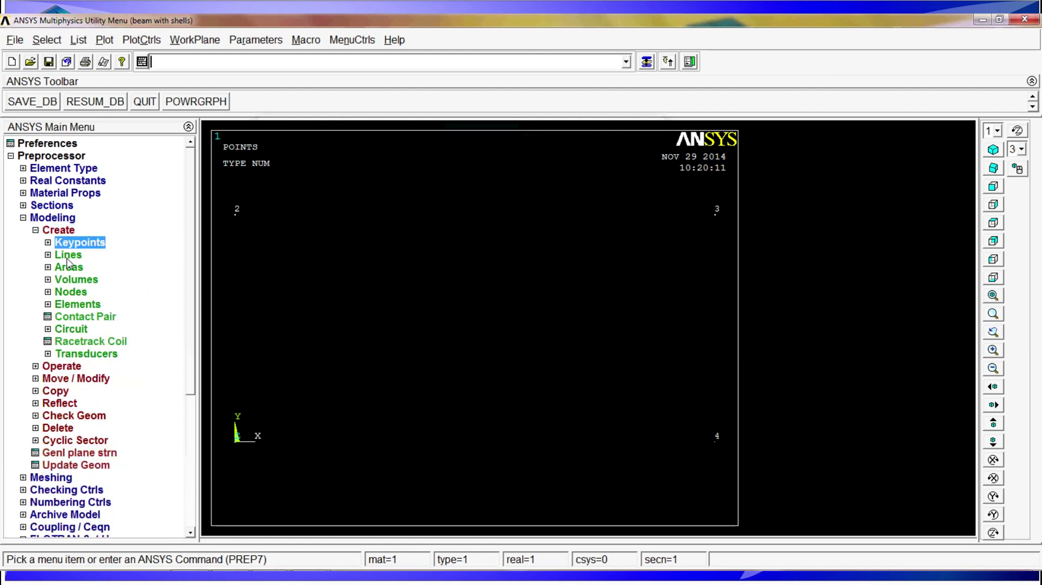
{"action": "left_click", "coordinate": [68, 255]}
{"action": "left_click", "coordinate": [80, 267]}
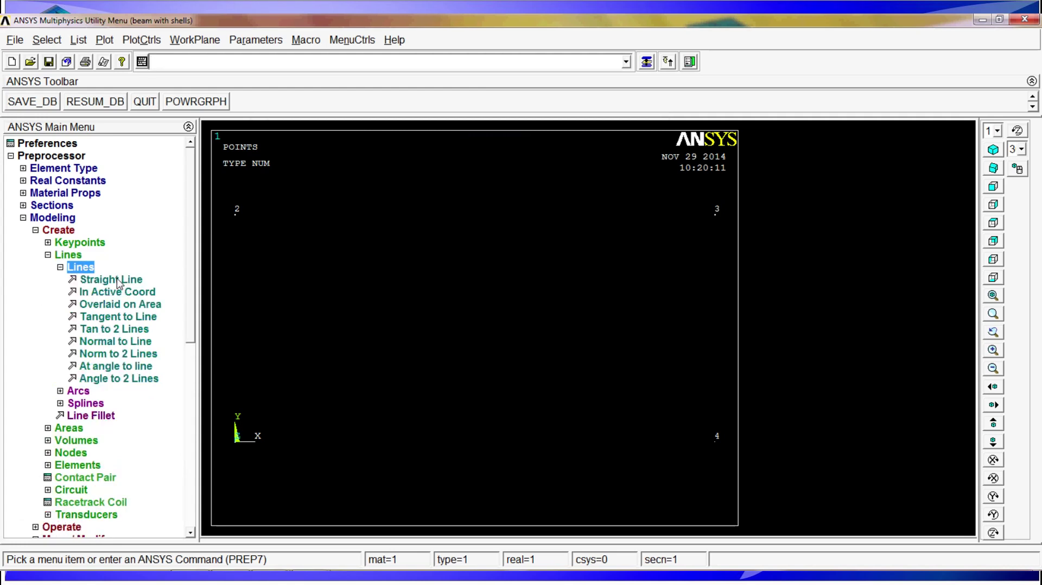
{"action": "left_click", "coordinate": [123, 280]}
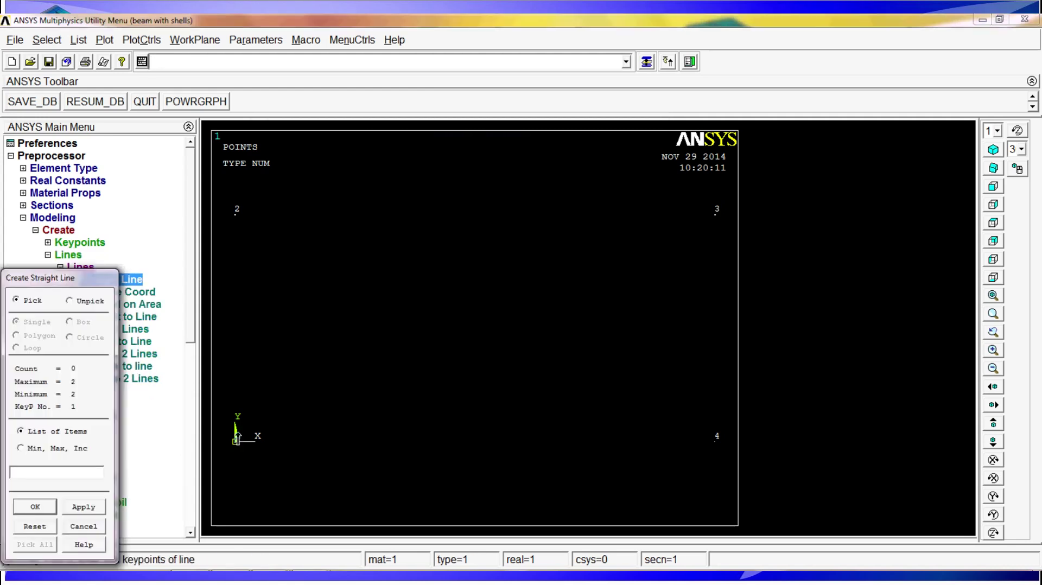
{"action": "left_click", "coordinate": [235, 214]}
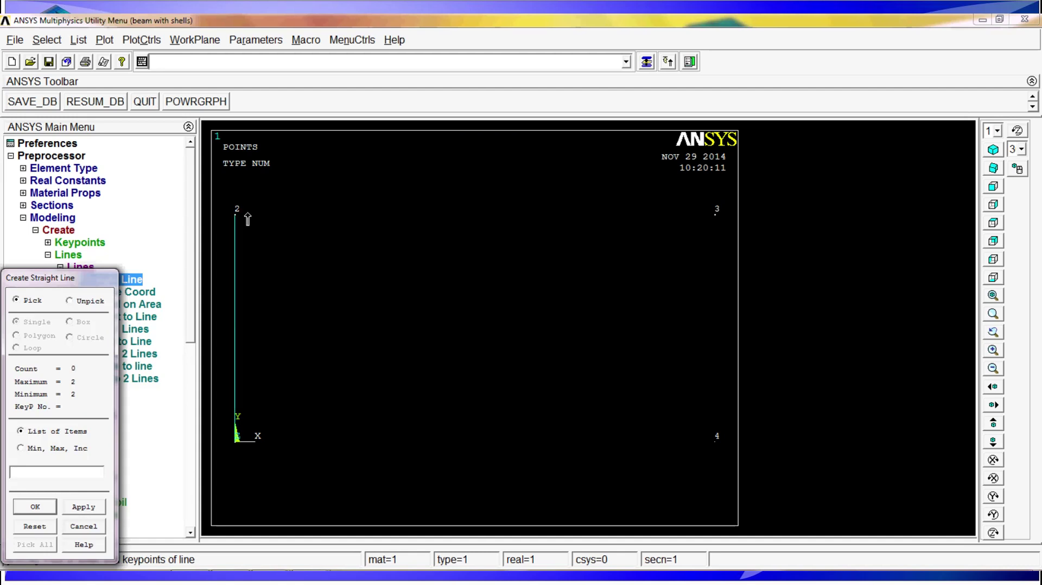
{"action": "left_click", "coordinate": [678, 227]}
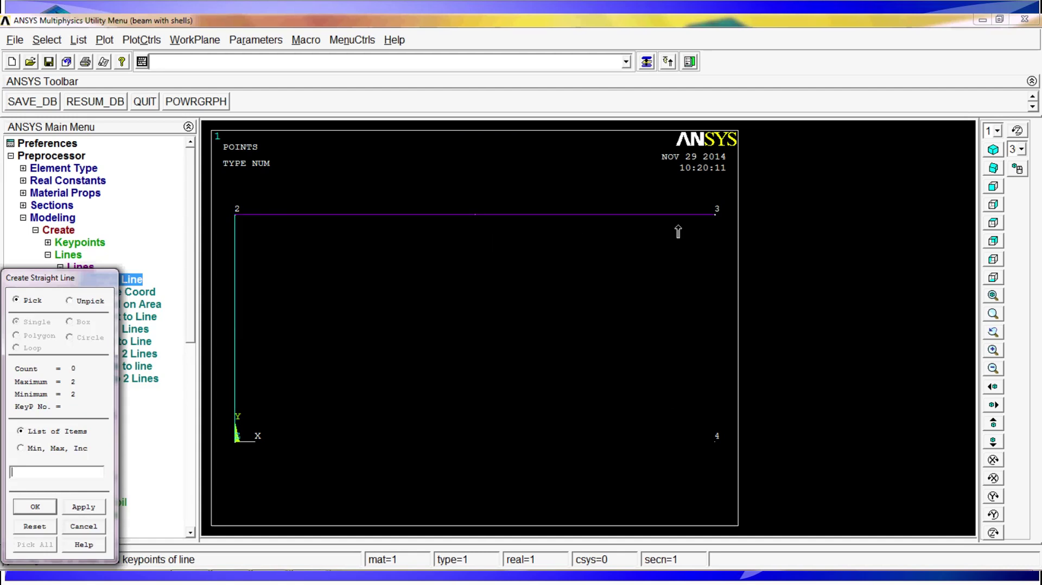
{"action": "left_click", "coordinate": [678, 226]}
{"action": "left_click", "coordinate": [712, 440]}
{"action": "left_click", "coordinate": [707, 442]}
{"action": "left_click", "coordinate": [242, 442]}
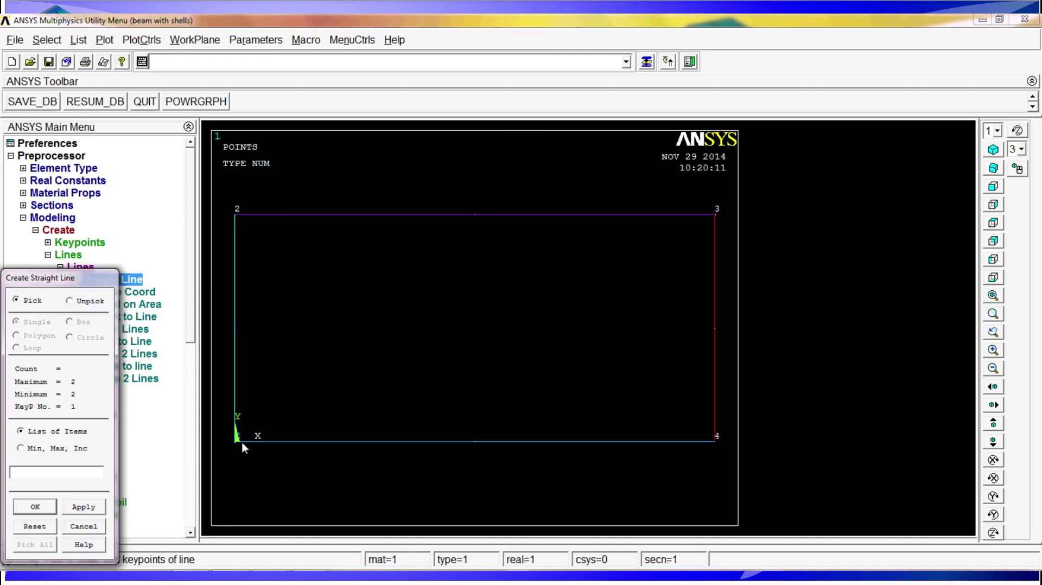
{"action": "left_click", "coordinate": [33, 507]}
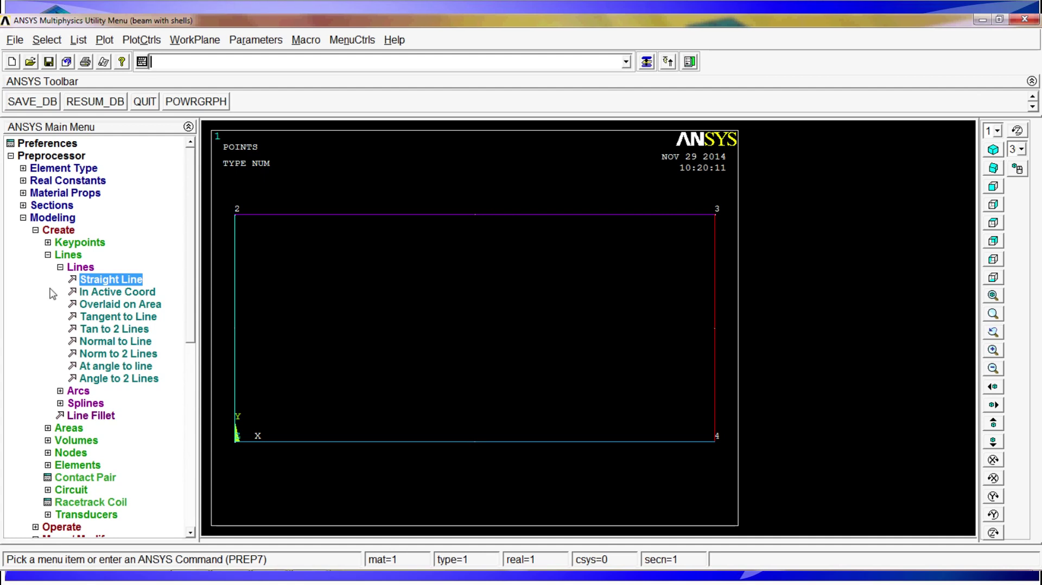
{"action": "left_click", "coordinate": [57, 256]}
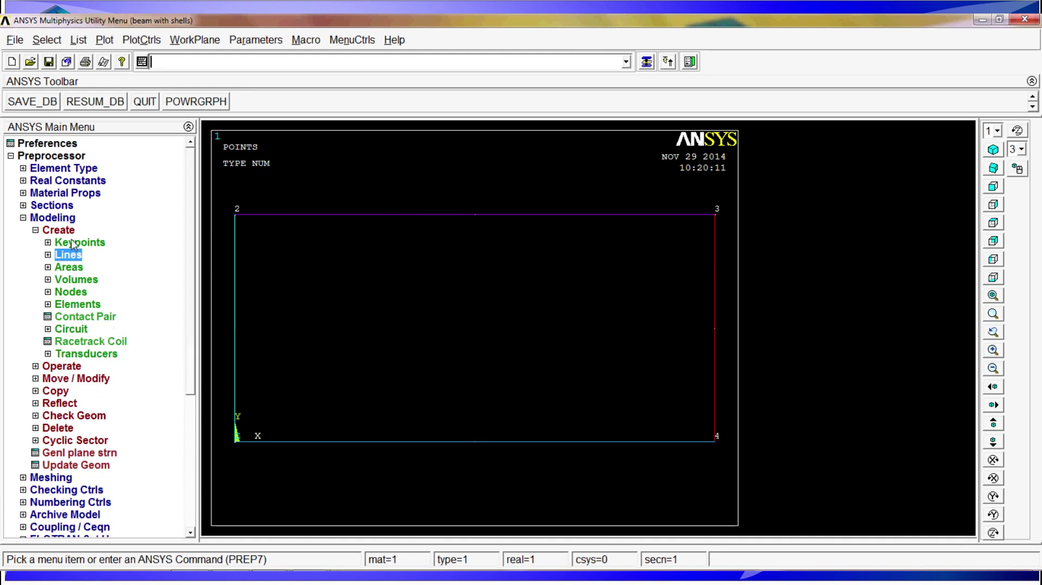
Step: Copy keypoint 2 with DZ offset 1 to create keypoint 5, then view isometrically
{"action": "left_click", "coordinate": [70, 244]}
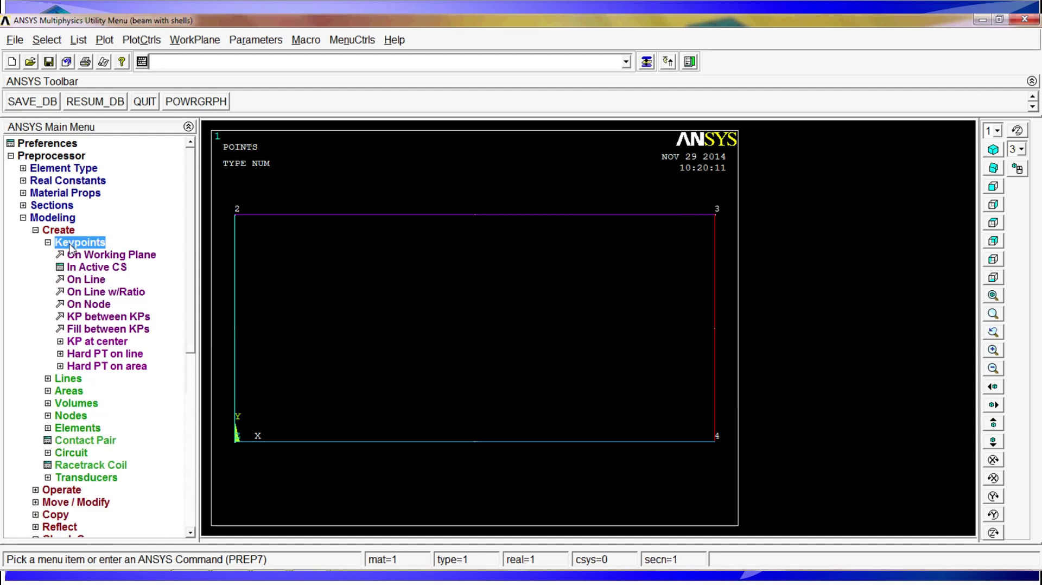
{"action": "left_click", "coordinate": [71, 245]}
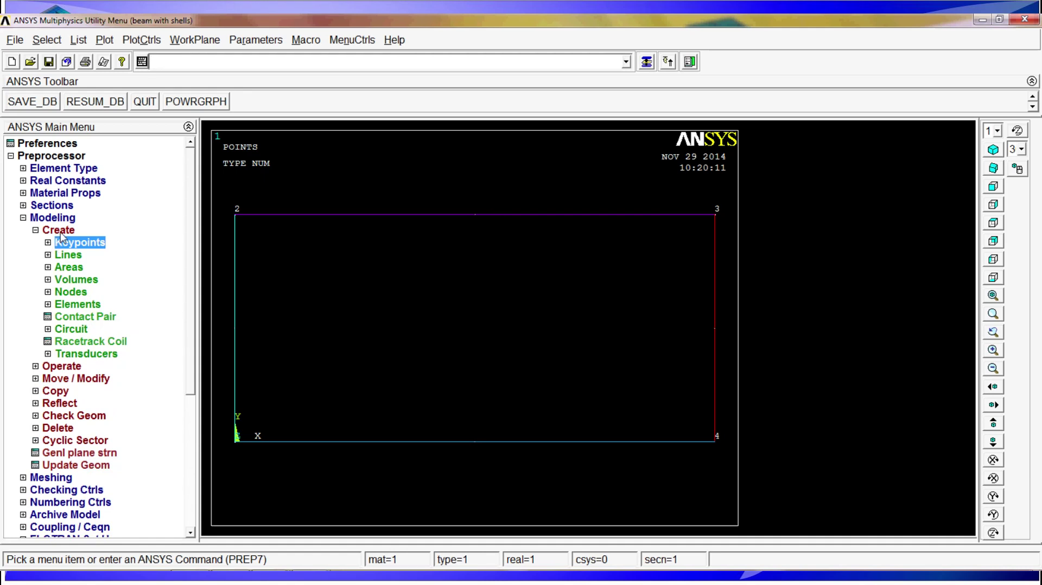
{"action": "left_click", "coordinate": [54, 391]}
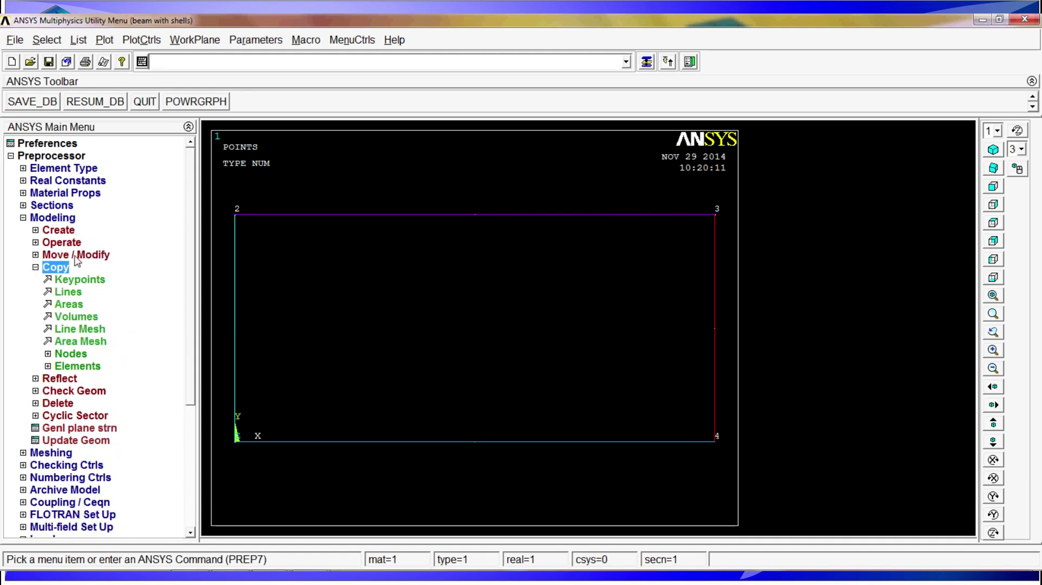
{"action": "left_click", "coordinate": [79, 280]}
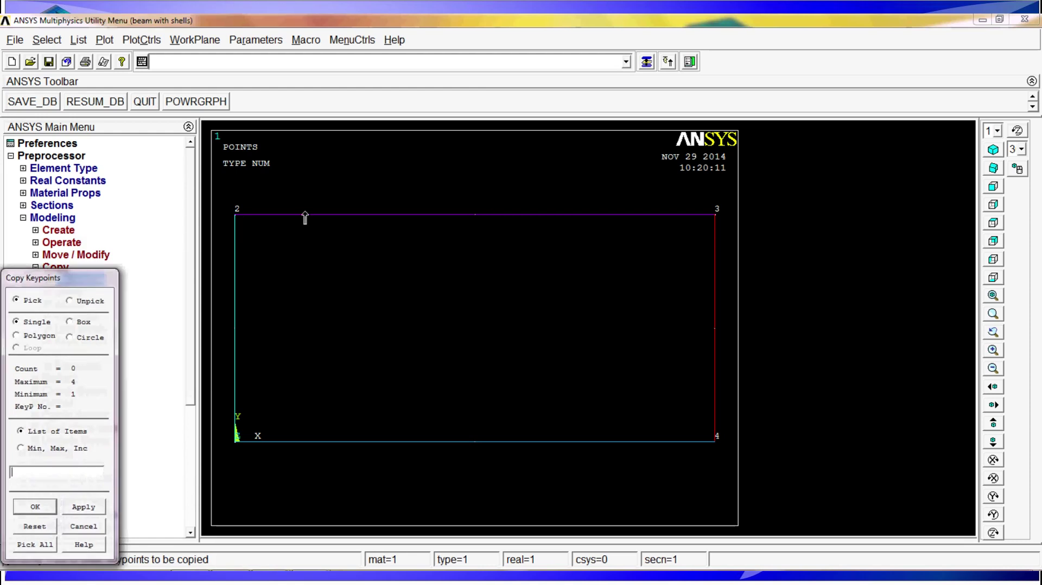
{"action": "left_click", "coordinate": [235, 215]}
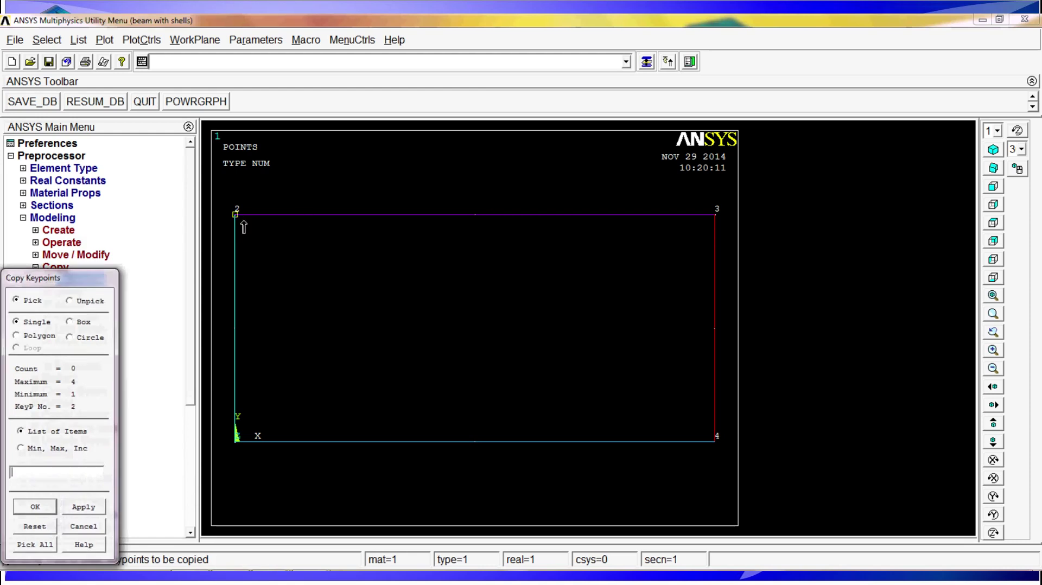
{"action": "left_click", "coordinate": [46, 511]}
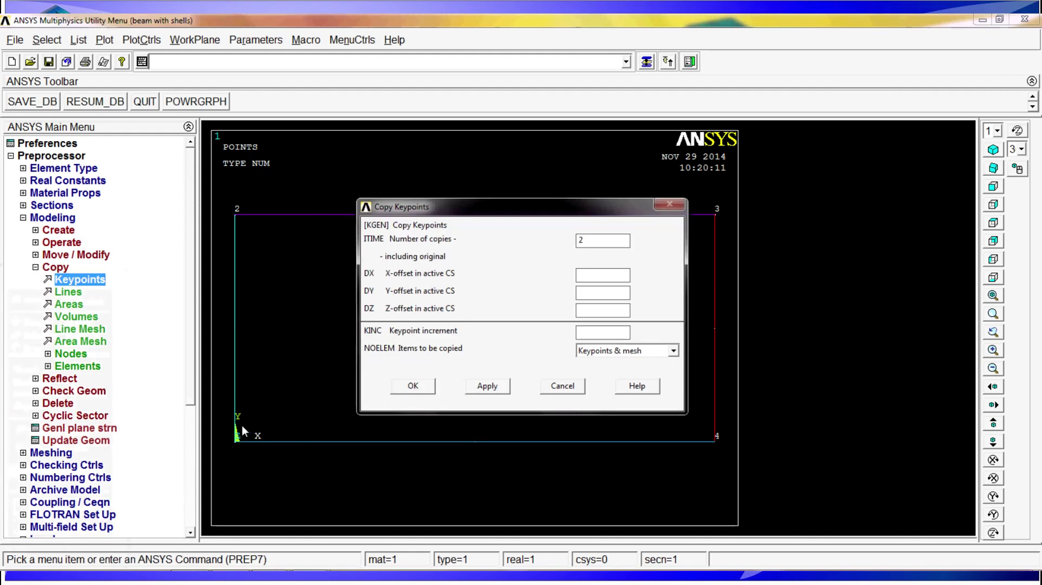
{"action": "left_click", "coordinate": [591, 308]}
{"action": "type", "text": "1"}
{"action": "left_click", "coordinate": [422, 385]}
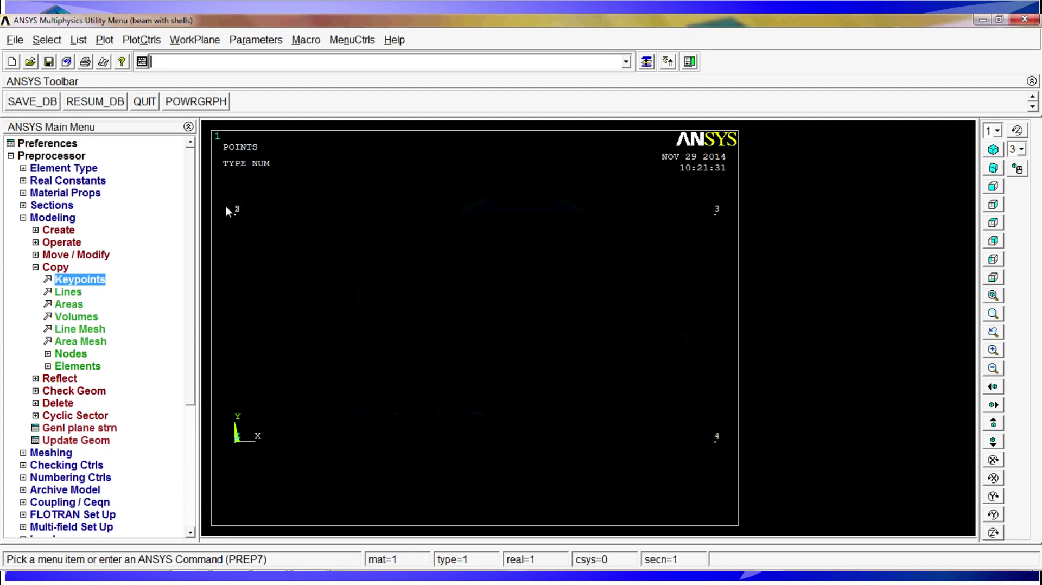
{"action": "left_click", "coordinate": [993, 150]}
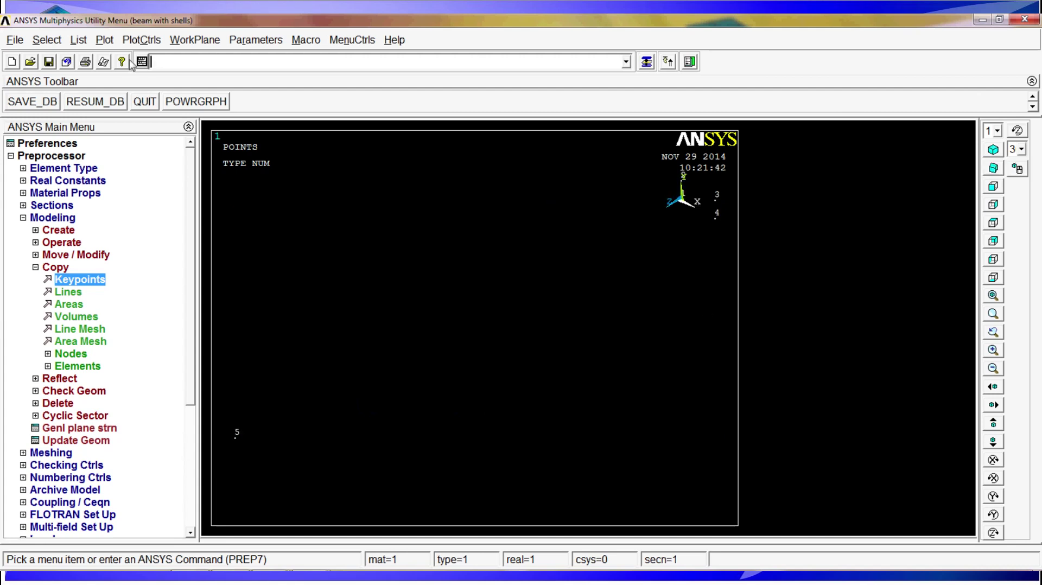
Step: Plot the lines isometrically, list keypoint coordinates, and replot all geometry with gplot
{"action": "left_click", "coordinate": [78, 40]}
{"action": "left_click", "coordinate": [104, 40]}
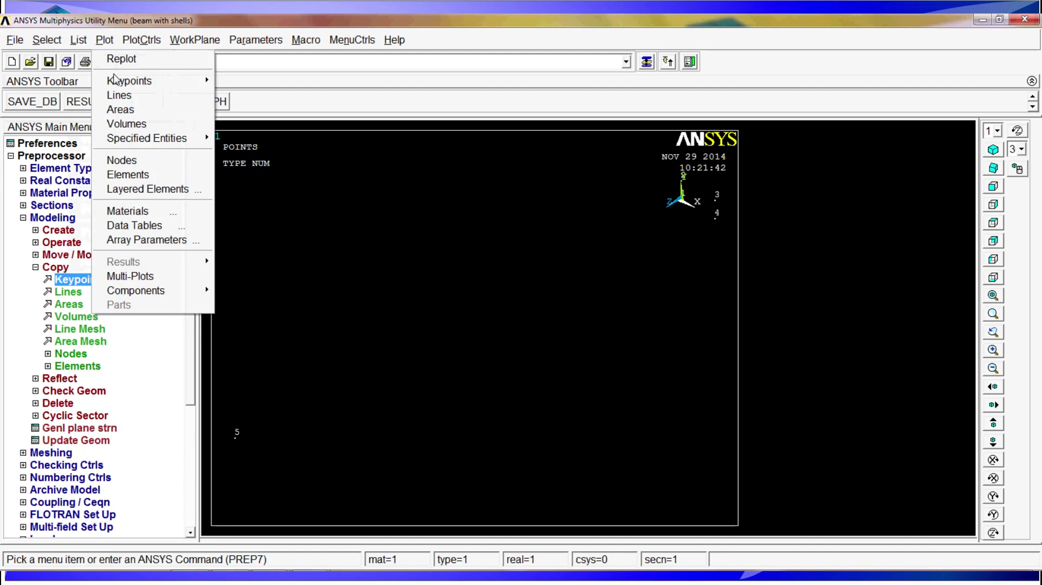
{"action": "left_click", "coordinate": [118, 95]}
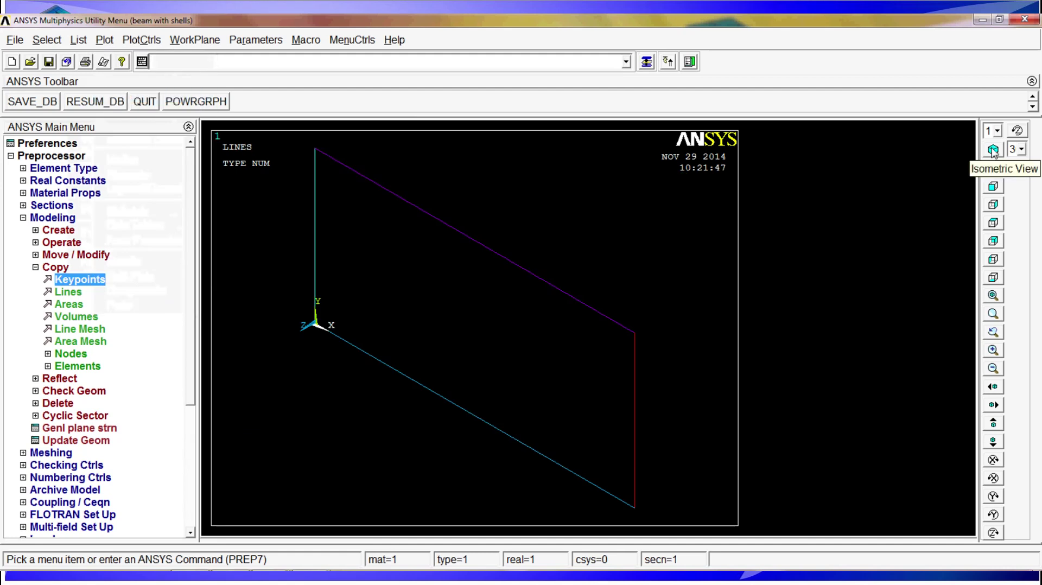
{"action": "left_click", "coordinate": [993, 150]}
{"action": "left_click", "coordinate": [78, 39]}
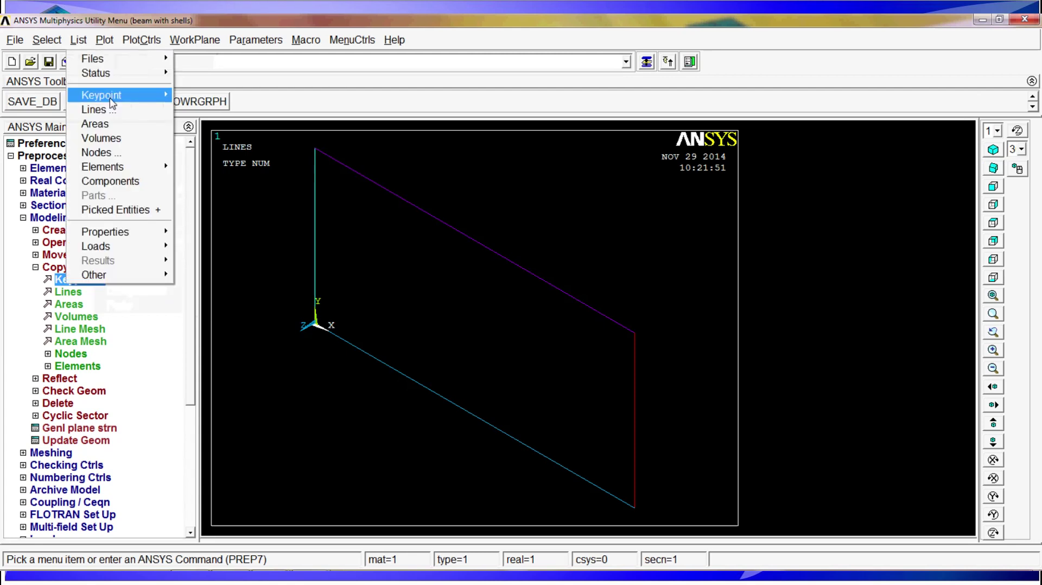
{"action": "mouse_move", "coordinate": [110, 97]}
{"action": "left_click", "coordinate": [217, 95]}
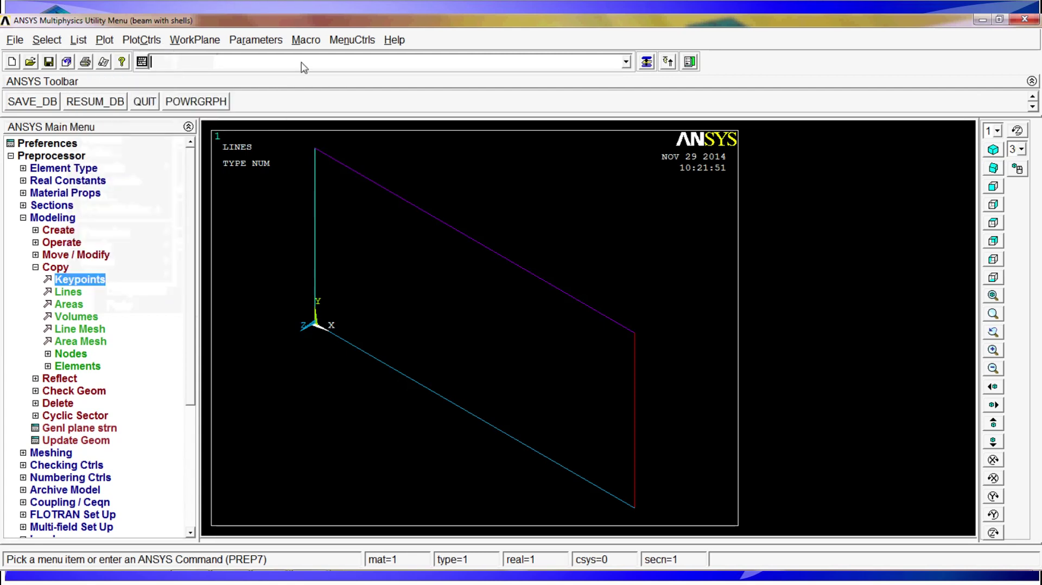
{"action": "type", "text": "gplot"}
{"action": "key", "text": "Return"}
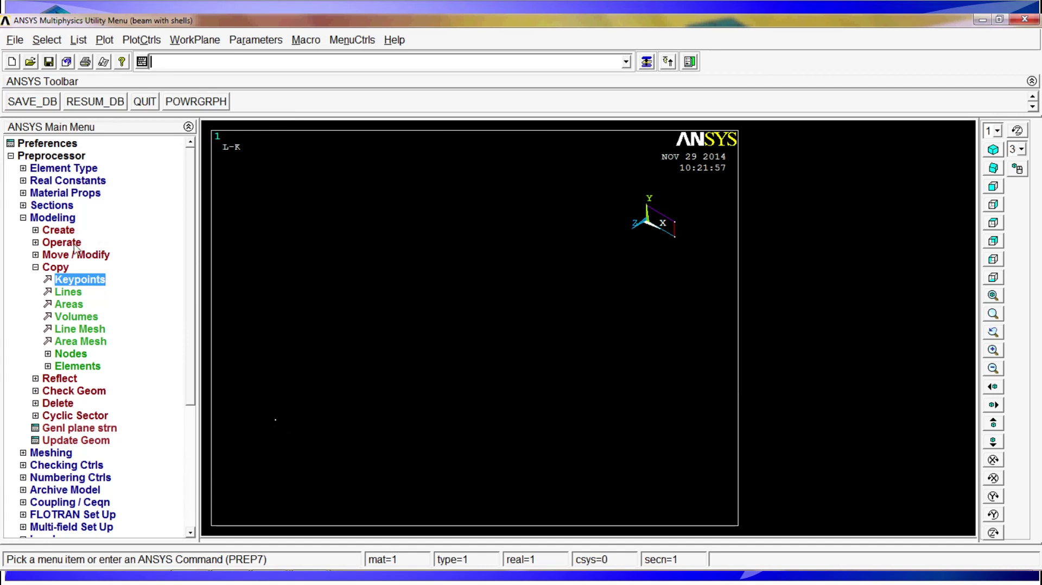
Step: Draw a straight line from keypoint 2 to the offset keypoint 5
{"action": "left_click", "coordinate": [58, 231]}
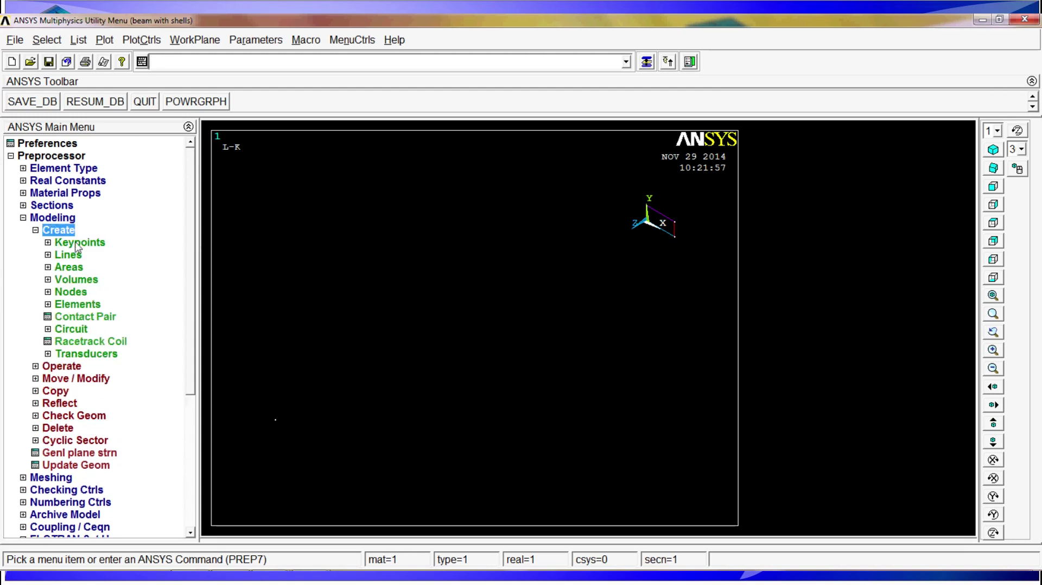
{"action": "left_click", "coordinate": [67, 254]}
{"action": "left_click", "coordinate": [101, 279]}
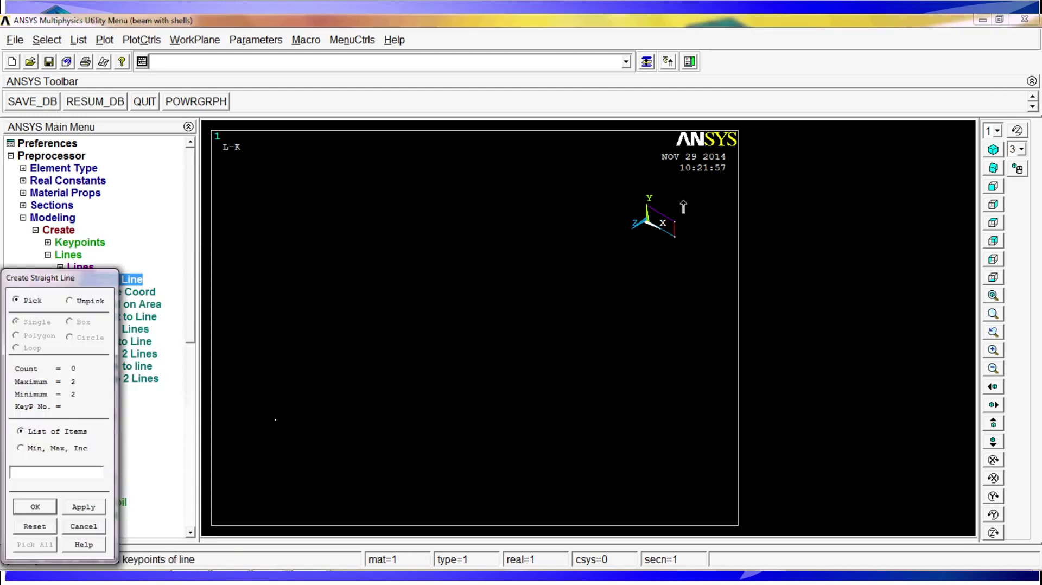
{"action": "left_click", "coordinate": [647, 206]}
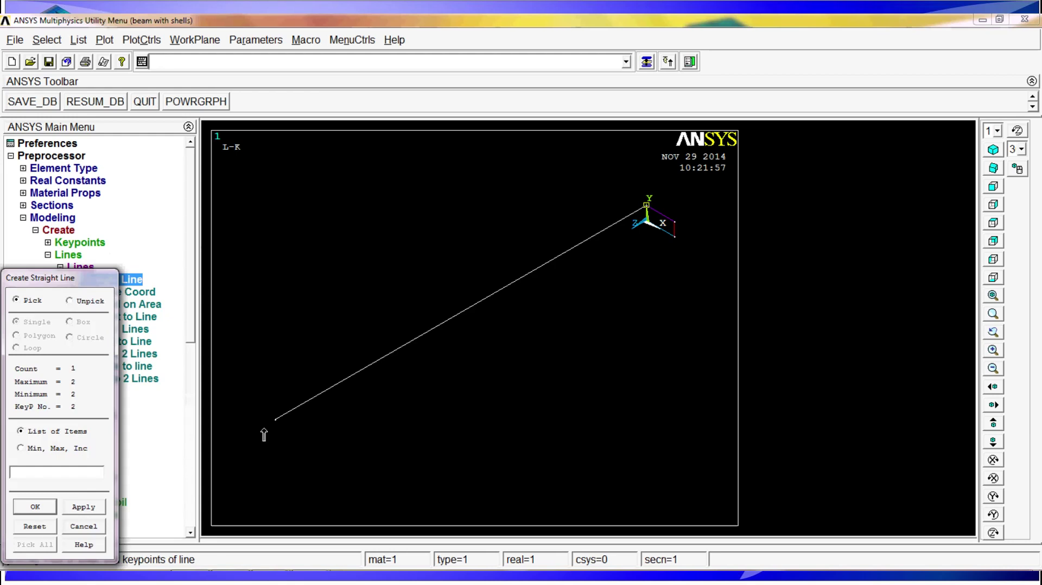
{"action": "left_click", "coordinate": [264, 430]}
{"action": "left_click", "coordinate": [32, 507]}
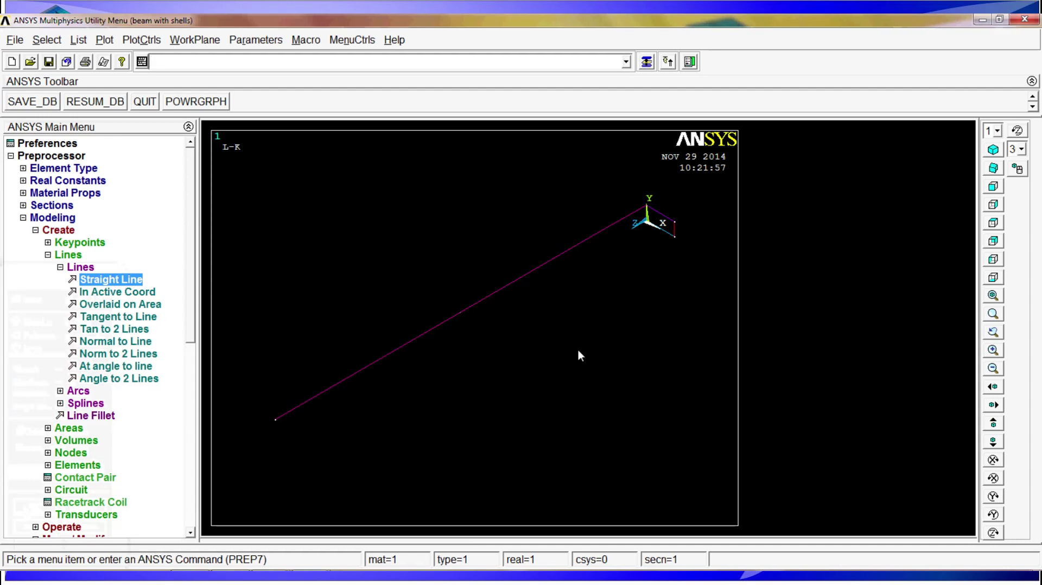
Step: Select the four rectangle lines to extrude along a line
{"action": "left_click", "coordinate": [68, 255]}
{"action": "left_click", "coordinate": [60, 230]}
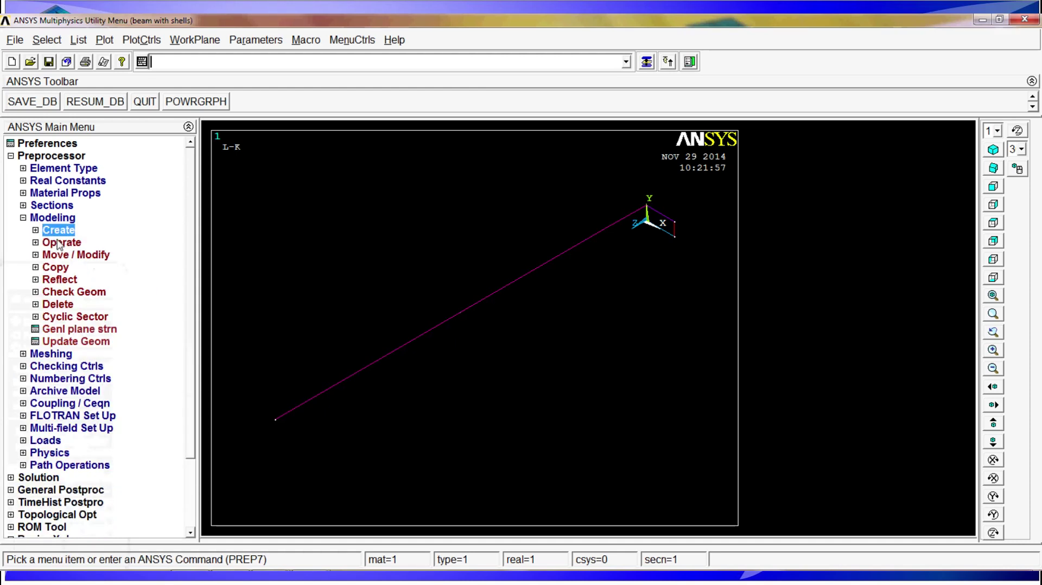
{"action": "left_click", "coordinate": [59, 243]}
{"action": "left_click", "coordinate": [79, 256]}
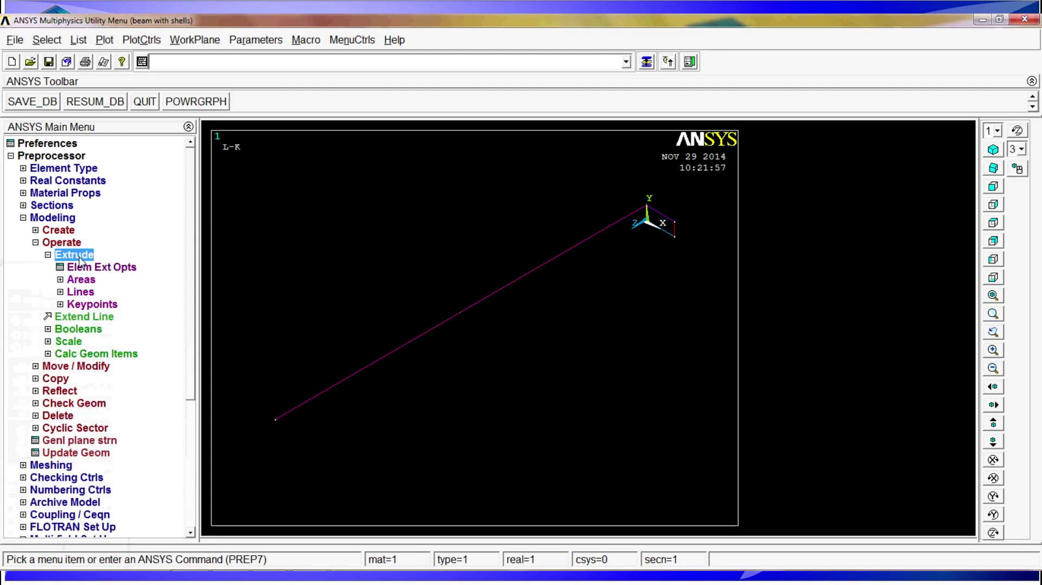
{"action": "left_click", "coordinate": [81, 293]}
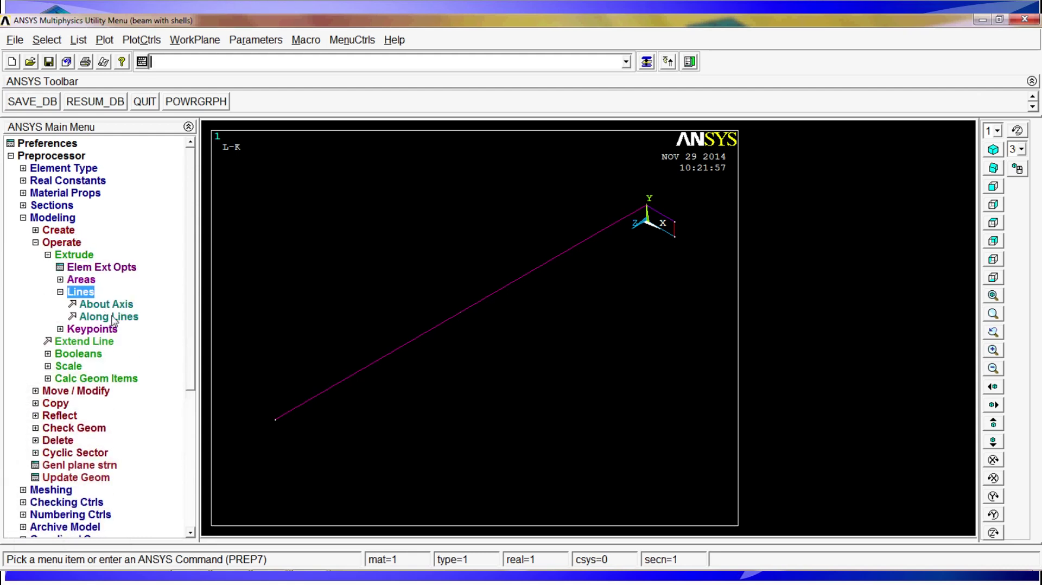
{"action": "left_click", "coordinate": [111, 319]}
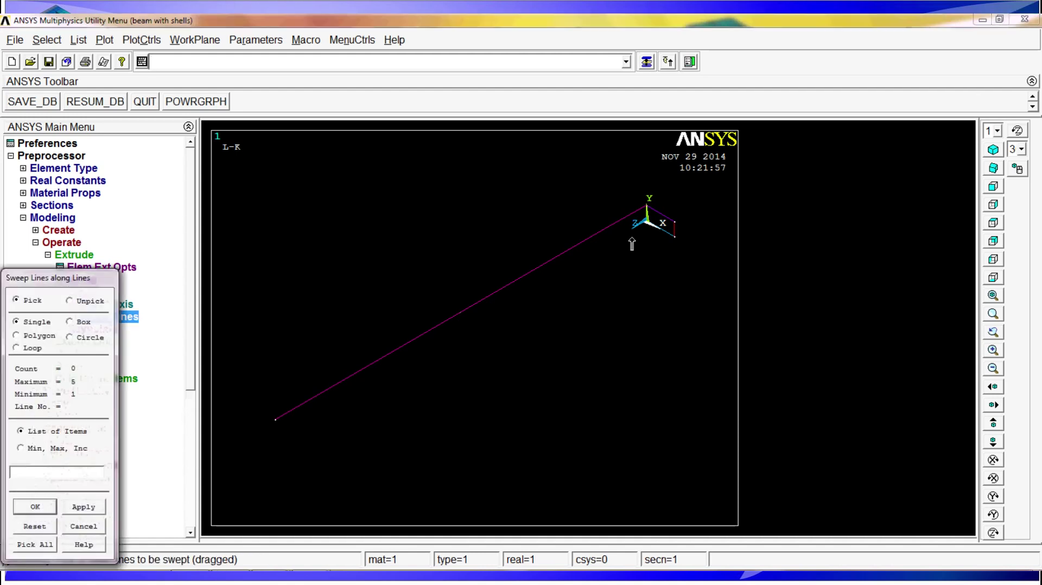
{"action": "left_click", "coordinate": [660, 212]}
{"action": "left_click", "coordinate": [673, 233]}
{"action": "left_click", "coordinate": [647, 215]}
{"action": "left_click", "coordinate": [657, 230]}
{"action": "left_click", "coordinate": [34, 506]}
Step: Sweep them along the long line to form the beam's four shell surfaces
{"action": "left_click", "coordinate": [492, 296]}
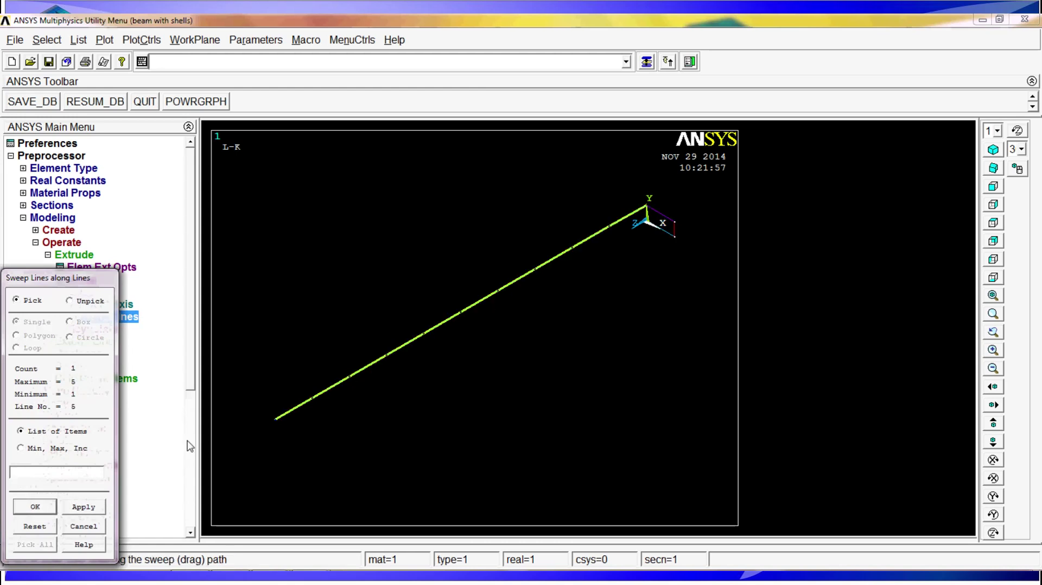
{"action": "left_click", "coordinate": [35, 506]}
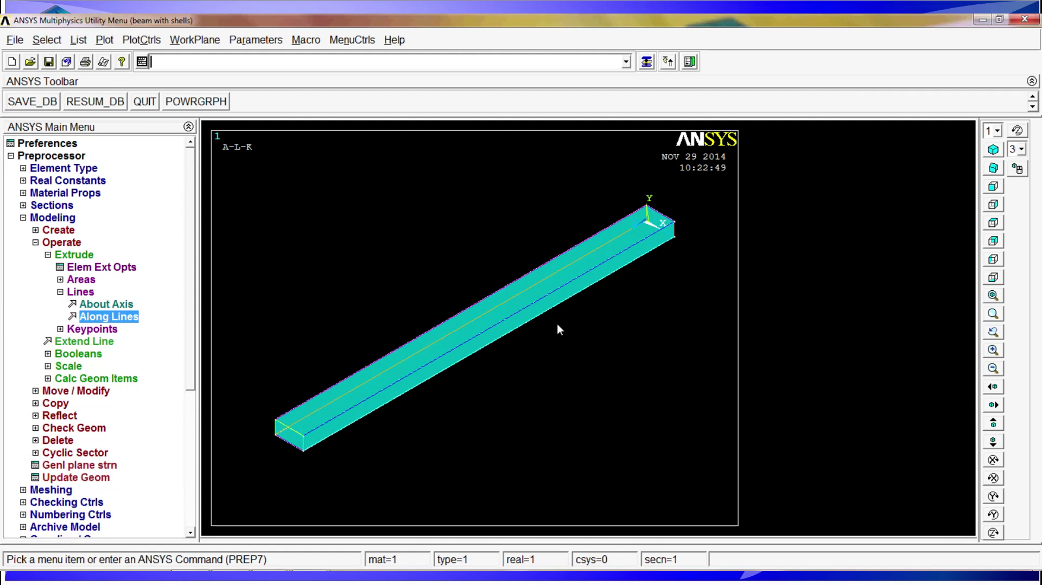
{"action": "scroll", "coordinate": [557, 324], "scroll_direction": "down", "scroll_amount": 1}
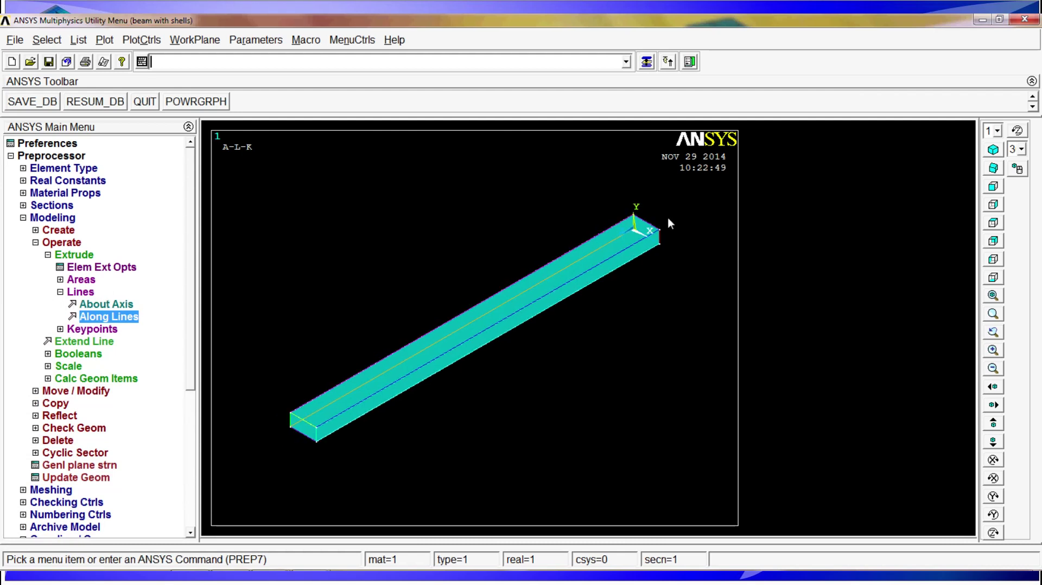
{"action": "scroll", "coordinate": [490, 402], "scroll_direction": "up", "scroll_amount": 1}
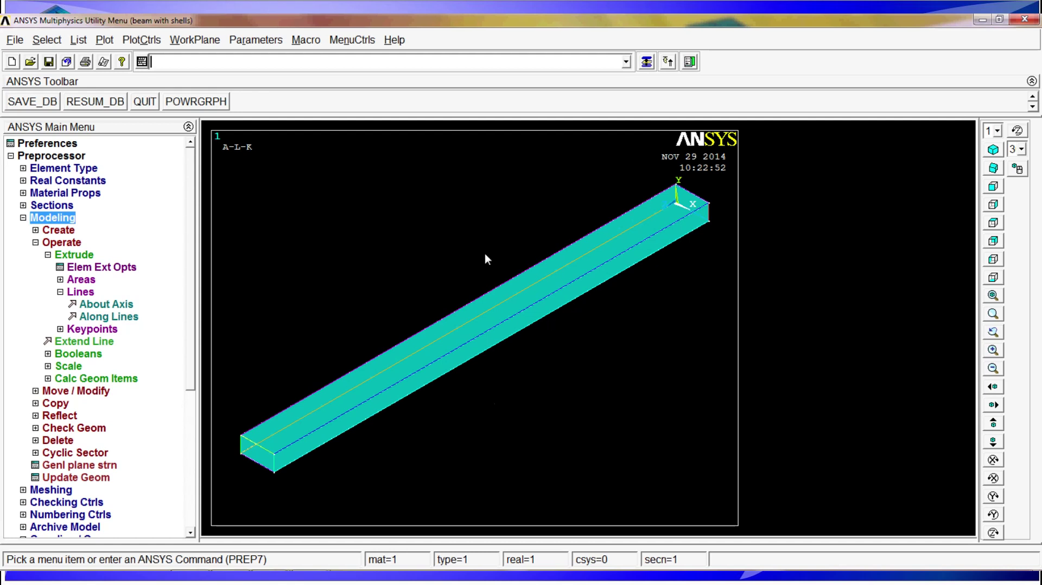
{"action": "left_click", "coordinate": [79, 39]}
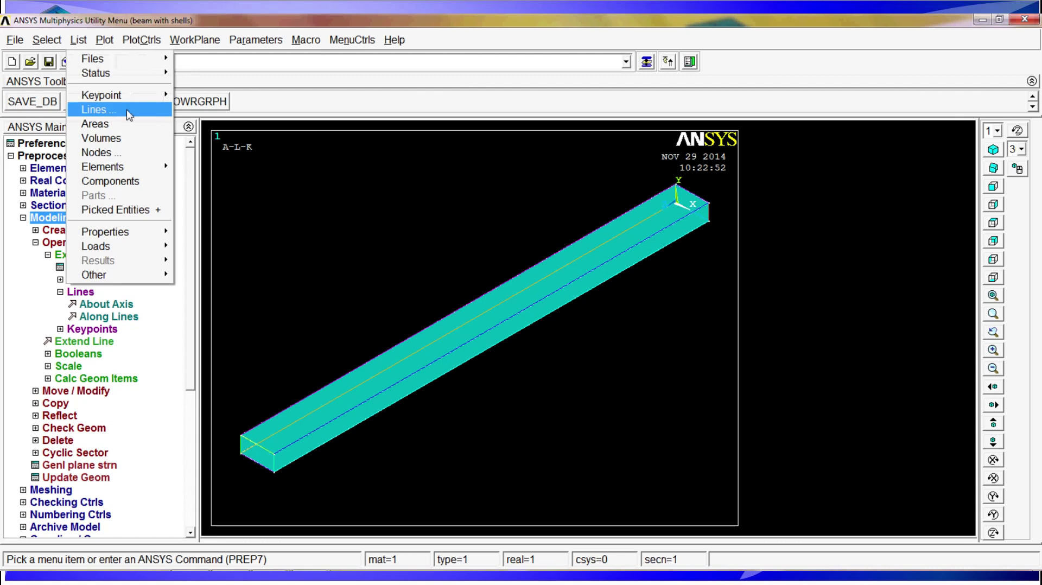
{"action": "left_click", "coordinate": [297, 67]}
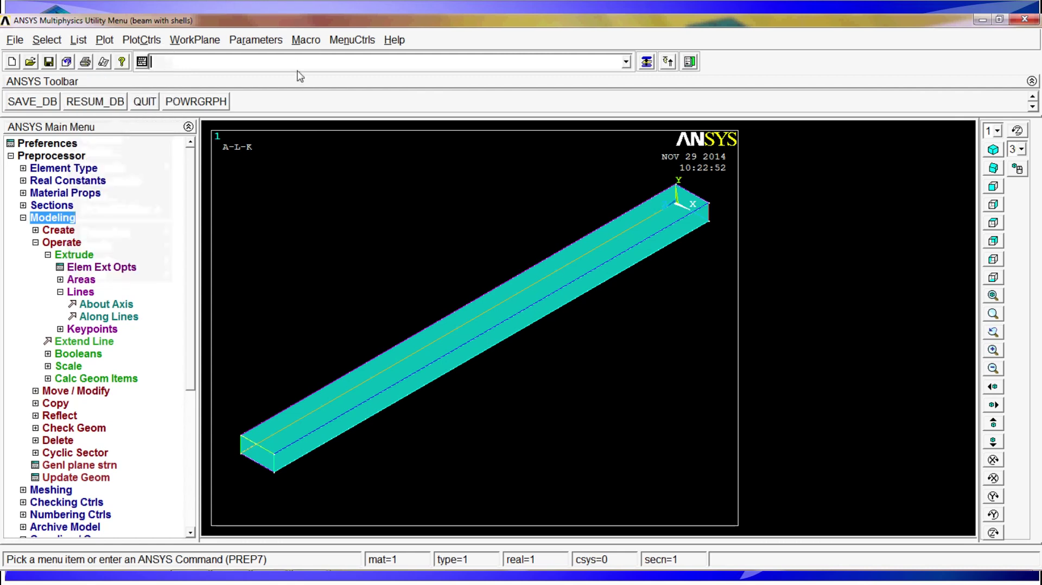
{"action": "type", "text": "llis"}
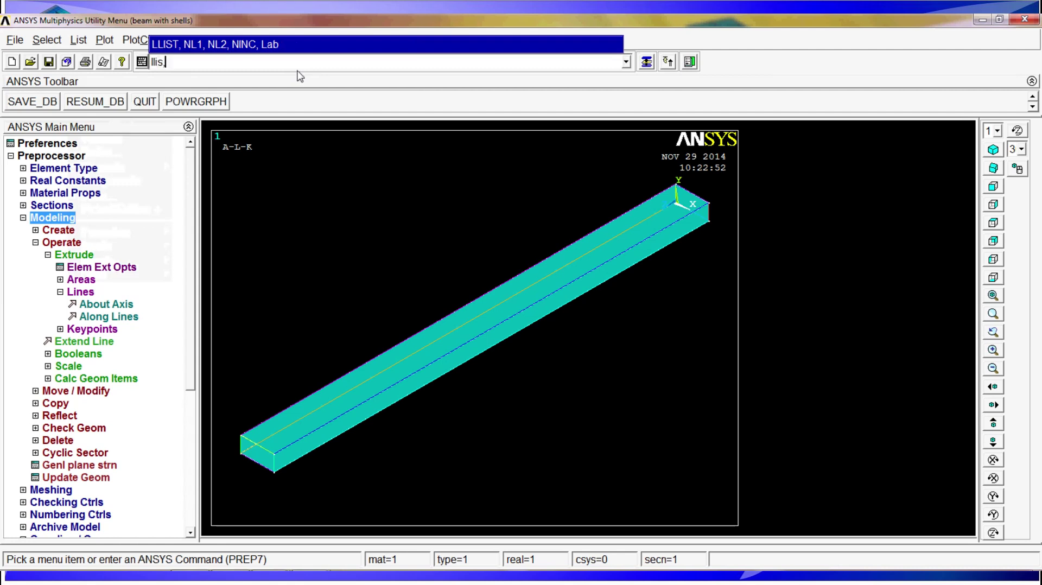
{"action": "type", "text": "t"}
{"action": "key", "text": "Return"}
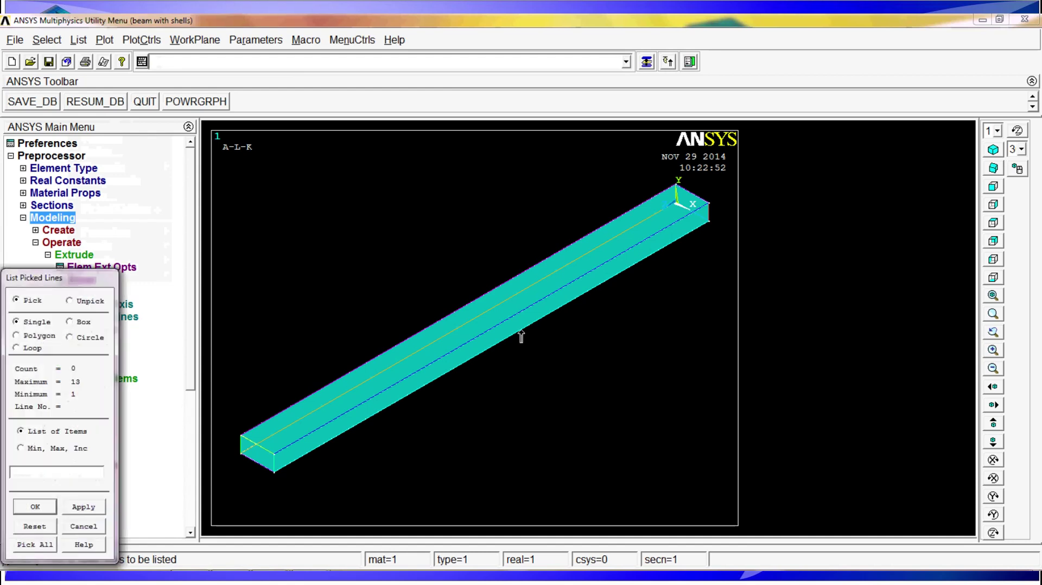
{"action": "left_click", "coordinate": [507, 328]}
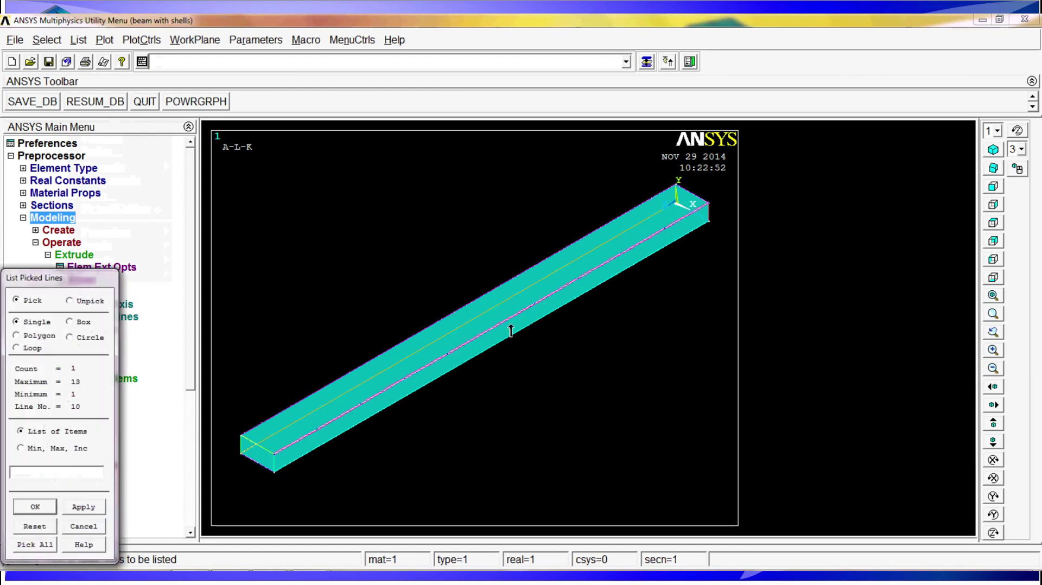
{"action": "right_click", "coordinate": [511, 312]}
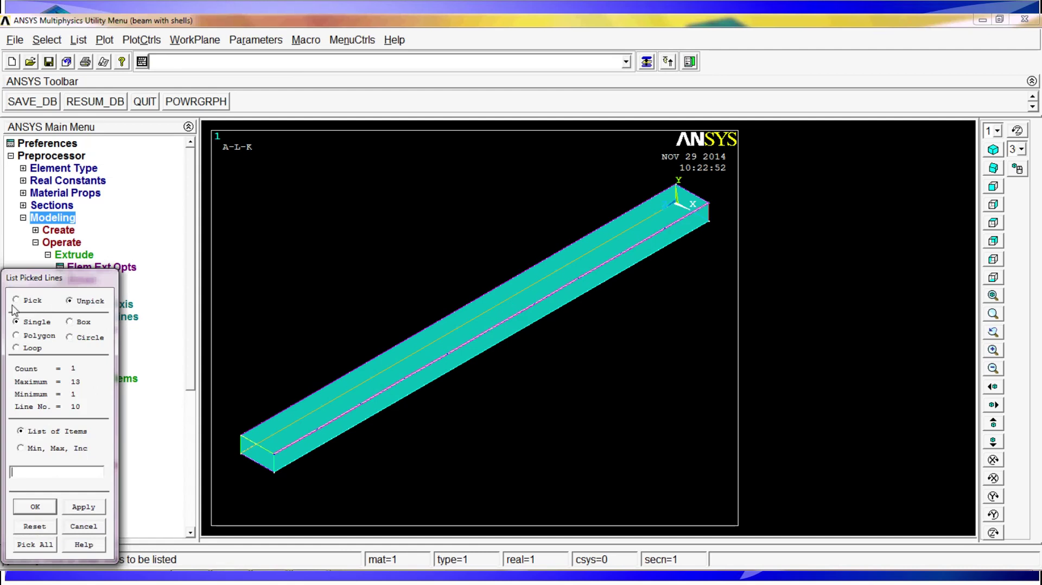
{"action": "left_click", "coordinate": [87, 301]}
{"action": "right_click", "coordinate": [134, 302]}
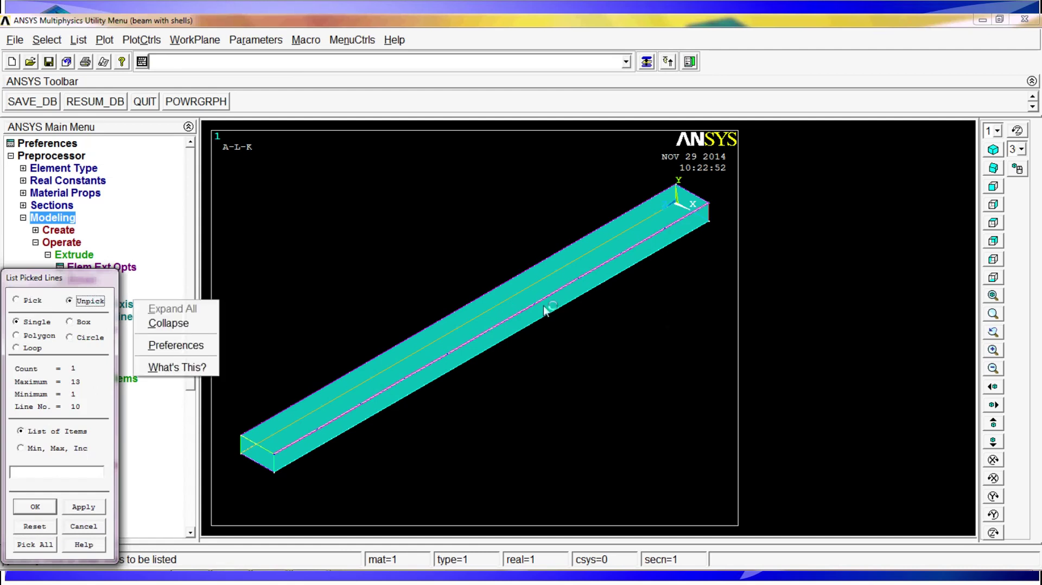
{"action": "left_click", "coordinate": [412, 292]}
{"action": "left_click", "coordinate": [586, 305]}
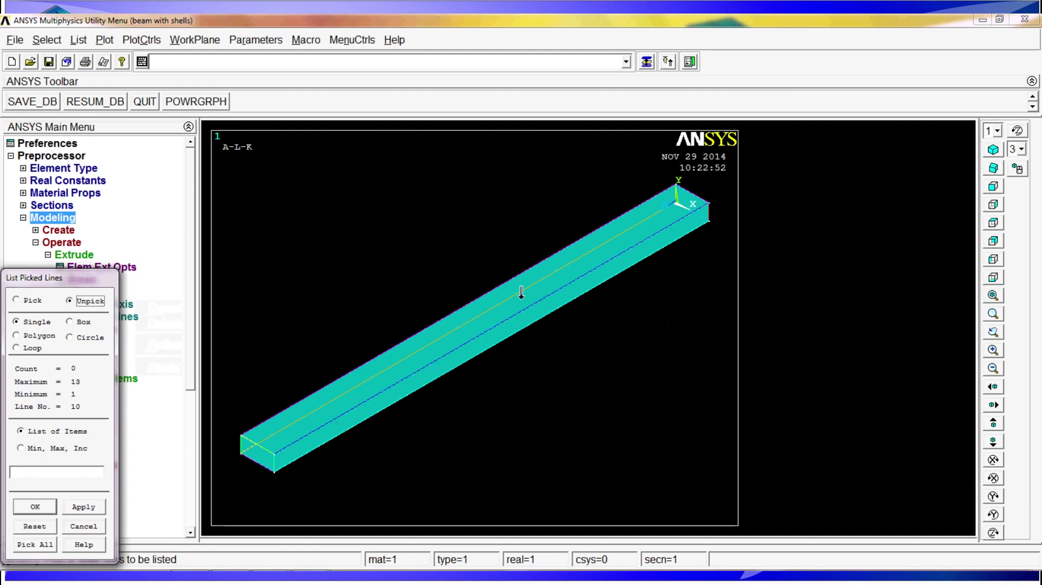
{"action": "left_click", "coordinate": [28, 302]}
{"action": "left_click", "coordinate": [489, 297]}
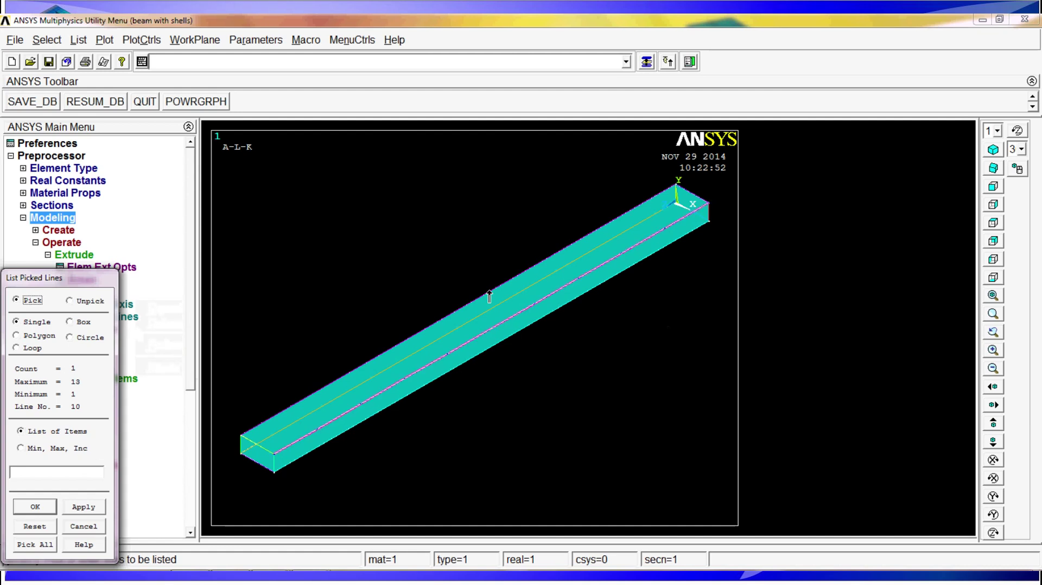
{"action": "right_click", "coordinate": [489, 297]}
{"action": "right_click", "coordinate": [489, 287]}
{"action": "left_click", "coordinate": [481, 301]}
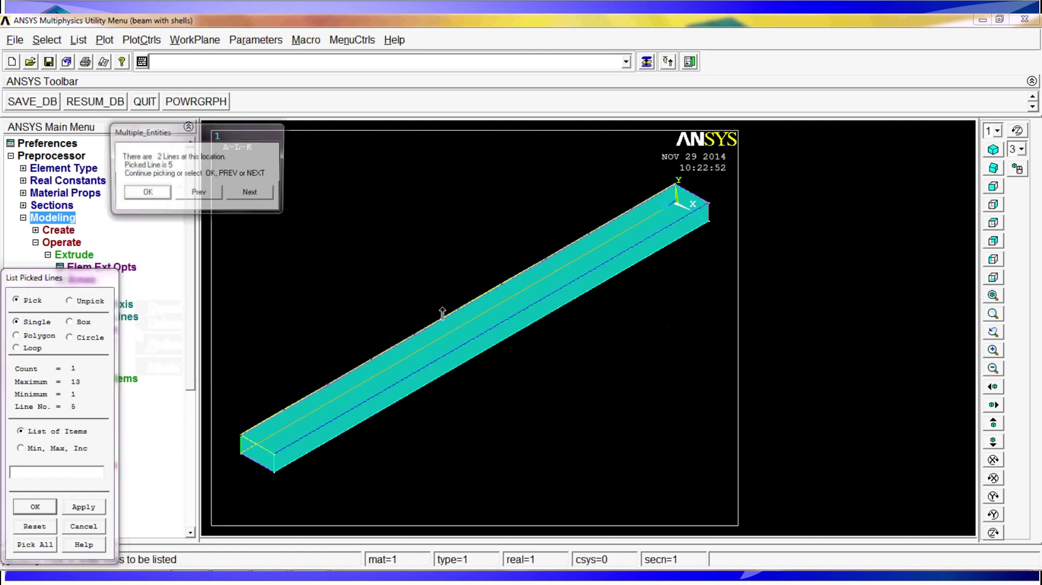
{"action": "left_click", "coordinate": [156, 198]}
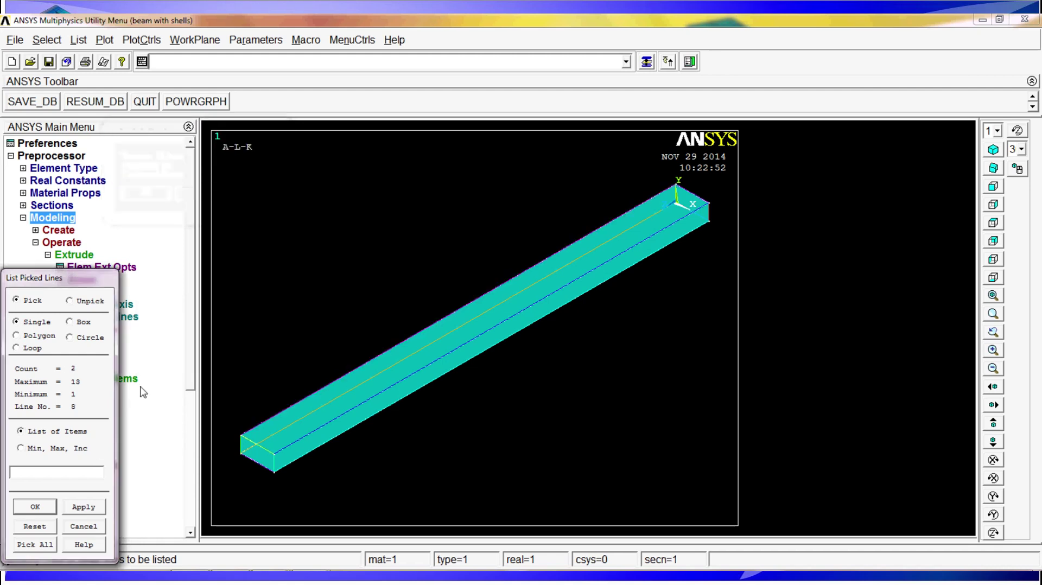
{"action": "left_click", "coordinate": [82, 526]}
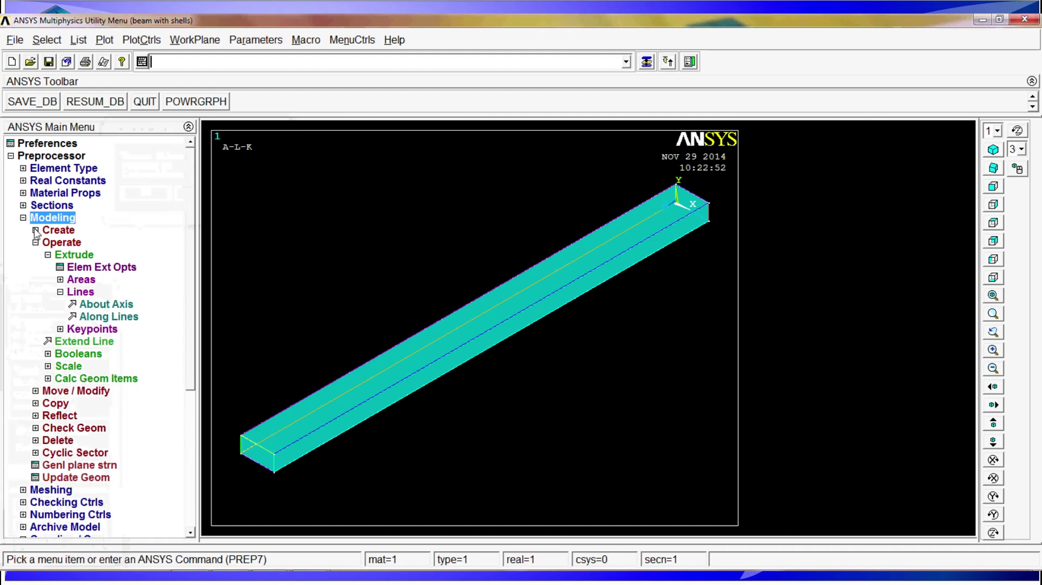
Step: Merge coincident keypoints
{"action": "left_click", "coordinate": [64, 514]}
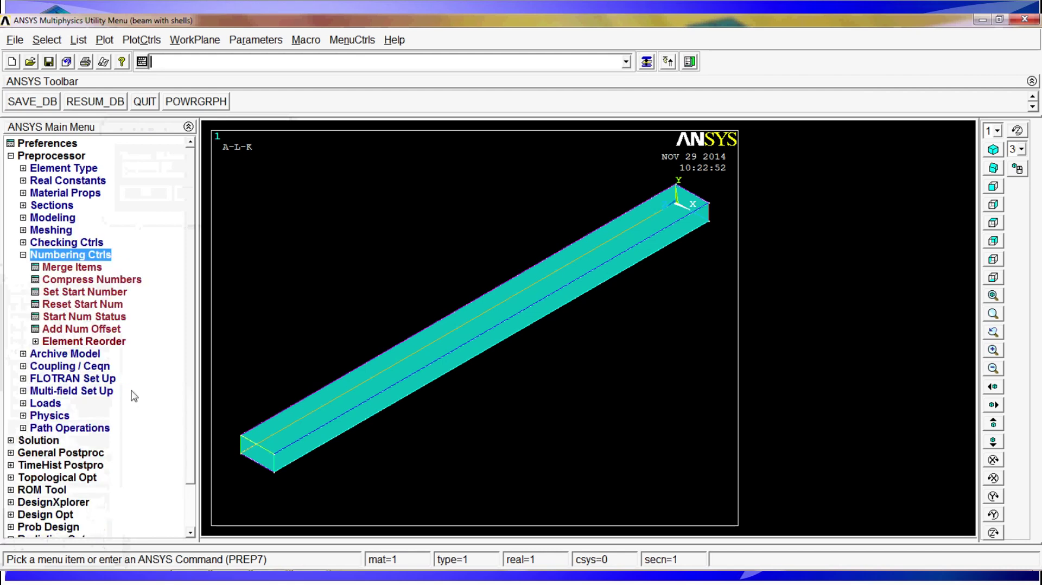
{"action": "left_click", "coordinate": [79, 268]}
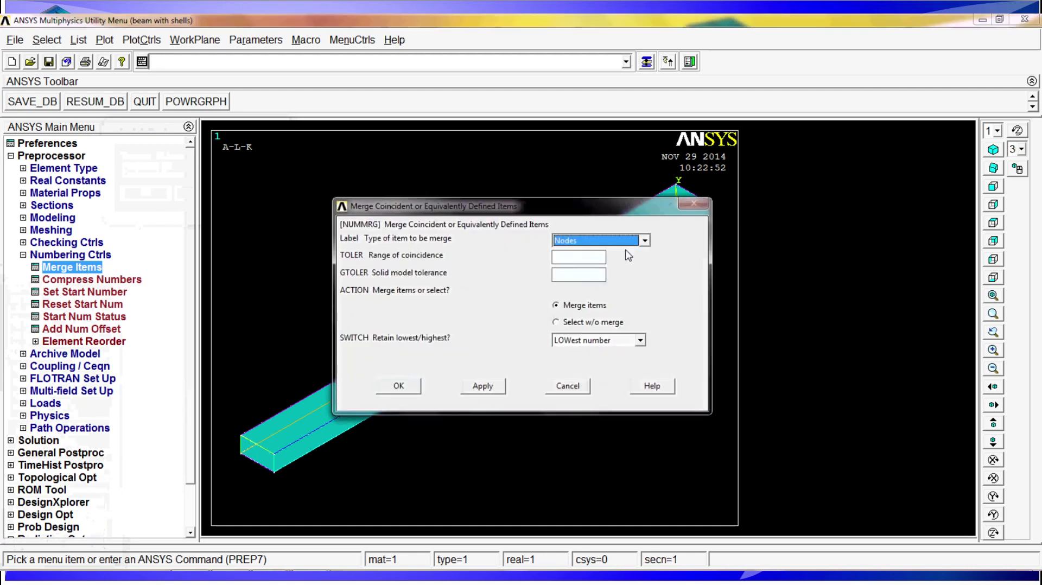
{"action": "left_click", "coordinate": [645, 240]}
{"action": "left_click", "coordinate": [575, 269]}
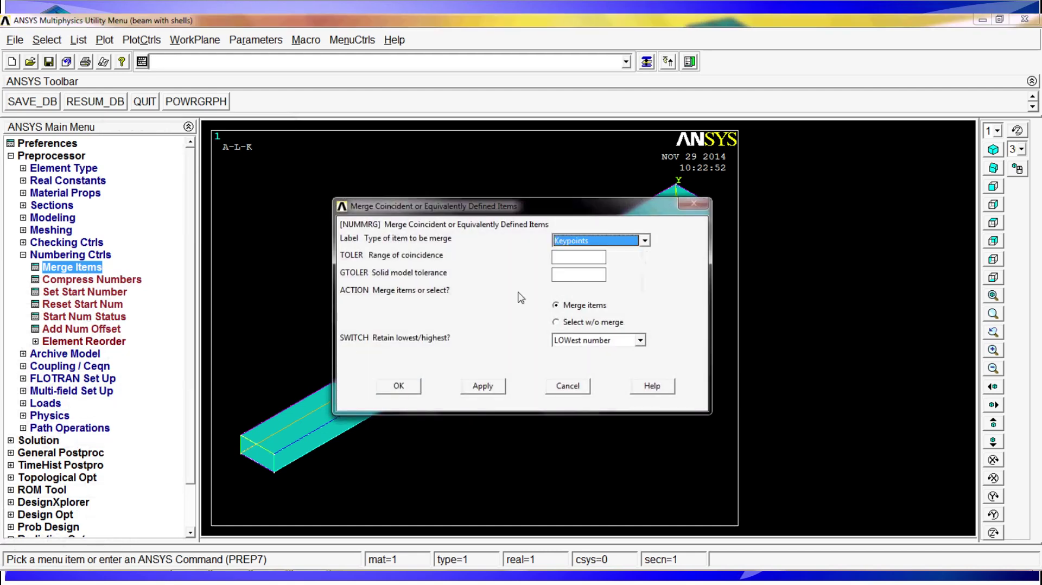
{"action": "left_click", "coordinate": [401, 385]}
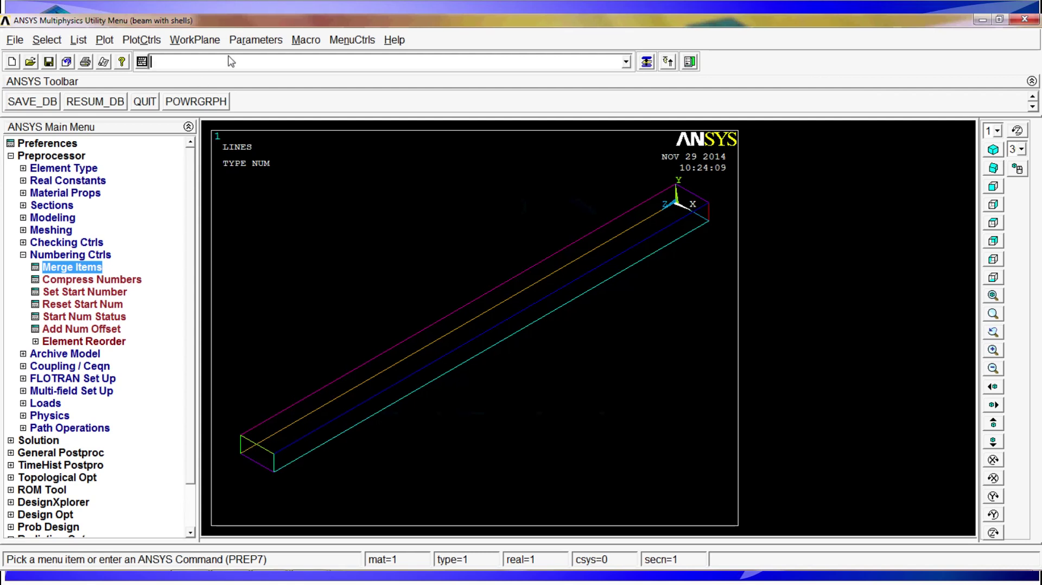
Step: Pick beam lines via llis,p, cancel the listing, then replot all geometry with gplot
{"action": "type", "text": "lli"}
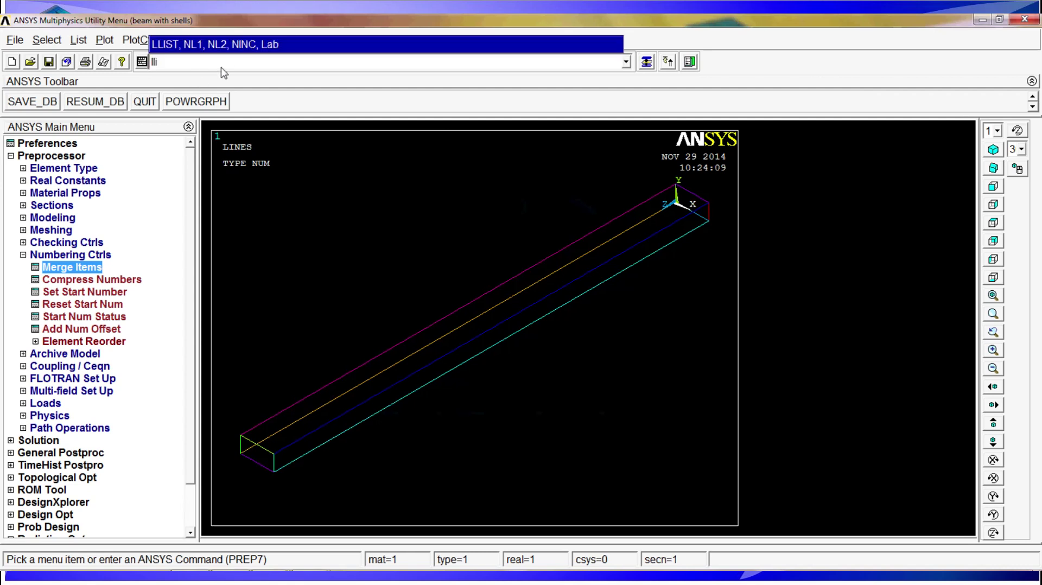
{"action": "type", "text": "s,p"}
{"action": "key", "text": "Return"}
{"action": "left_click", "coordinate": [437, 320]}
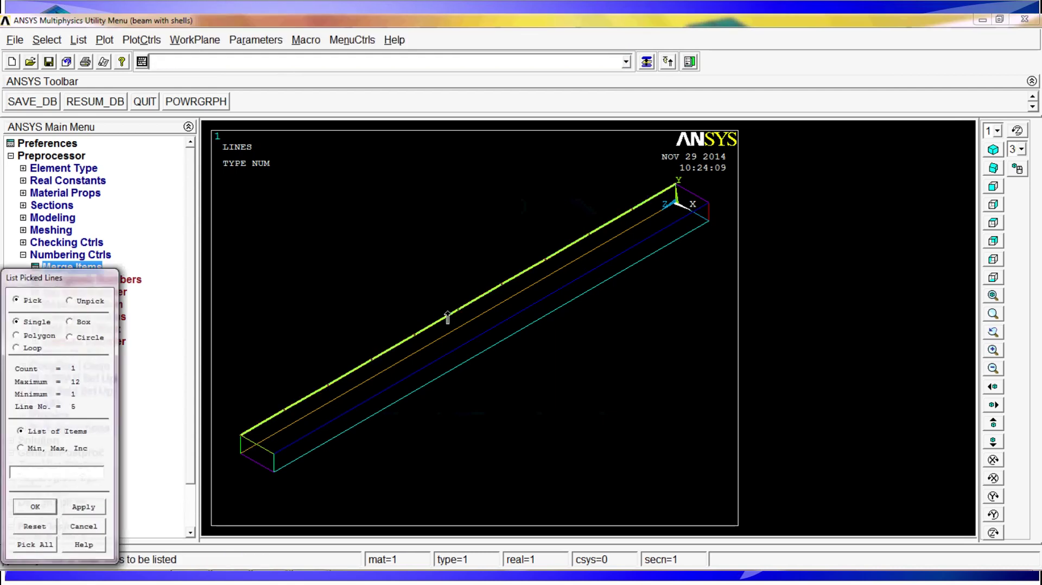
{"action": "left_click", "coordinate": [472, 341]}
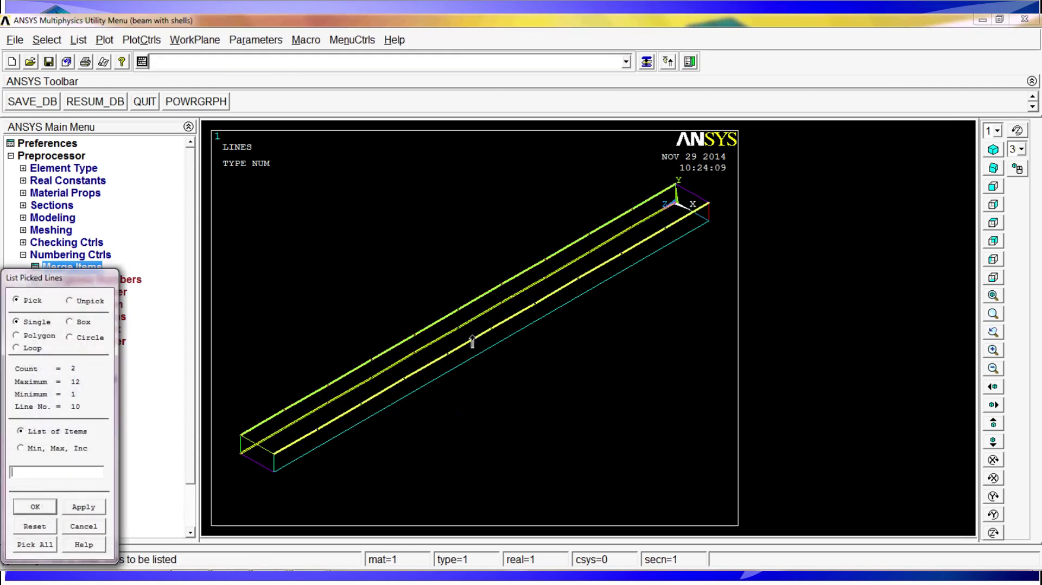
{"action": "left_click", "coordinate": [478, 356]}
{"action": "left_click", "coordinate": [391, 374]}
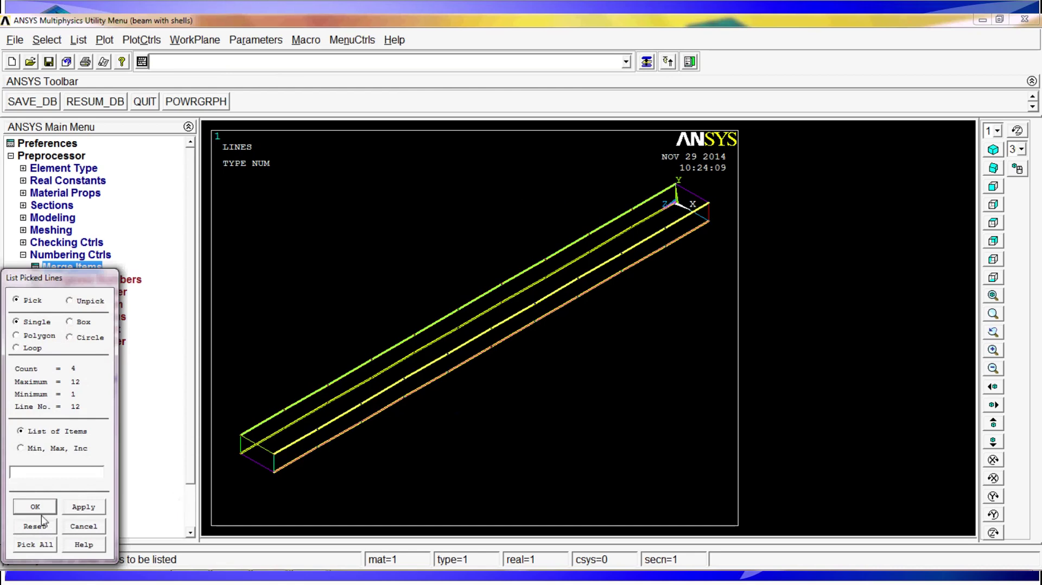
{"action": "left_click", "coordinate": [71, 523]}
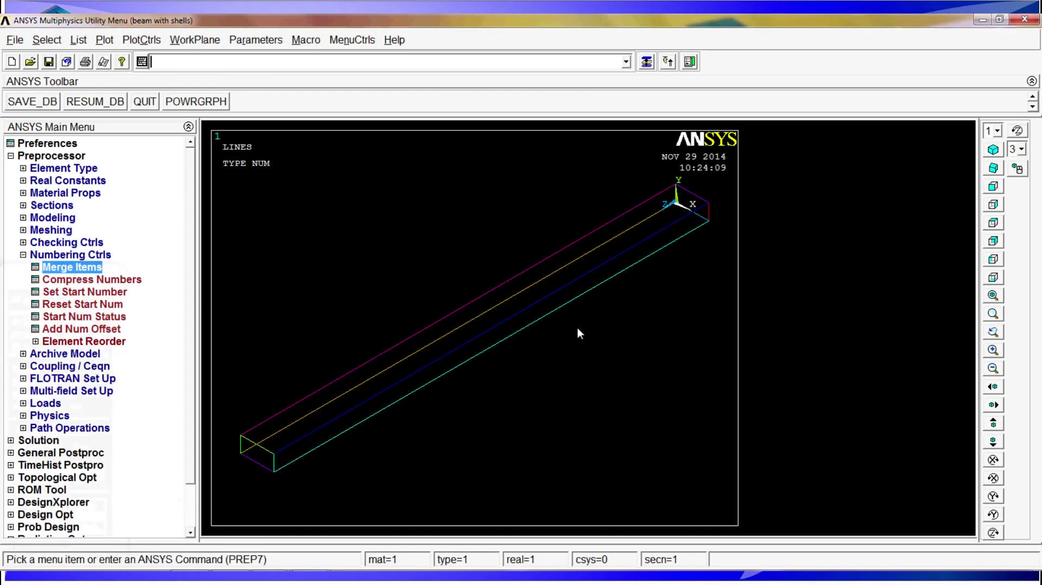
{"action": "type", "text": "gplot"}
{"action": "key", "text": "Return"}
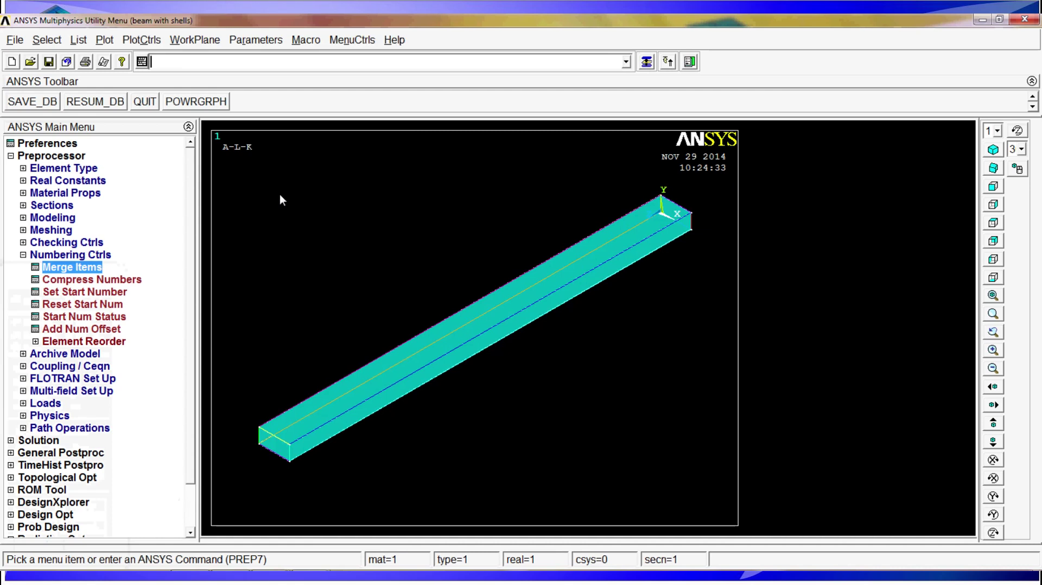
Step: Add element type 1 as Shell 3D 4node 181 (SHELL181)
{"action": "left_click", "coordinate": [85, 171]}
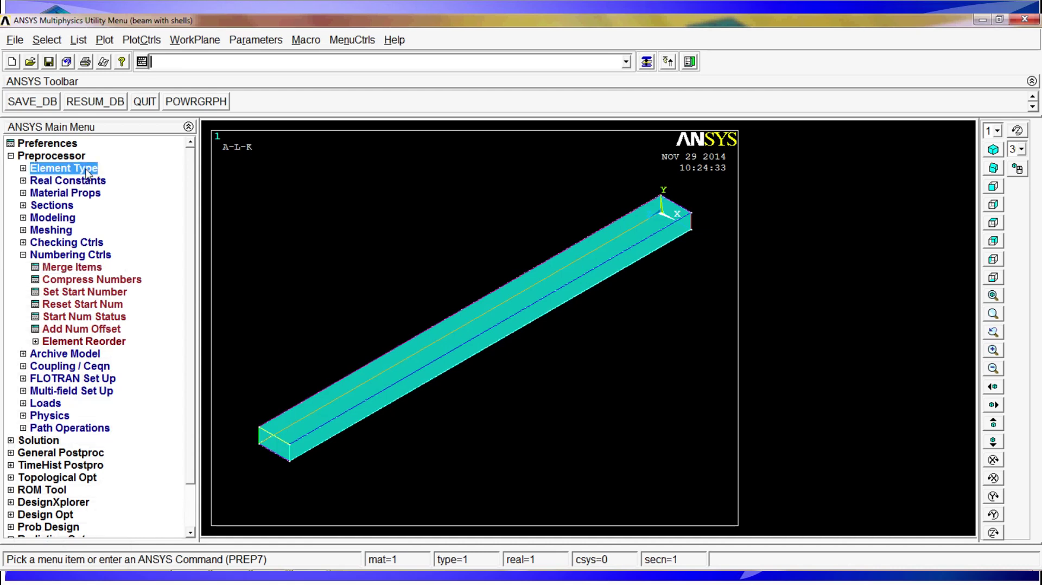
{"action": "left_click", "coordinate": [76, 181]}
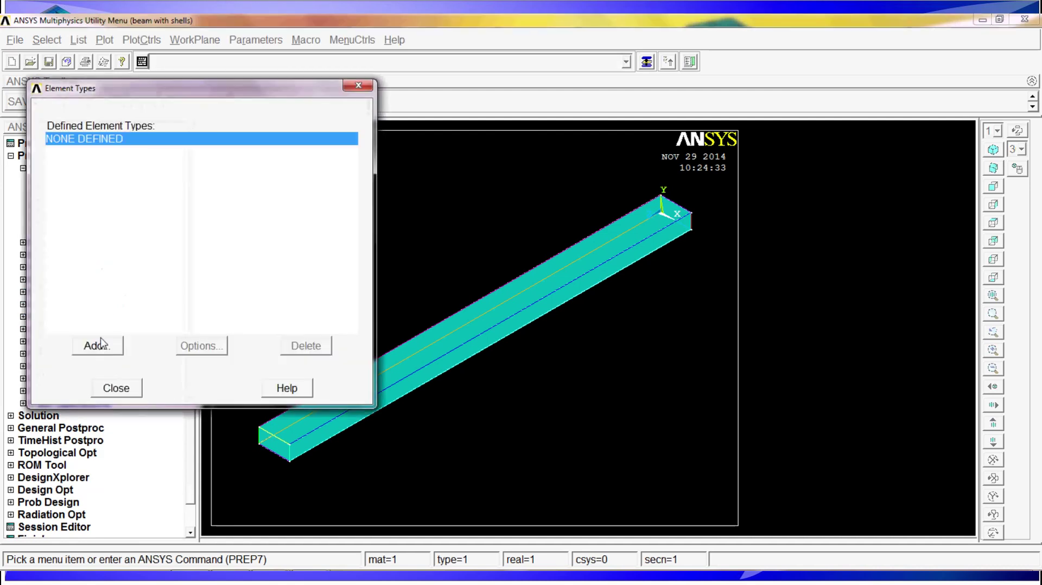
{"action": "left_click", "coordinate": [98, 345]}
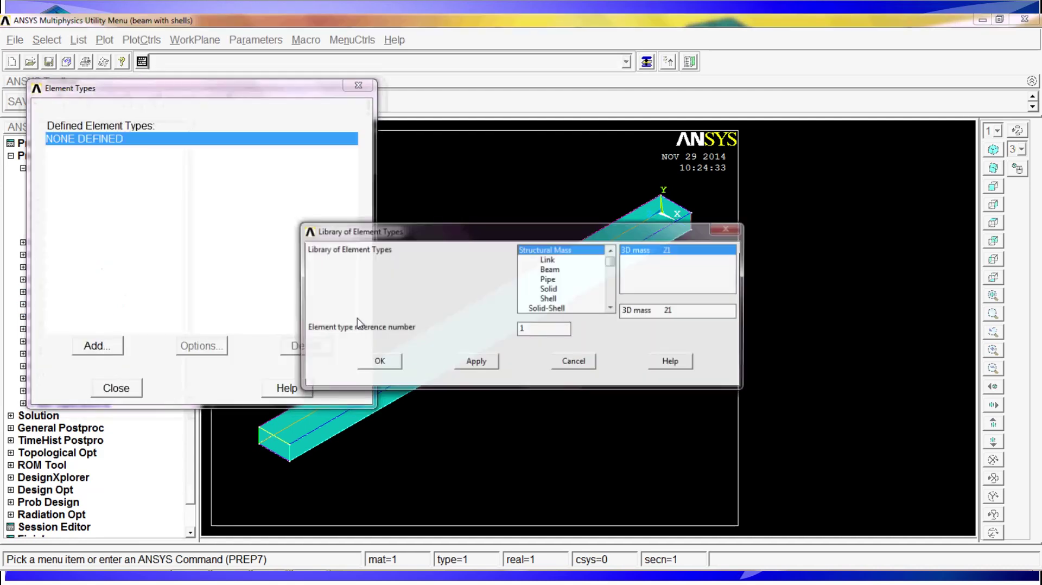
{"action": "left_click", "coordinate": [560, 298]}
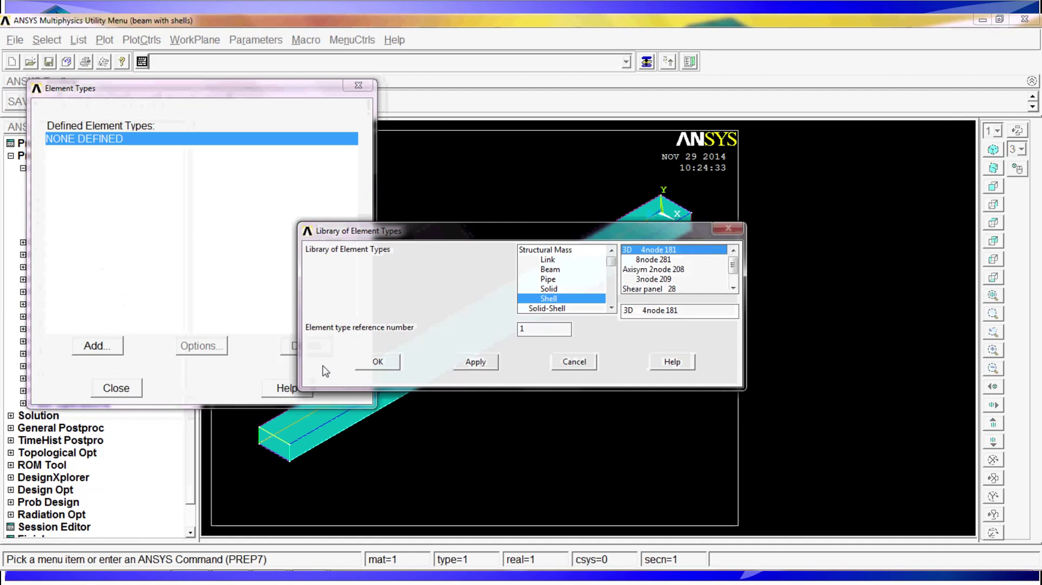
{"action": "left_click", "coordinate": [375, 363]}
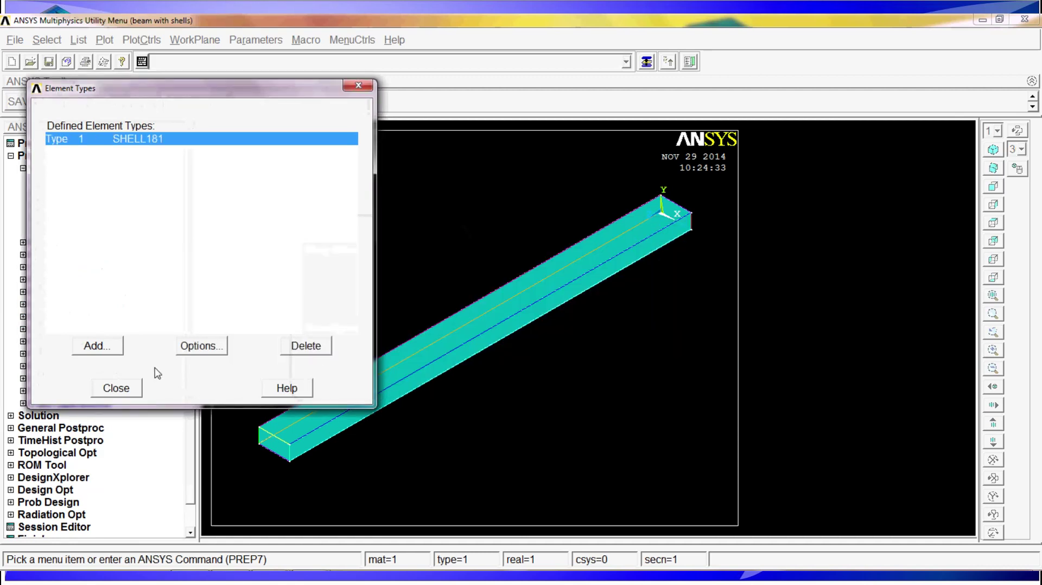
{"action": "left_click", "coordinate": [116, 388]}
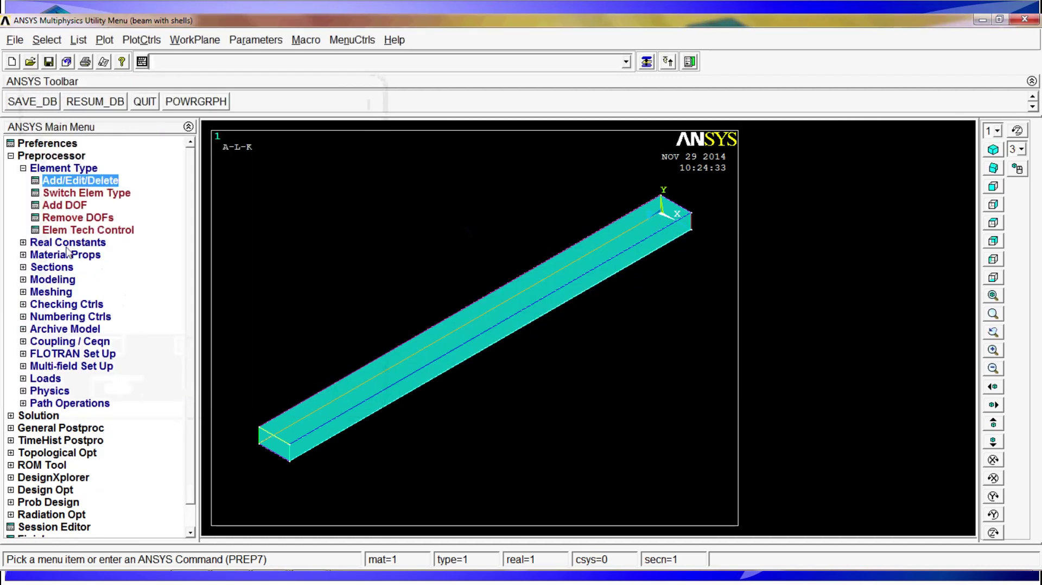
{"action": "left_click", "coordinate": [69, 243]}
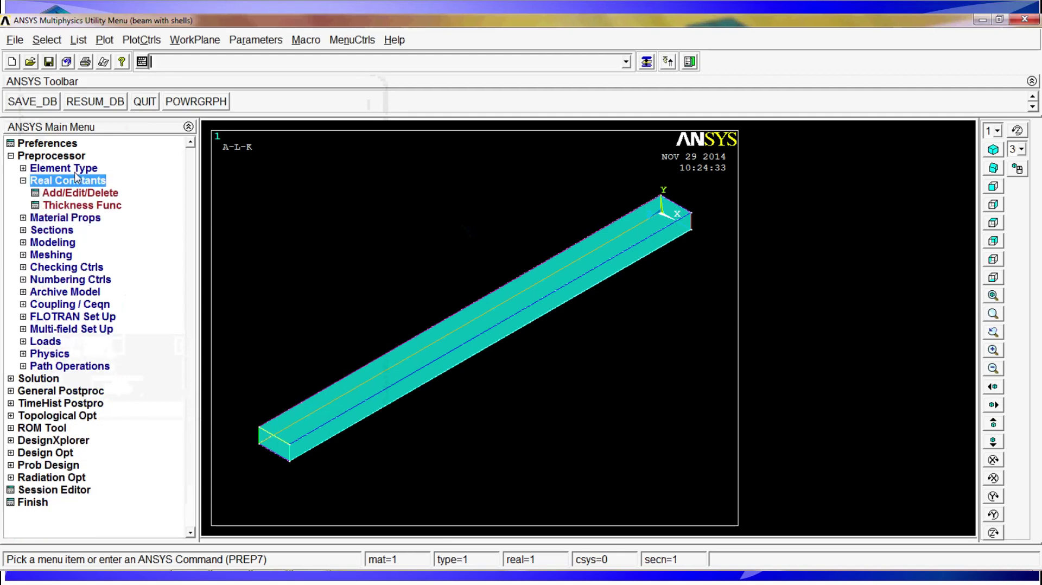
Step: Set material 1 linear isotropic elasticity to EX 2.1e11 and PRXY 0.3
{"action": "left_click", "coordinate": [66, 219]}
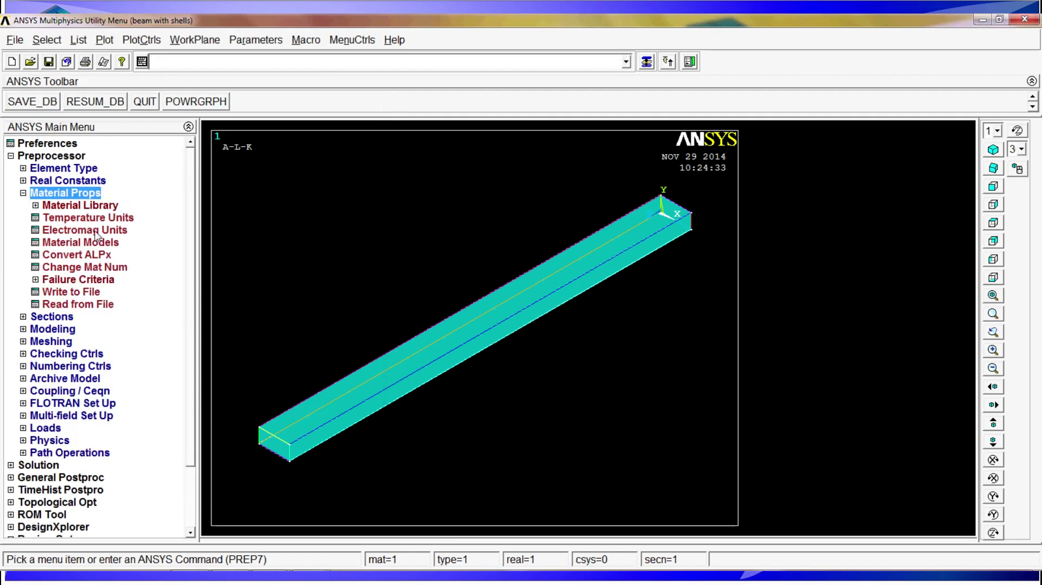
{"action": "left_click", "coordinate": [90, 242]}
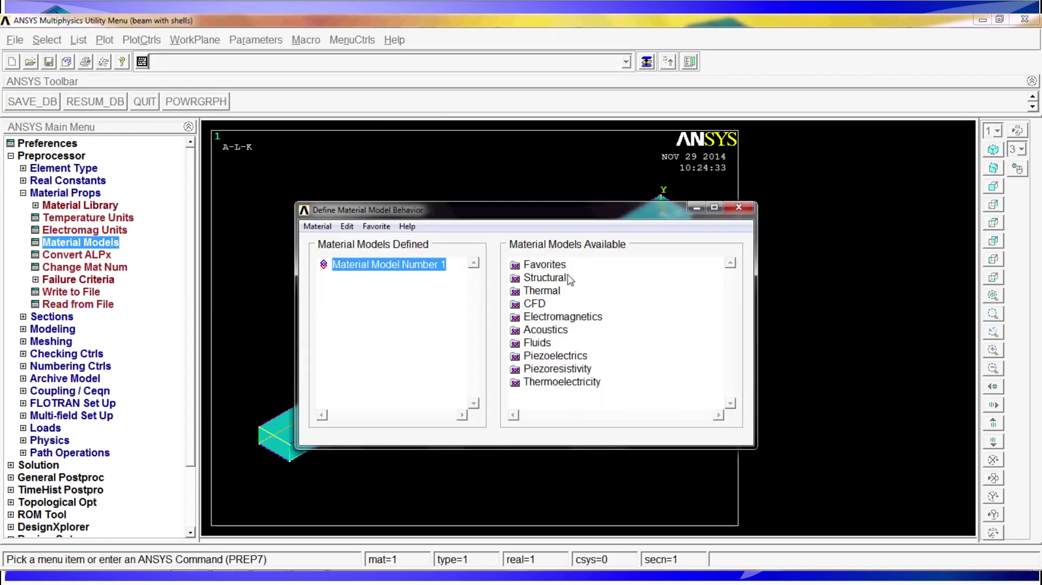
{"action": "double_click", "coordinate": [551, 277]}
{"action": "double_click", "coordinate": [558, 292]}
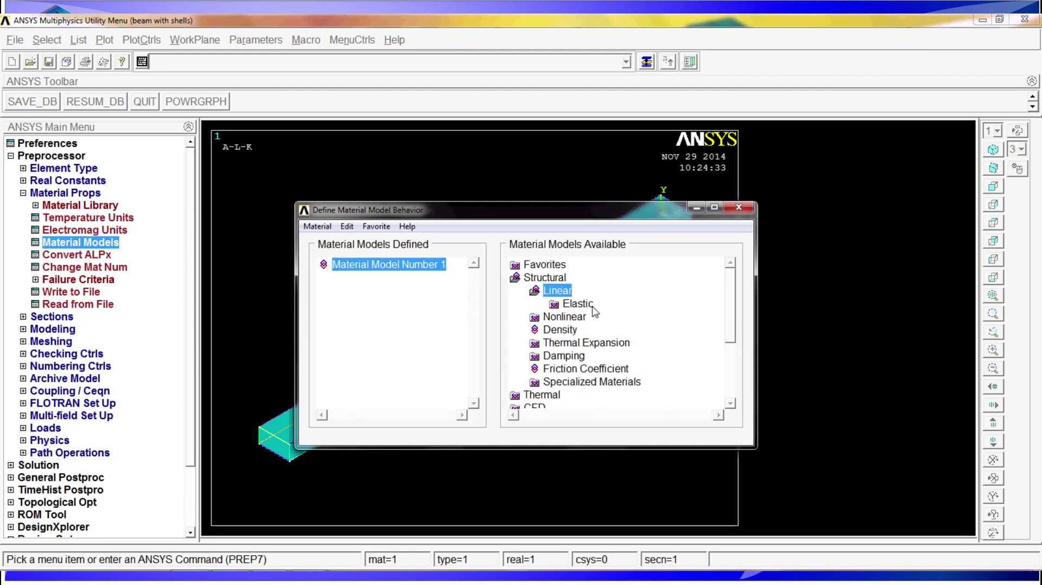
{"action": "double_click", "coordinate": [578, 304]}
{"action": "double_click", "coordinate": [592, 319]}
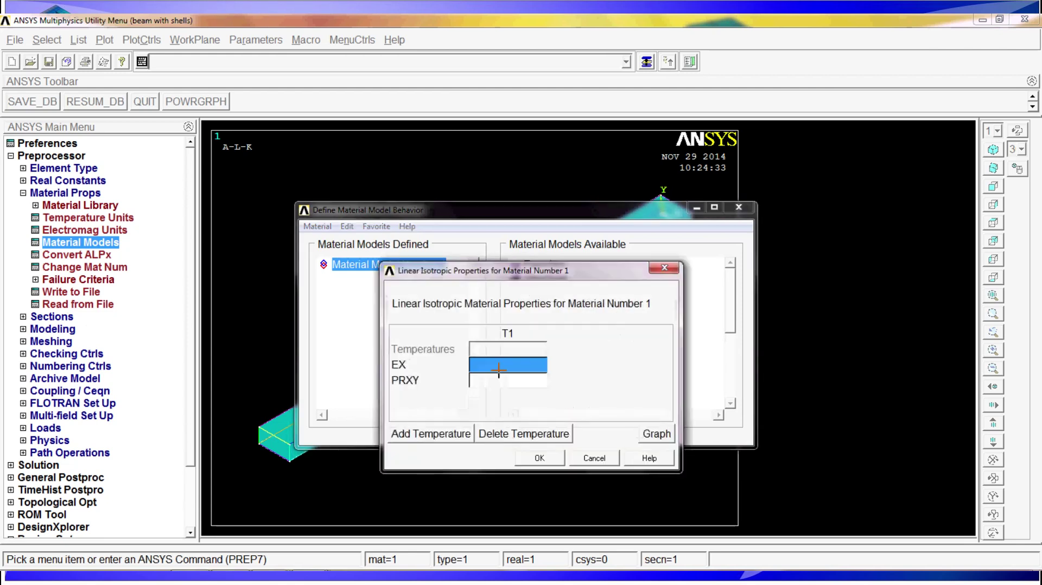
{"action": "type", "text": "2.1e11"}
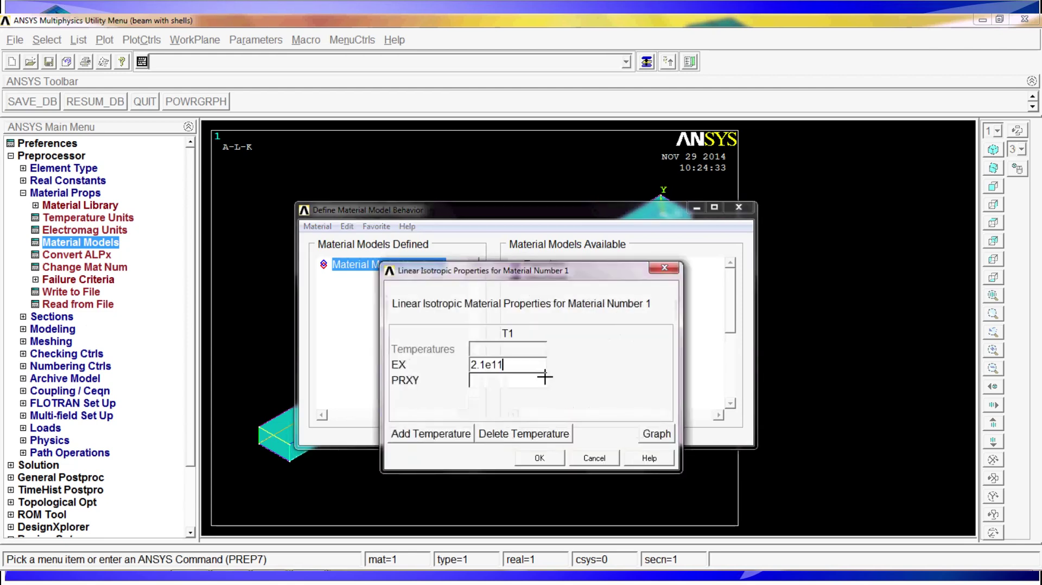
{"action": "left_click", "coordinate": [542, 379]}
{"action": "type", "text": "0.3"}
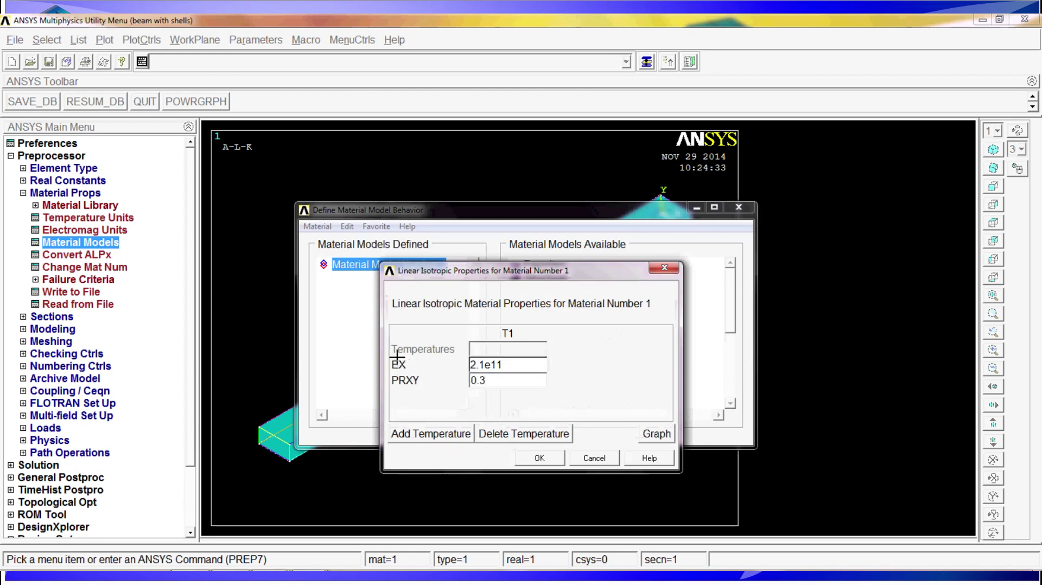
{"action": "left_click", "coordinate": [549, 458]}
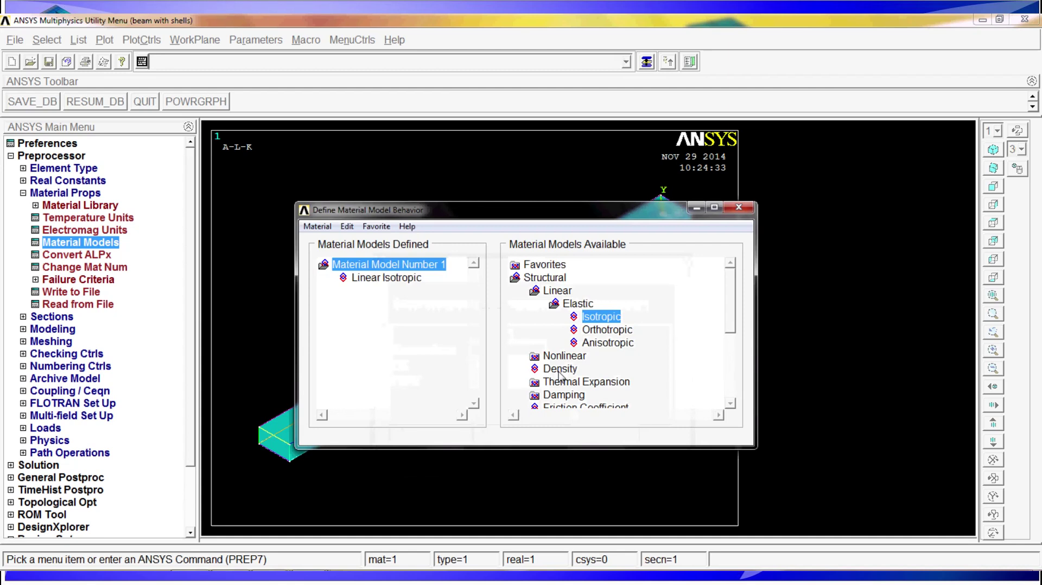
Step: Give material 1 a density of 7850
{"action": "double_click", "coordinate": [559, 369]}
{"action": "type", "text": "78"}
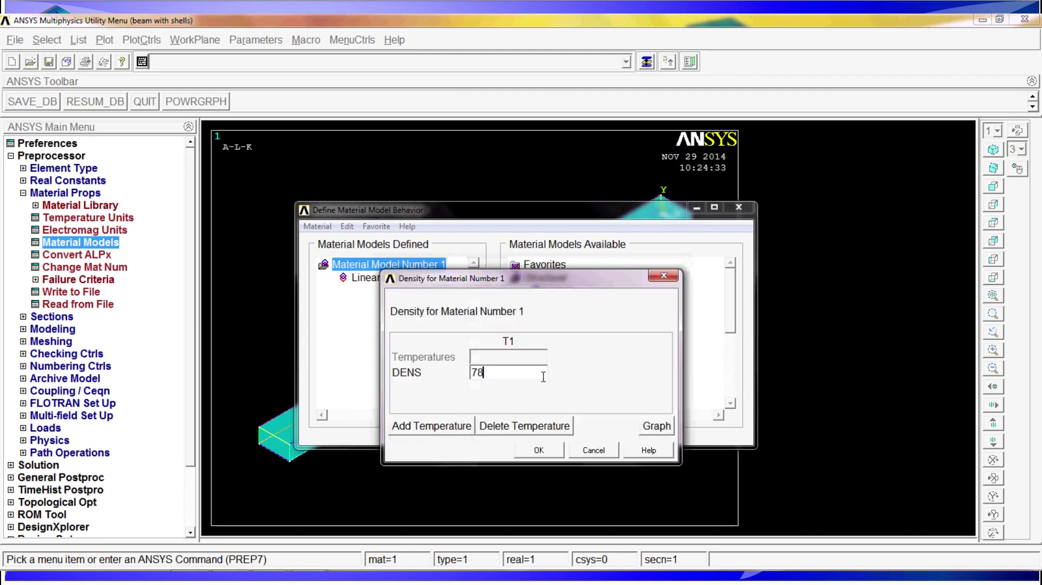
{"action": "type", "text": "50"}
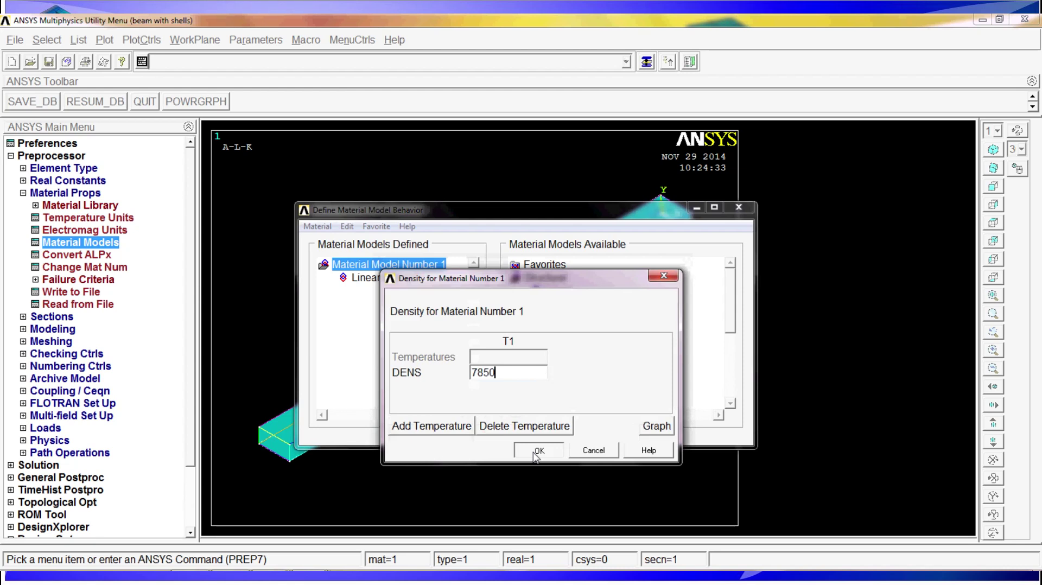
{"action": "left_click", "coordinate": [536, 455]}
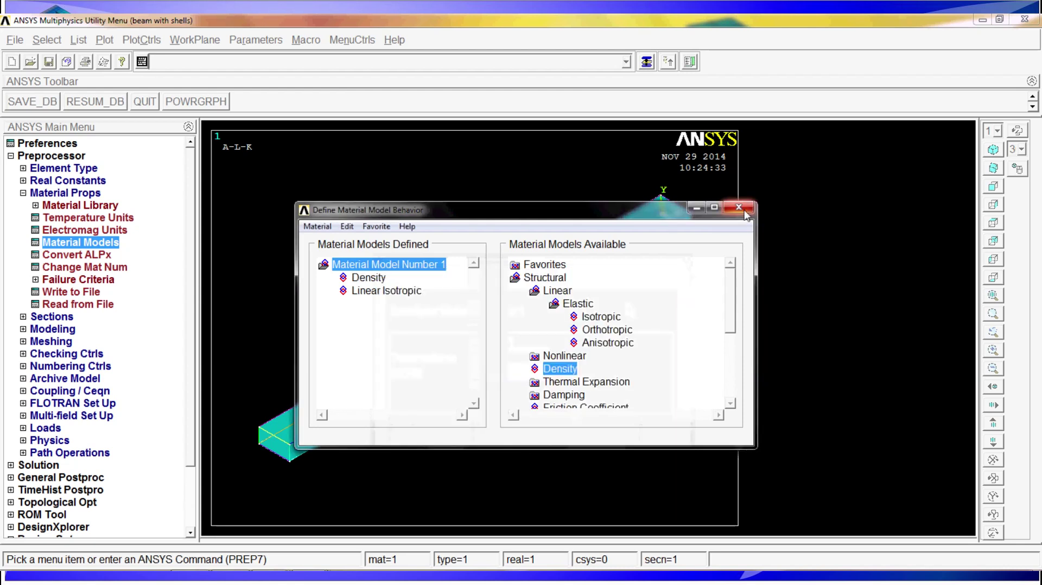
{"action": "left_click", "coordinate": [743, 213]}
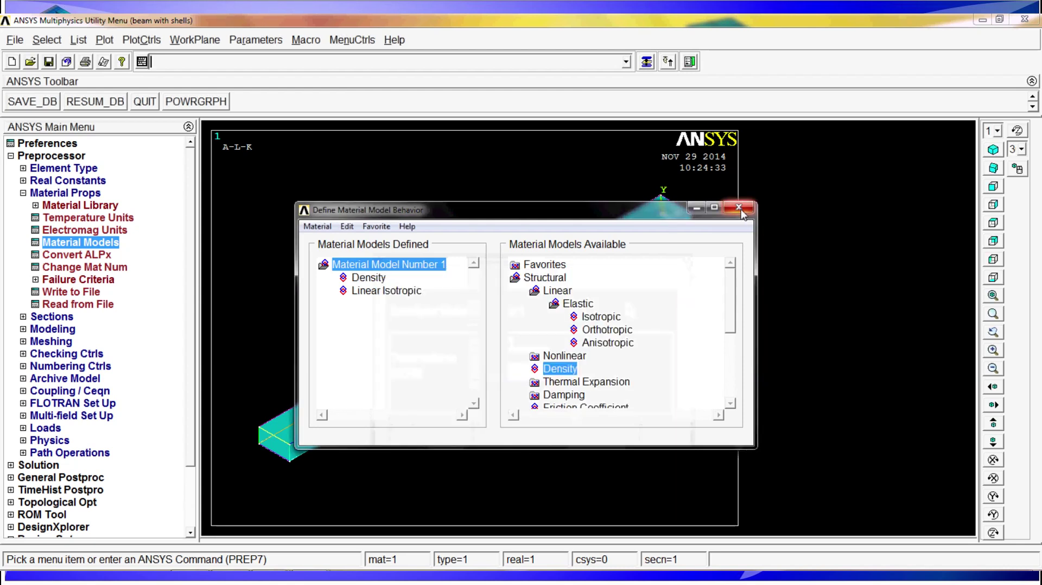
Step: Start a new shell lay-up section named '4 mm'
{"action": "left_click", "coordinate": [54, 317]}
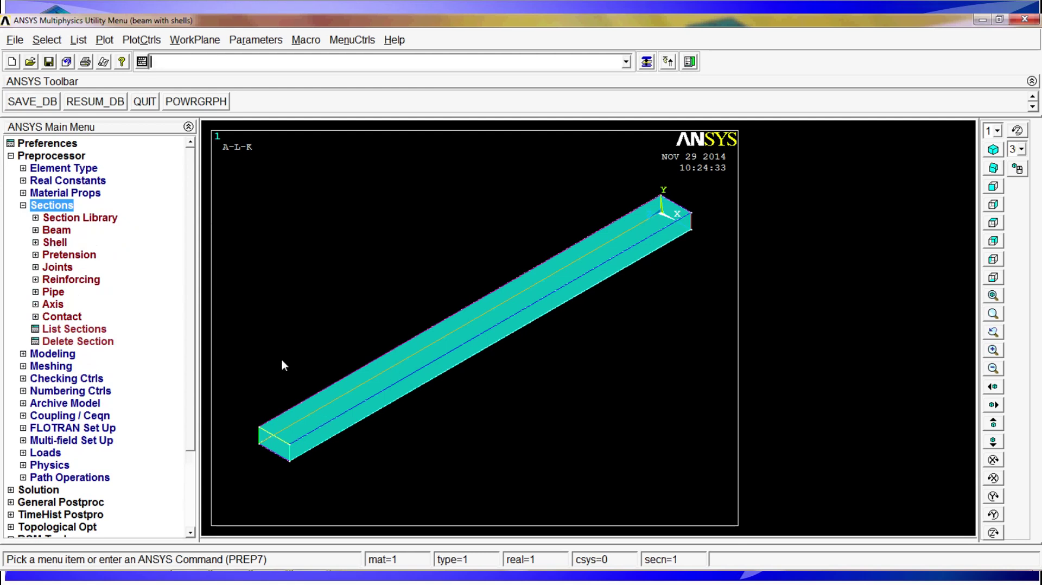
{"action": "left_click", "coordinate": [55, 243]}
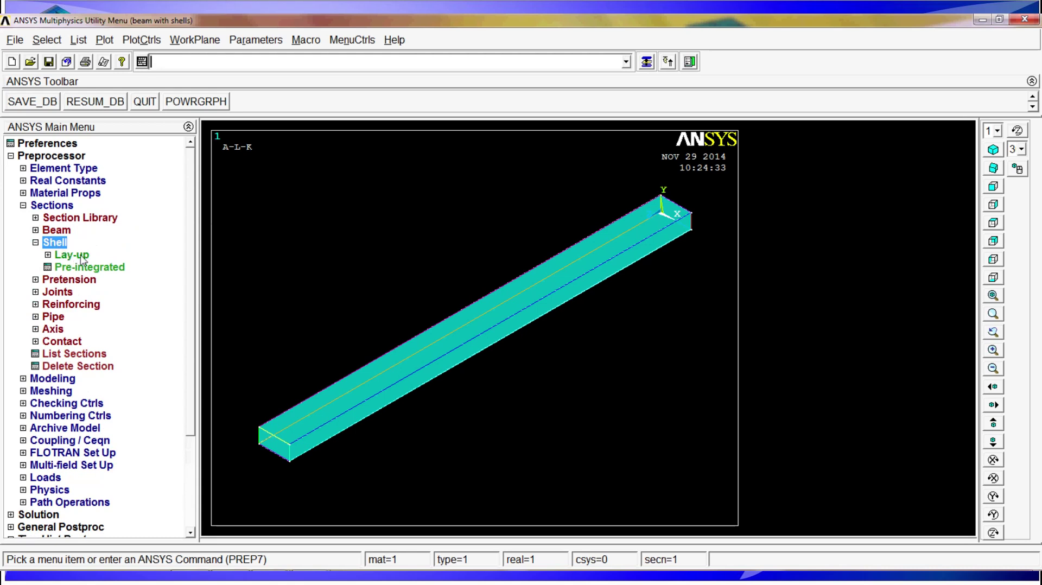
{"action": "left_click", "coordinate": [69, 255]}
{"action": "left_click", "coordinate": [100, 269]}
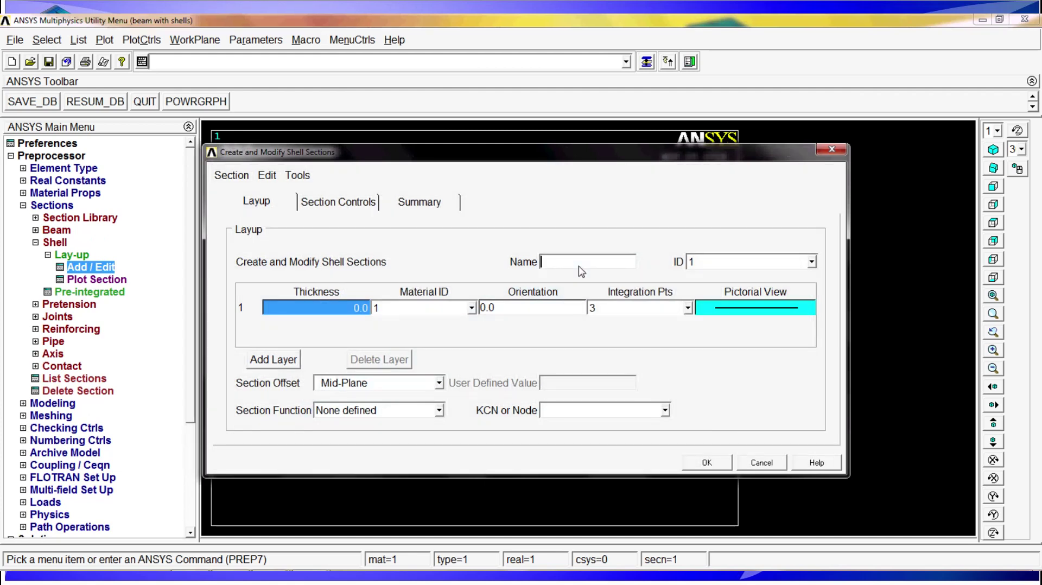
{"action": "type", "text": "4 mm"}
{"action": "key", "text": "Left"}
{"action": "key", "text": "Left"}
Step: Set the layer thickness to 4/1000, keep the Mid-Plane offset, and save the section
{"action": "left_click", "coordinate": [354, 308]}
{"action": "key", "text": "BackSpace"}
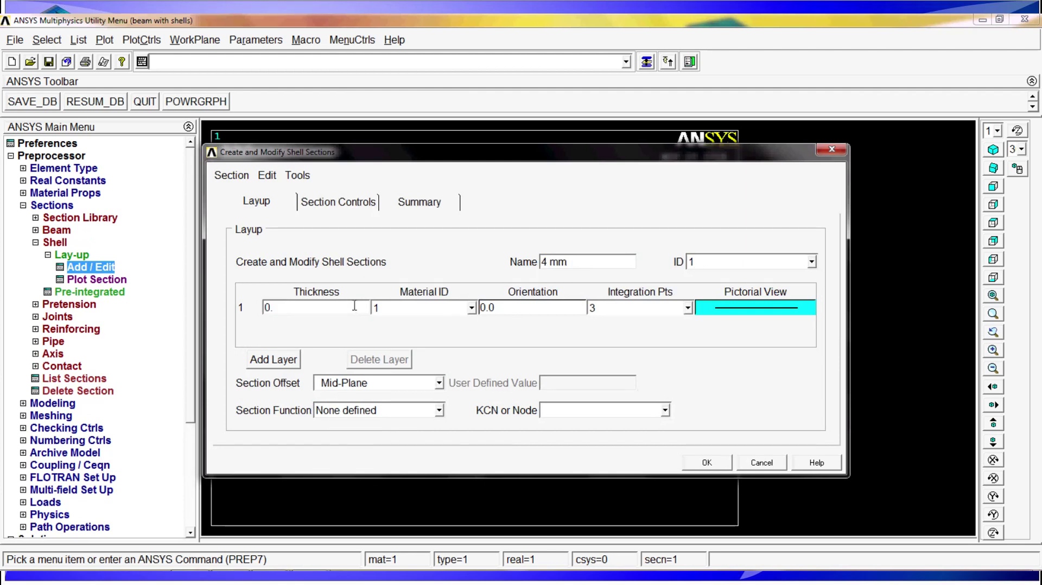
{"action": "key", "text": "BackSpace"}
{"action": "key", "text": "BackSpace"}
{"action": "type", "text": "4/1000"}
{"action": "left_click", "coordinate": [400, 390]}
{"action": "left_click", "coordinate": [273, 391]}
{"action": "left_click", "coordinate": [405, 385]}
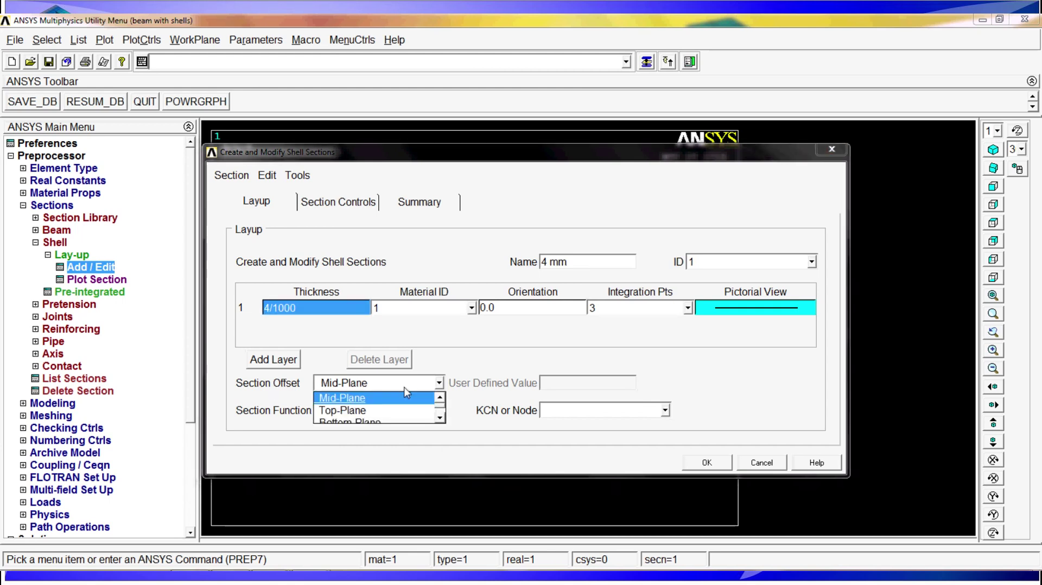
{"action": "left_click", "coordinate": [440, 418]}
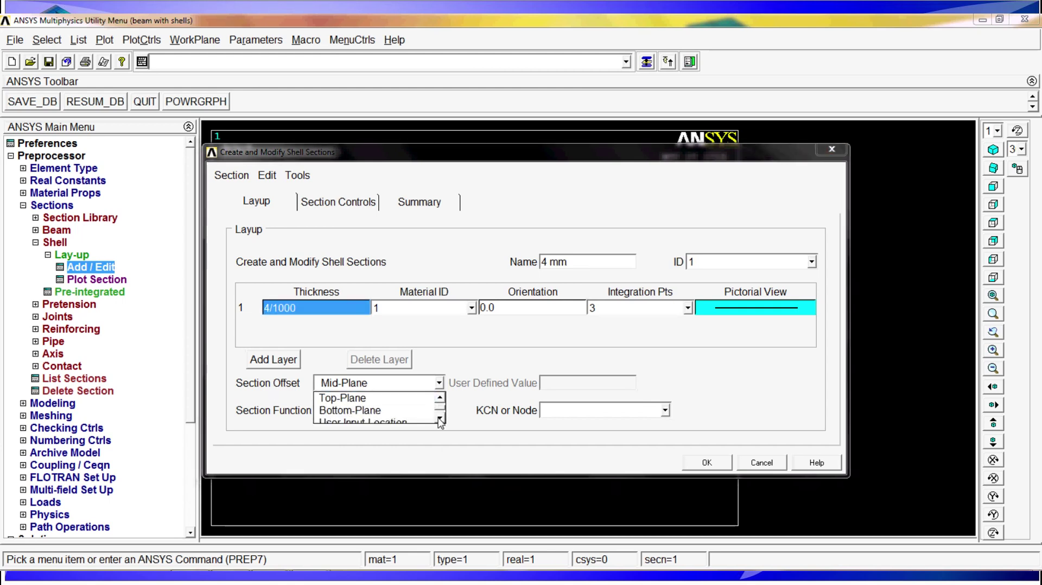
{"action": "left_click", "coordinate": [440, 419]}
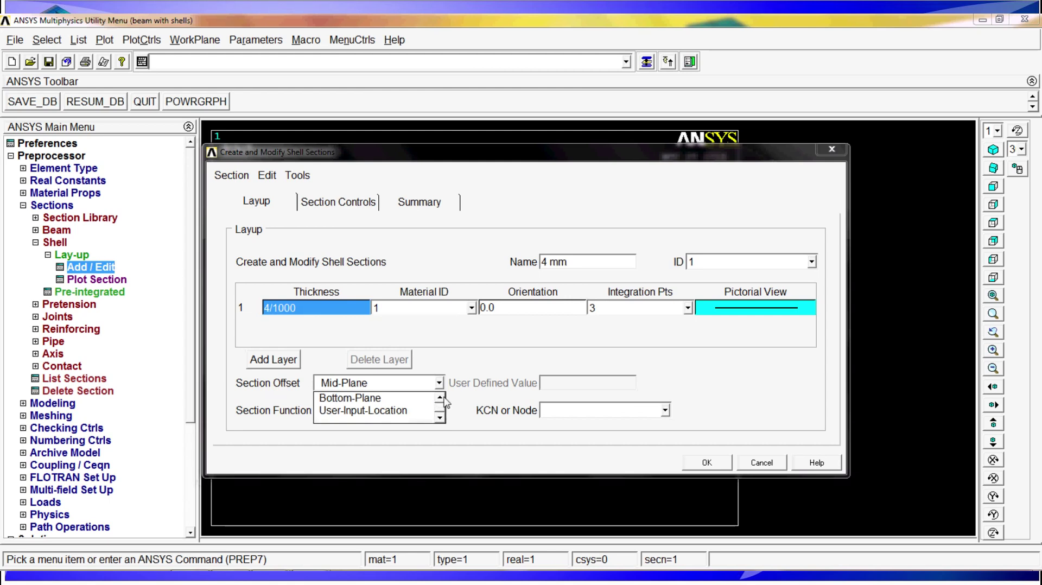
{"action": "scroll", "coordinate": [444, 399], "scroll_direction": "up", "scroll_amount": 1}
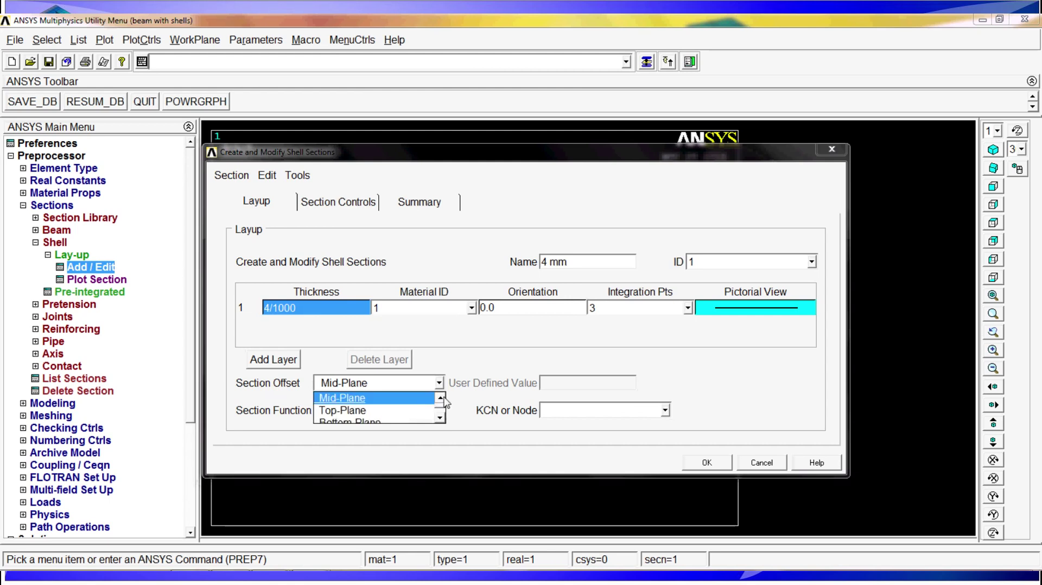
{"action": "left_click", "coordinate": [358, 402]}
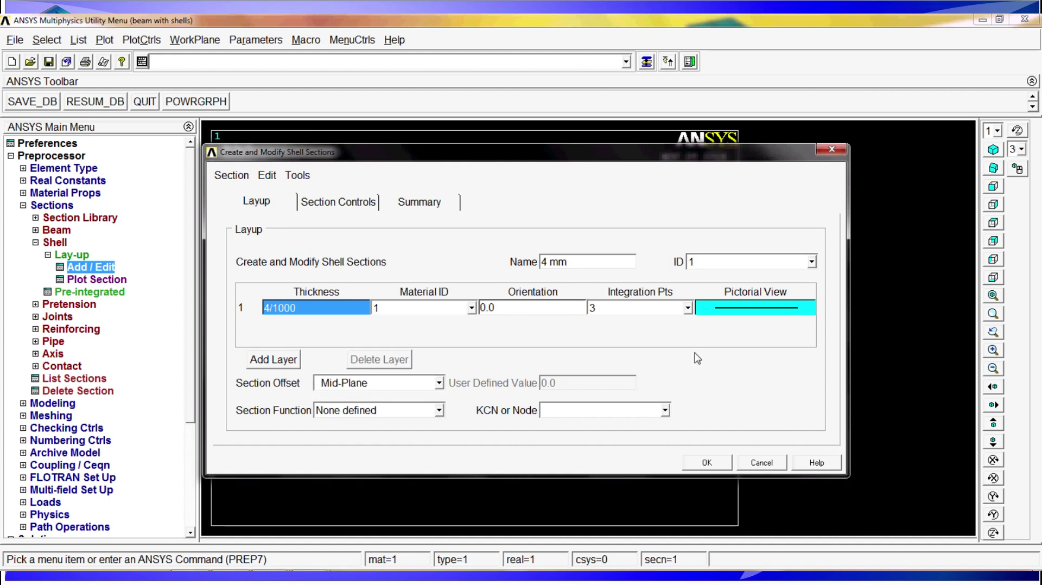
{"action": "left_click", "coordinate": [704, 465]}
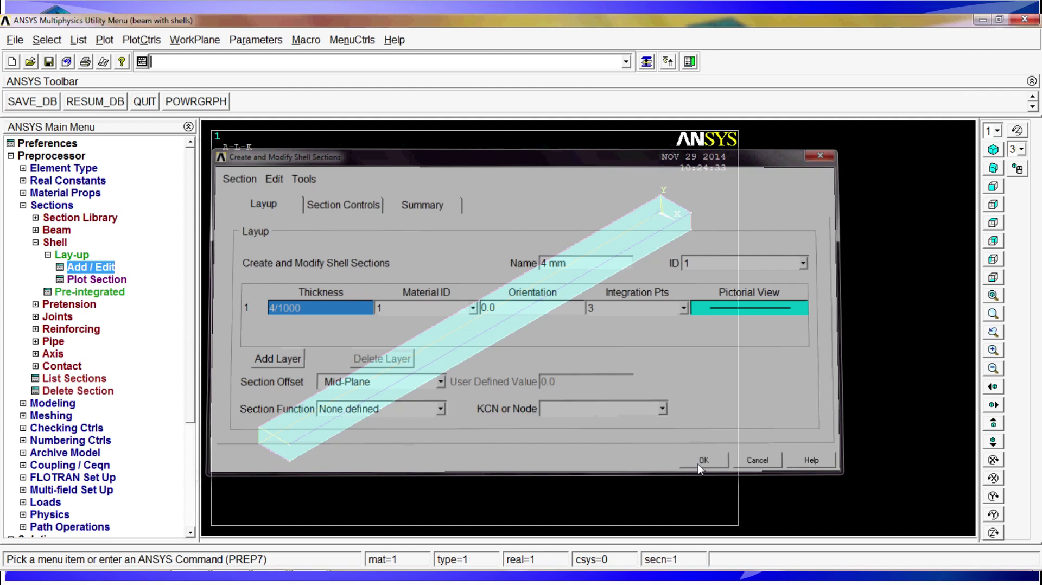
{"action": "left_click", "coordinate": [51, 205]}
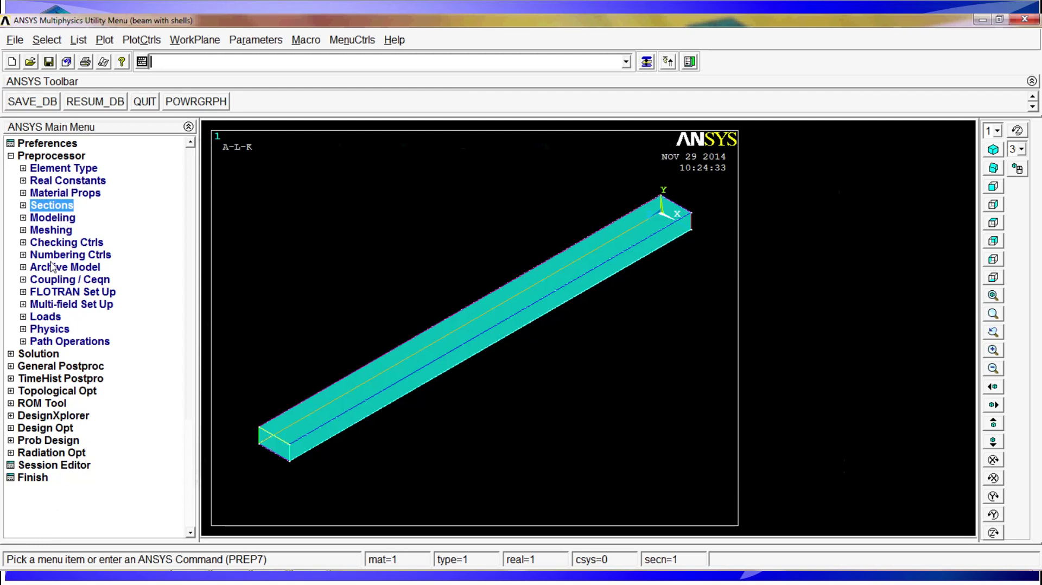
Step: Assign material 1, element type 1 SHELL181 and section 1 '4 mm' to all beam areas
{"action": "left_click", "coordinate": [57, 230]}
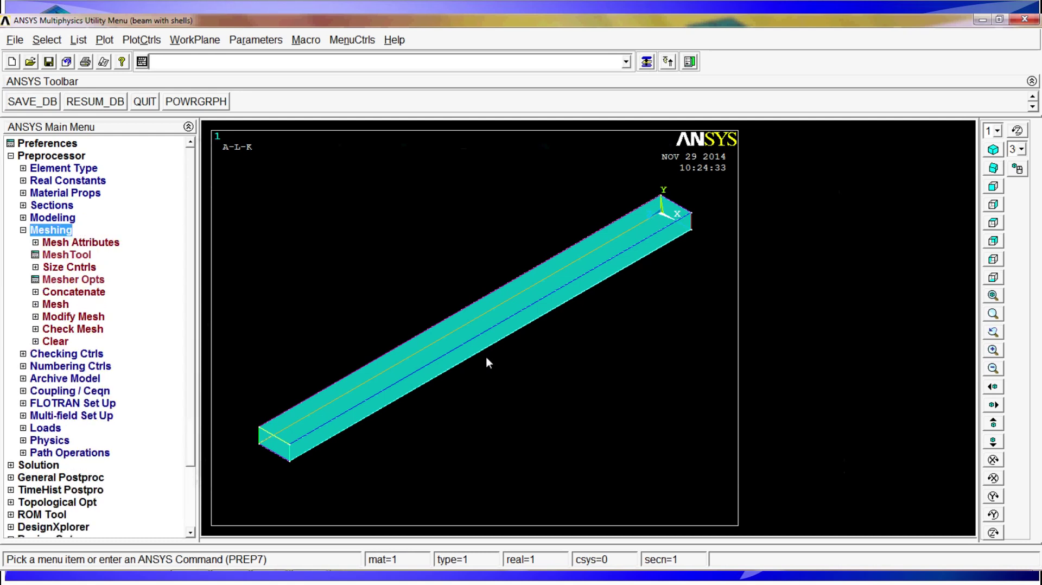
{"action": "left_click", "coordinate": [81, 242]}
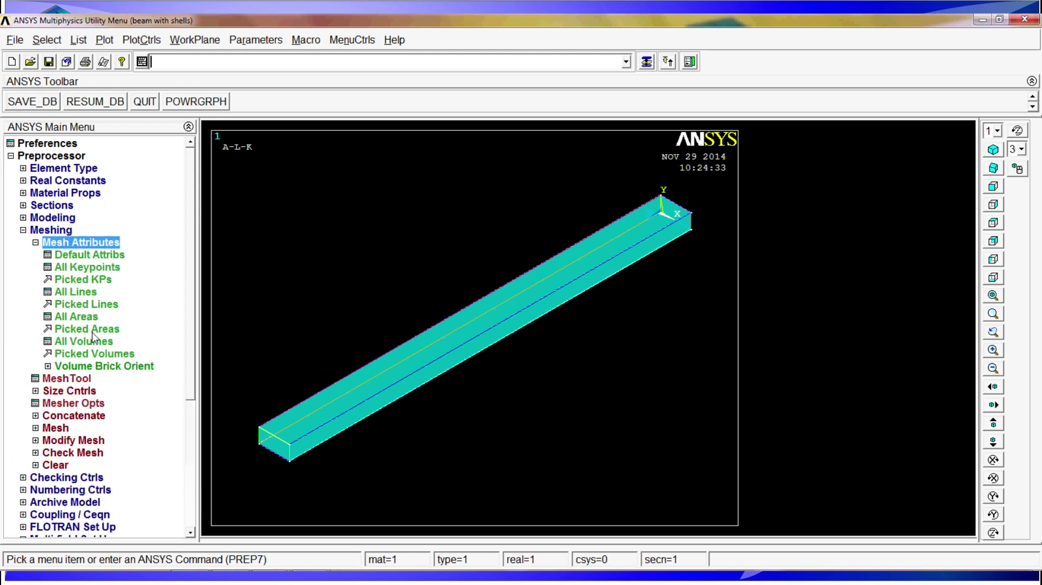
{"action": "left_click", "coordinate": [90, 329]}
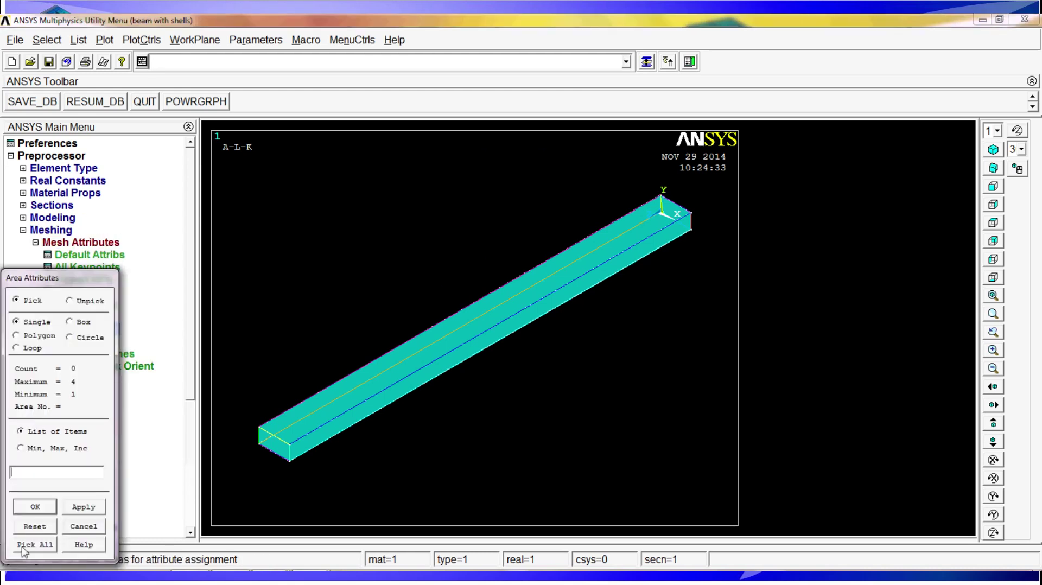
{"action": "left_click", "coordinate": [27, 545]}
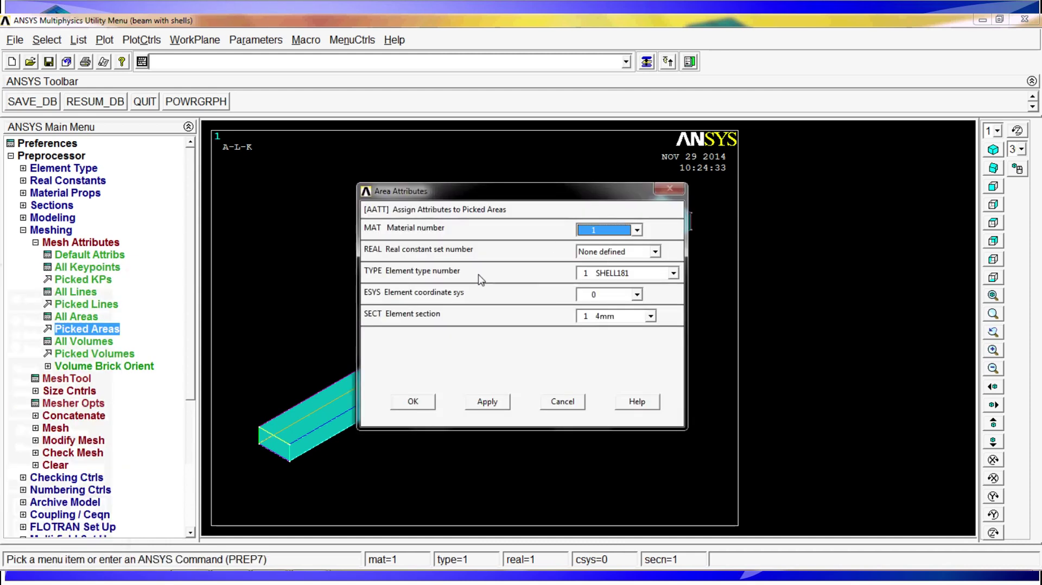
{"action": "left_click", "coordinate": [614, 276]}
{"action": "left_click", "coordinate": [611, 286]}
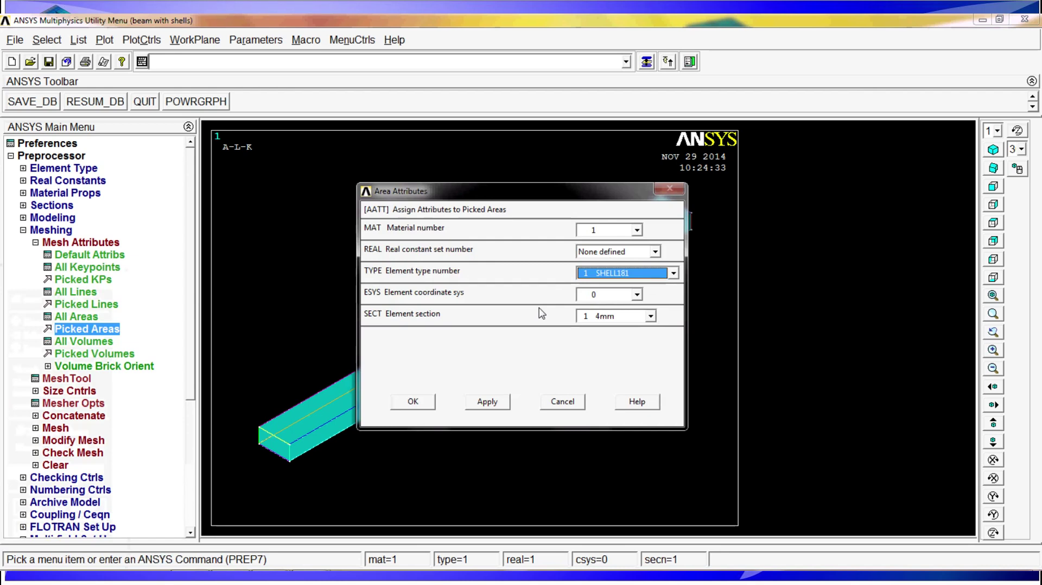
{"action": "left_click", "coordinate": [608, 317]}
{"action": "left_click", "coordinate": [608, 327]}
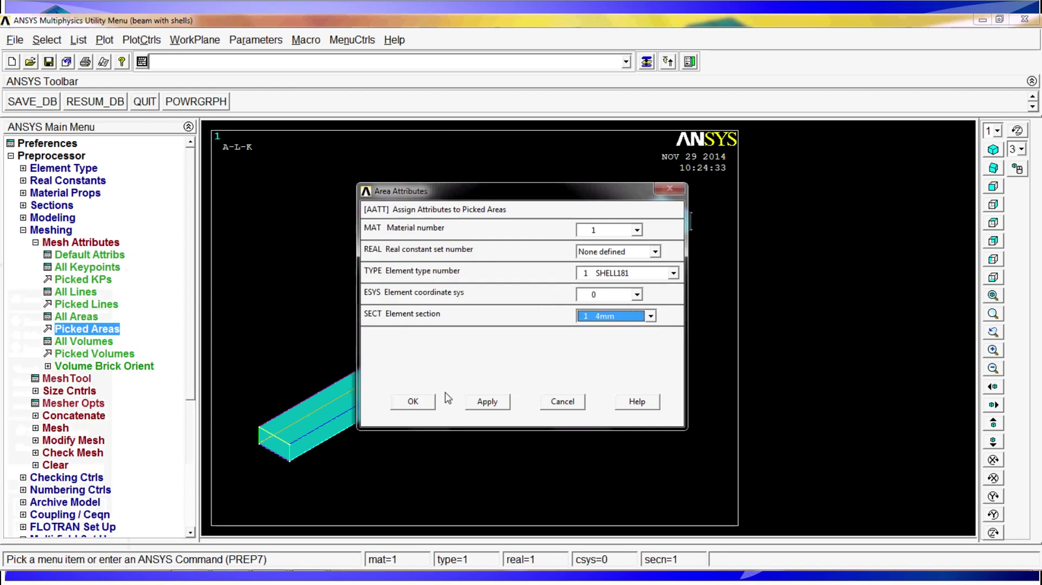
{"action": "left_click", "coordinate": [413, 403]}
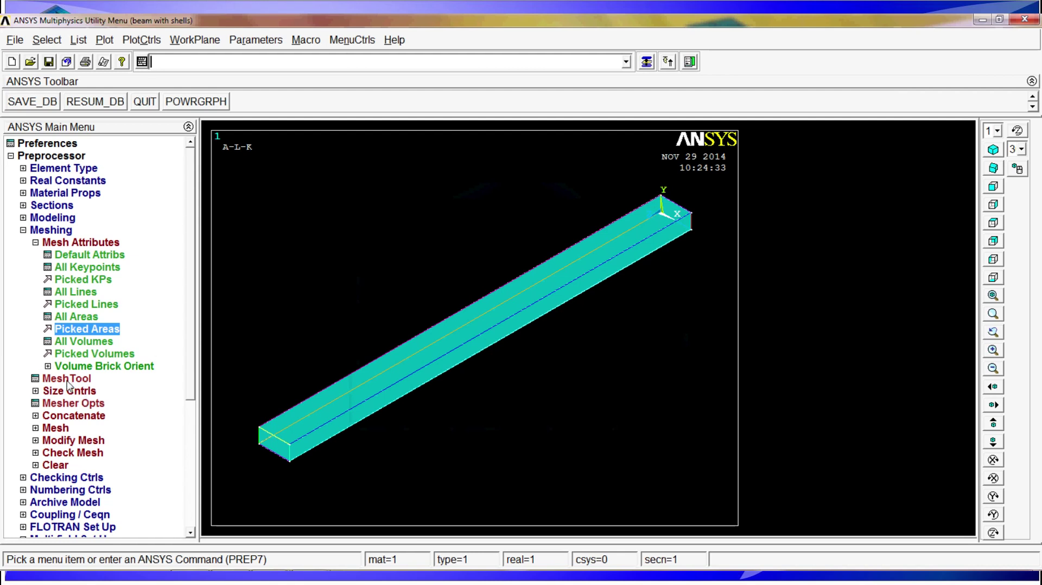
Step: Set a 10/1000 element edge length on all areas through MeshTool
{"action": "left_click", "coordinate": [81, 242]}
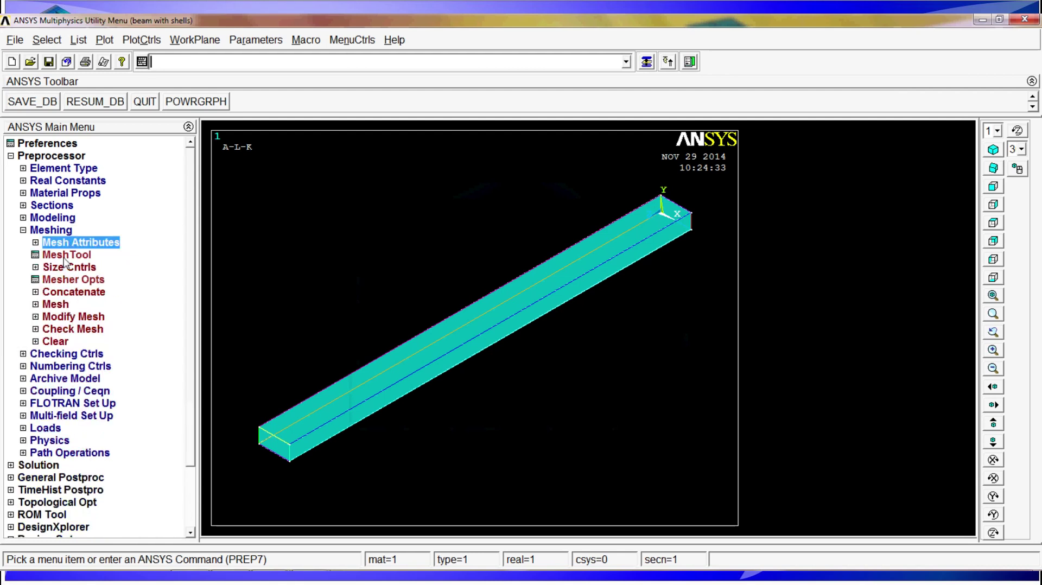
{"action": "left_click", "coordinate": [66, 255]}
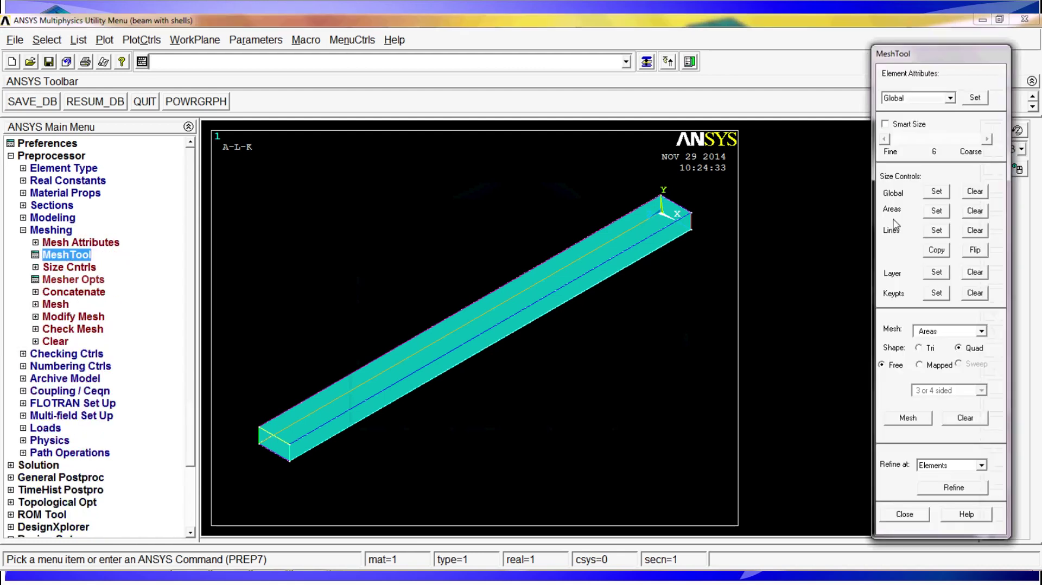
{"action": "left_click", "coordinate": [936, 211]}
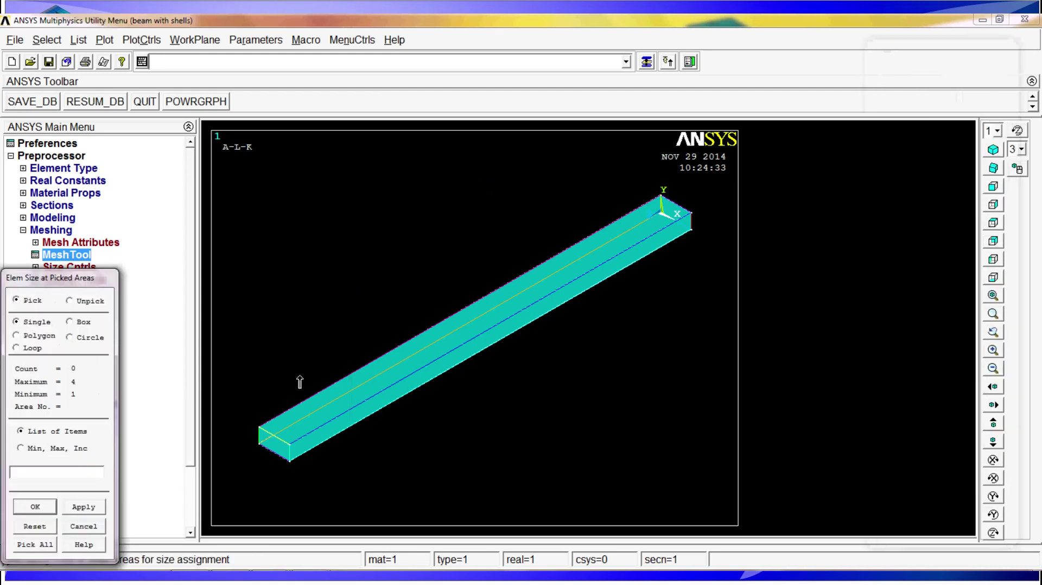
{"action": "left_click", "coordinate": [26, 546]}
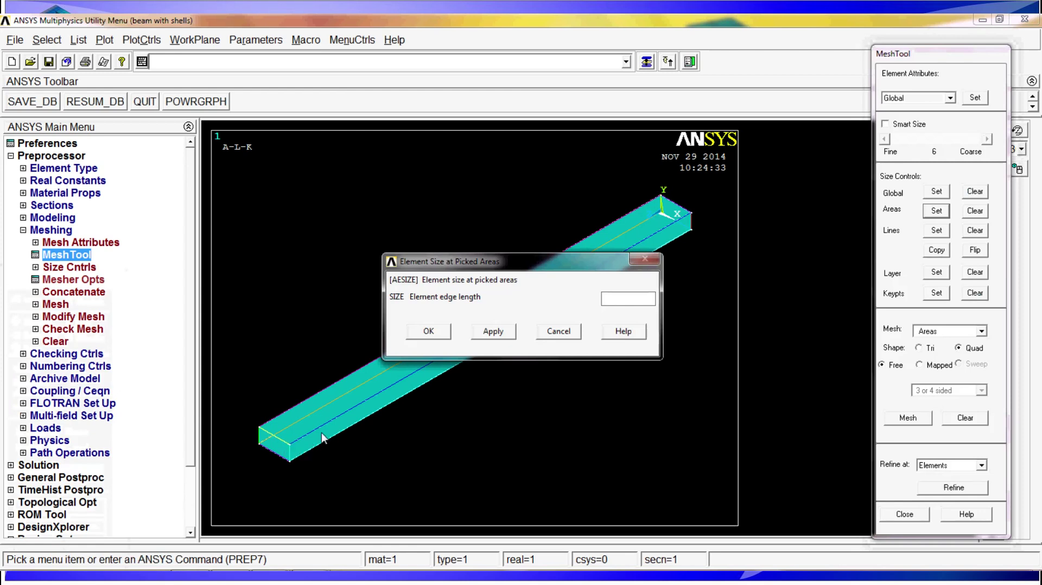
{"action": "left_click", "coordinate": [625, 302]}
{"action": "type", "text": "1"}
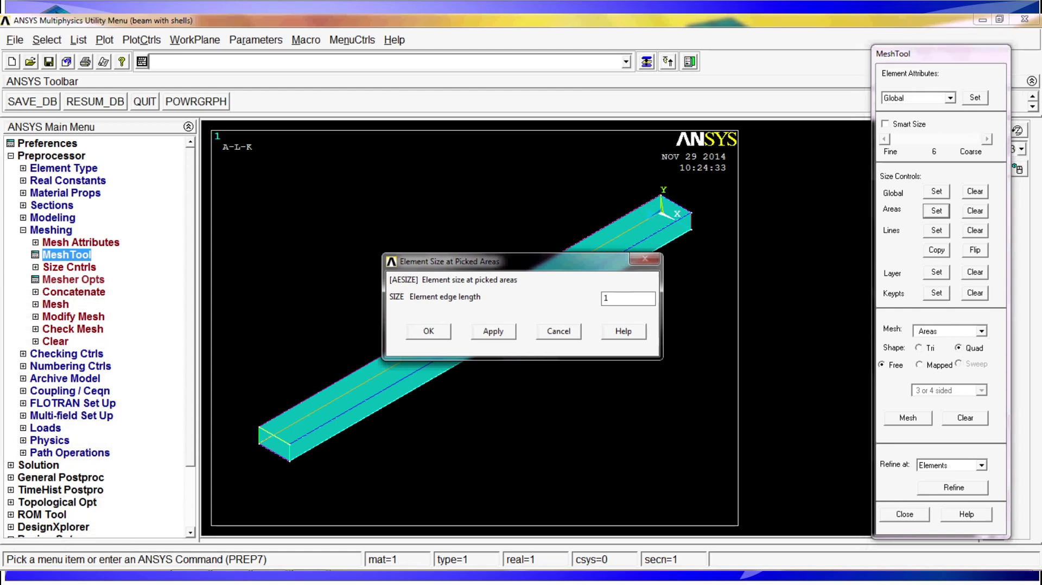
{"action": "type", "text": "0/1000"}
{"action": "left_click", "coordinate": [439, 338]}
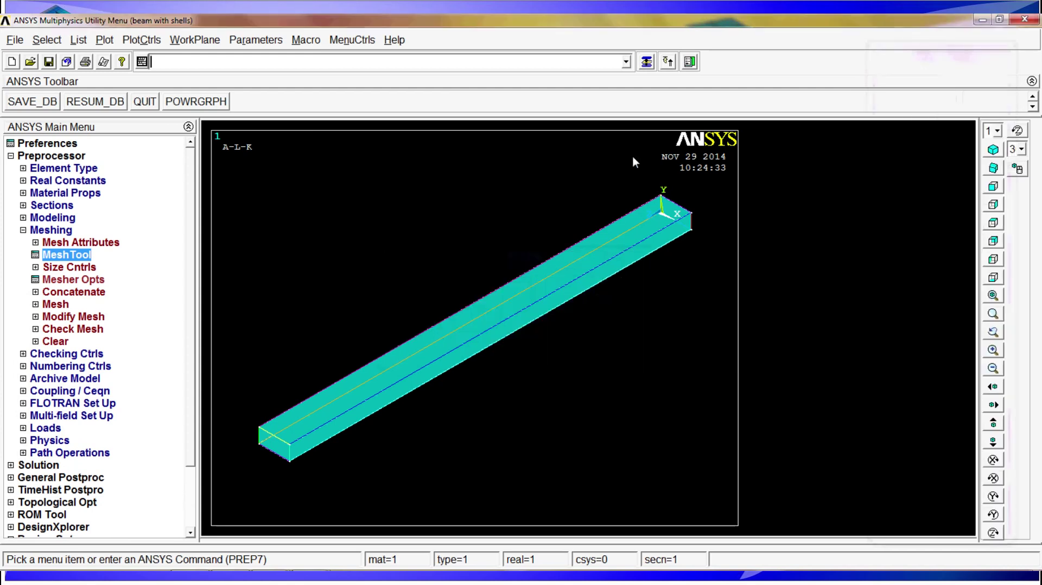
Step: Mesh all areas with mapped quadrilateral elements
{"action": "left_click", "coordinate": [649, 63]}
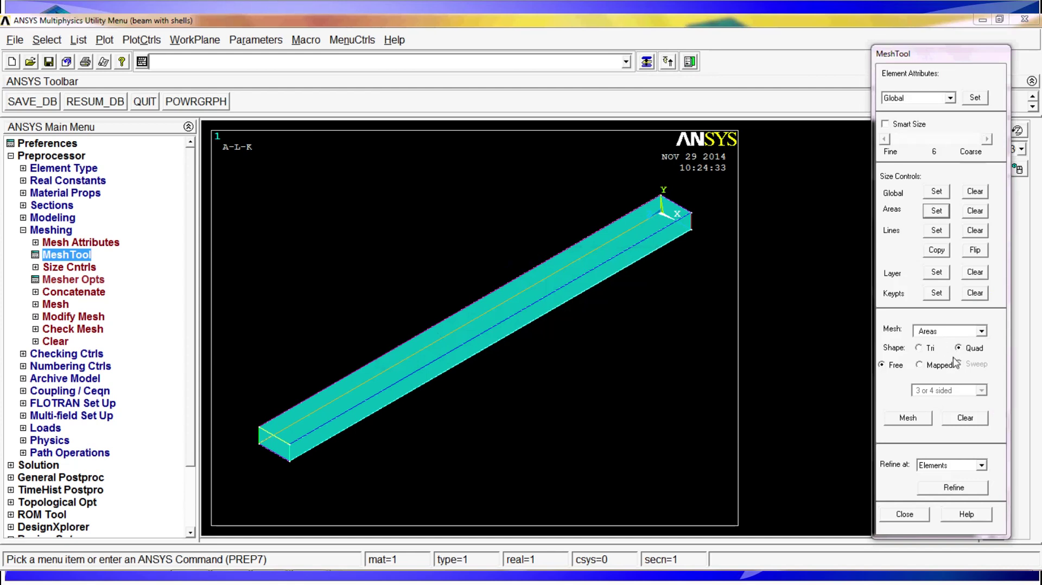
{"action": "left_click", "coordinate": [934, 365]}
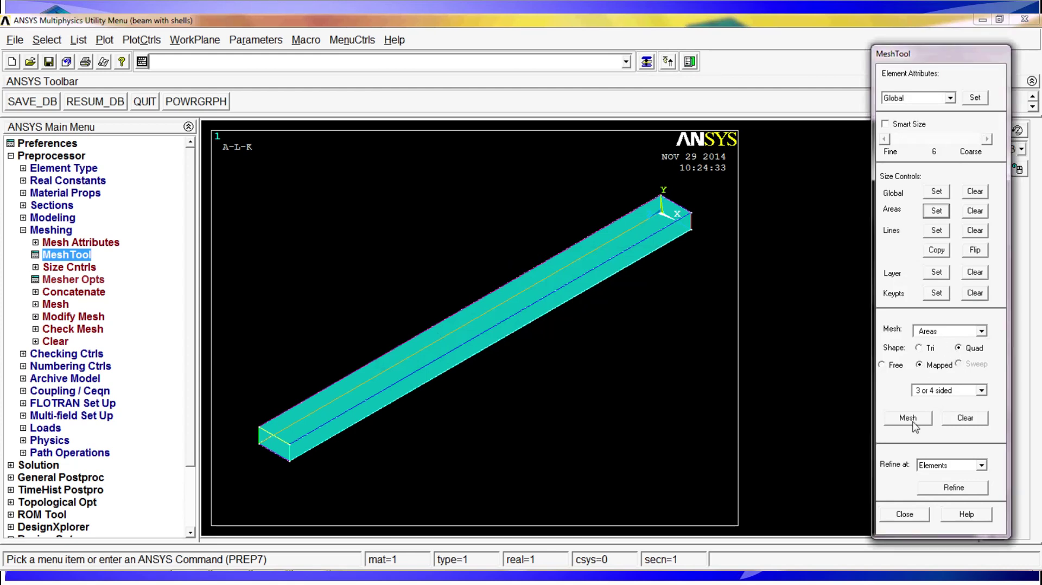
{"action": "left_click", "coordinate": [909, 417]}
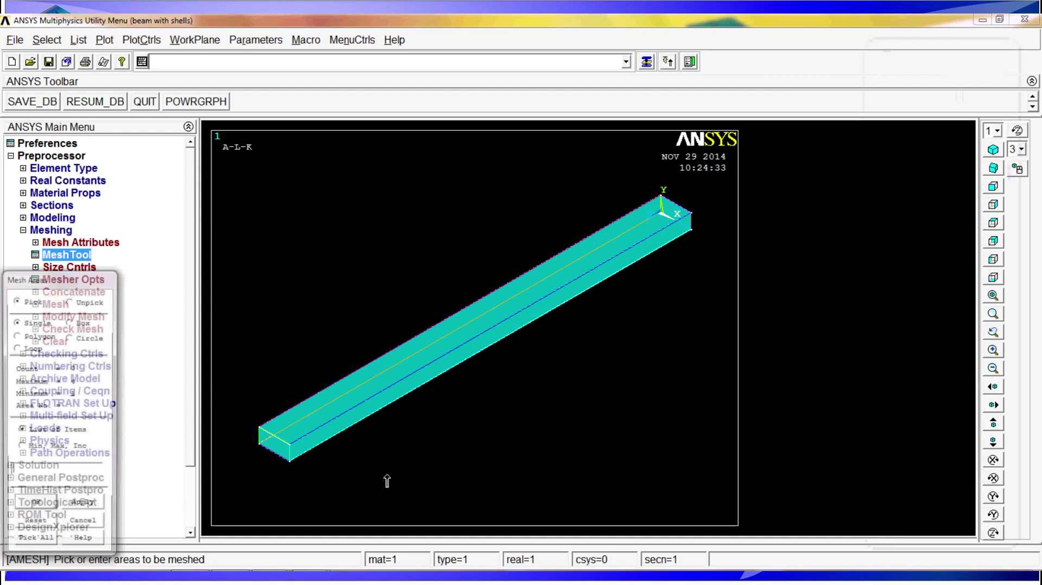
{"action": "left_click", "coordinate": [36, 544]}
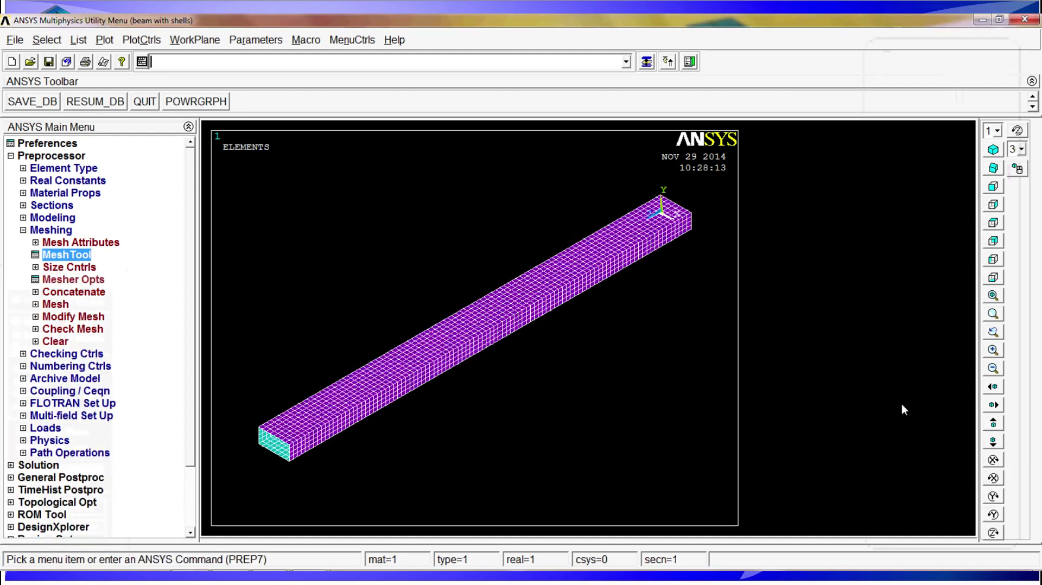
Step: Zoom and pan the meshed beam in Dynamic Mode to inspect it
{"action": "left_click", "coordinate": [1019, 169]}
{"action": "middle_click_drag", "start_coordinate": [496, 321], "coordinate": [472, 351]}
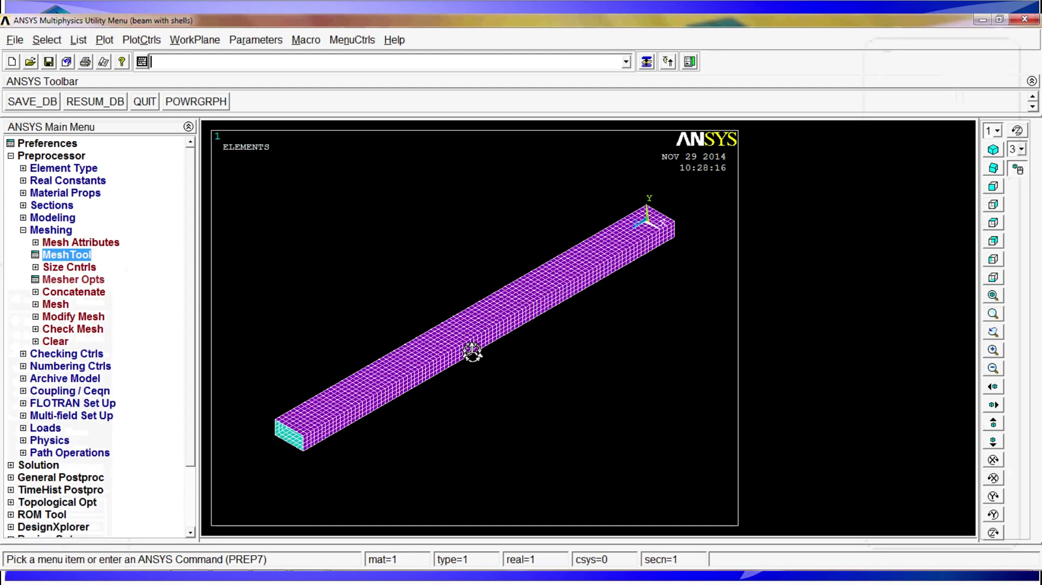
{"action": "left_click_drag", "start_coordinate": [472, 352], "coordinate": [400, 340]}
{"action": "left_click_drag", "start_coordinate": [507, 315], "coordinate": [511, 328]}
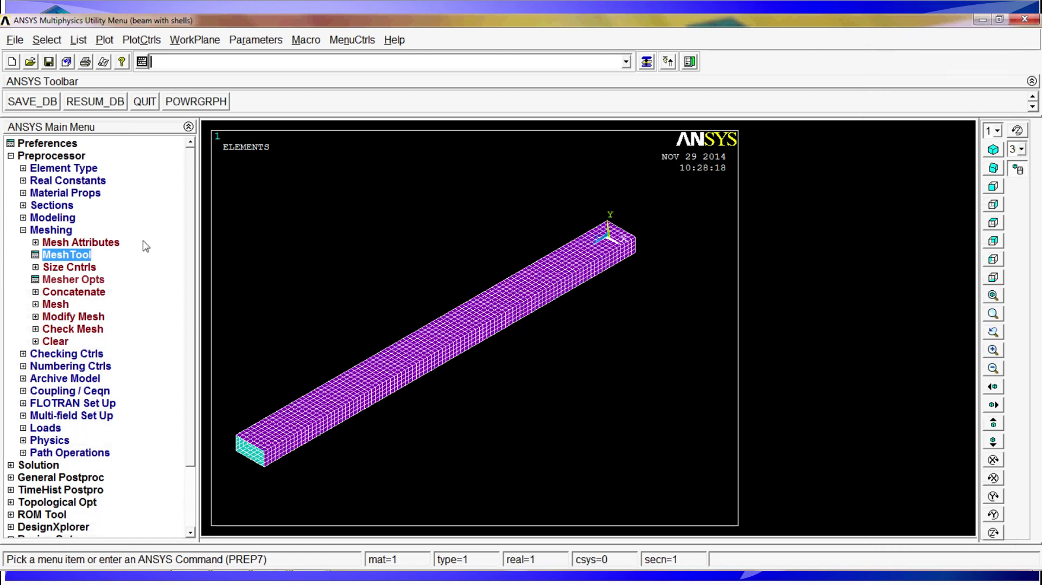
{"action": "left_click_drag", "start_coordinate": [455, 328], "coordinate": [490, 325], "text": "ctrl"}
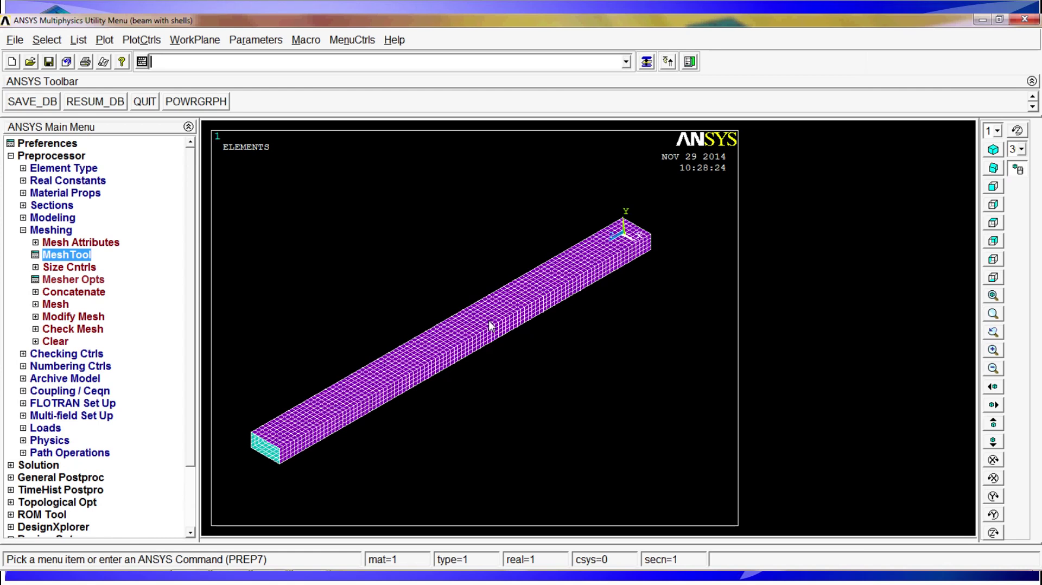
Step: Enter the Solution processor and expand Define Loads > Apply > Structural > Displacement
{"action": "left_click", "coordinate": [33, 466]}
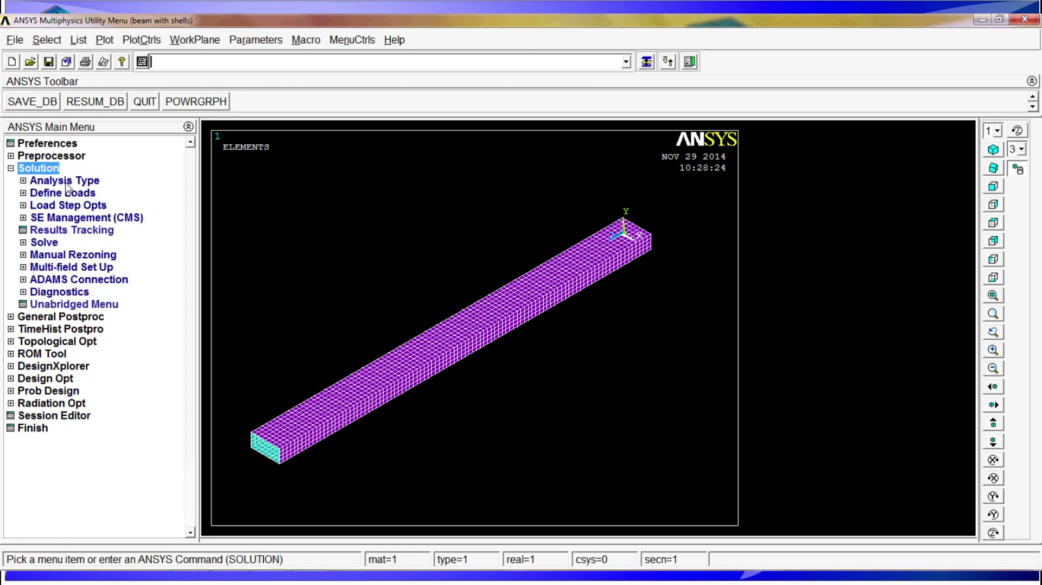
{"action": "left_click", "coordinate": [65, 193]}
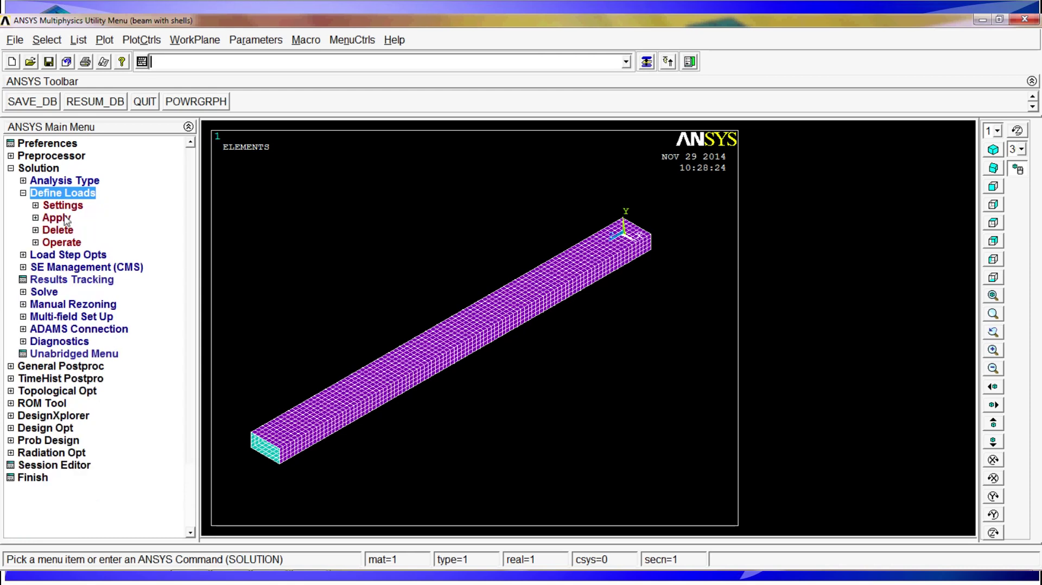
{"action": "left_click", "coordinate": [57, 217]}
{"action": "left_click", "coordinate": [79, 230]}
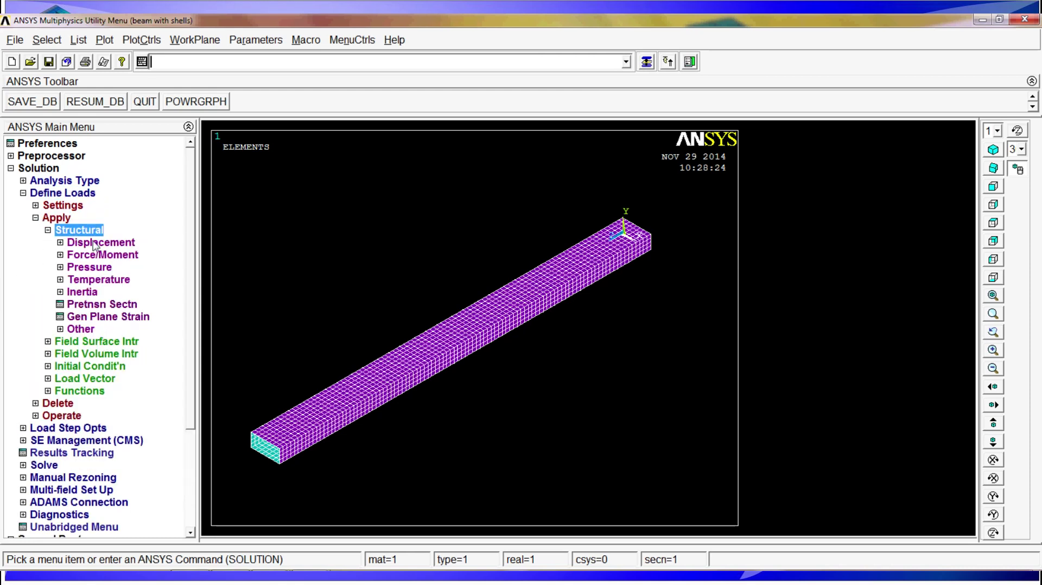
{"action": "left_click", "coordinate": [94, 243]}
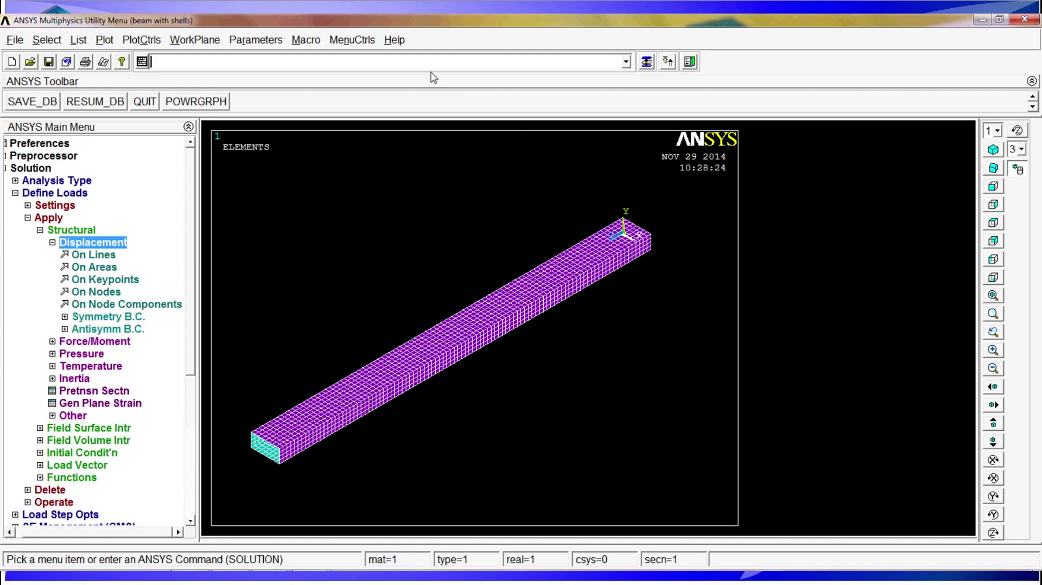
Step: Plot the beam as lines and zoom in on its end at the origin
{"action": "left_click", "coordinate": [78, 40]}
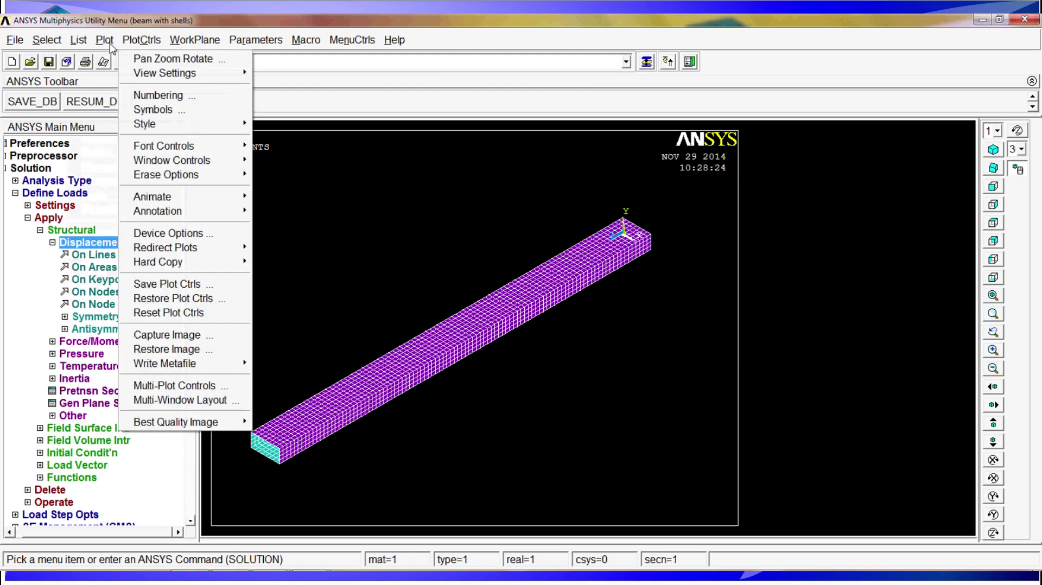
{"action": "left_click", "coordinate": [143, 96]}
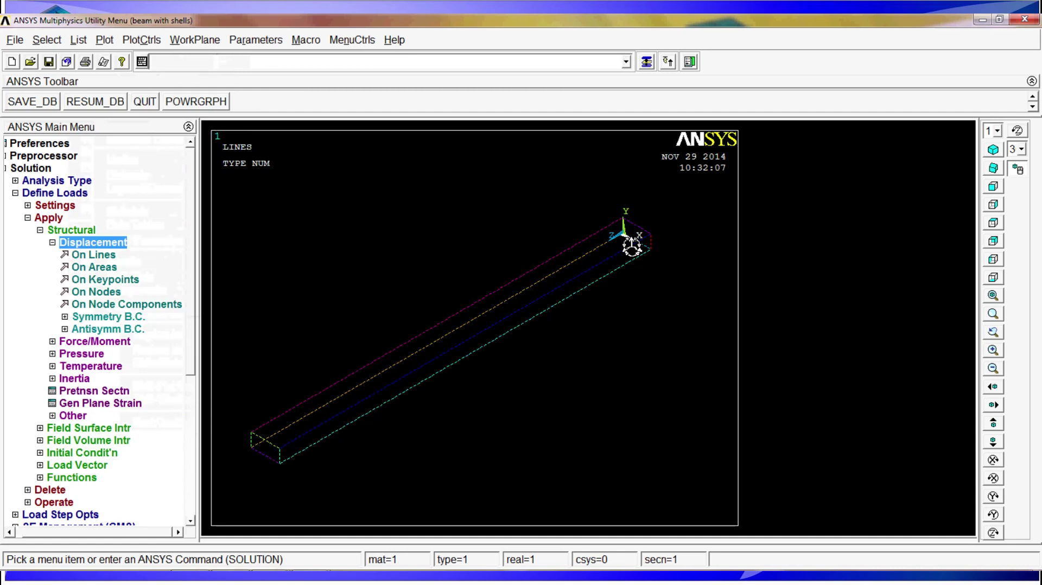
{"action": "scroll", "coordinate": [632, 247], "scroll_direction": "up", "scroll_amount": 2}
{"action": "mouse_move", "coordinate": [628, 270]}
{"action": "left_mouse_down", "text": "ctrl"}
{"action": "mouse_move", "coordinate": [326, 414]}
{"action": "mouse_move", "coordinate": [549, 347]}
{"action": "mouse_move", "coordinate": [463, 324]}
{"action": "left_mouse_up", "text": "ctrl"}
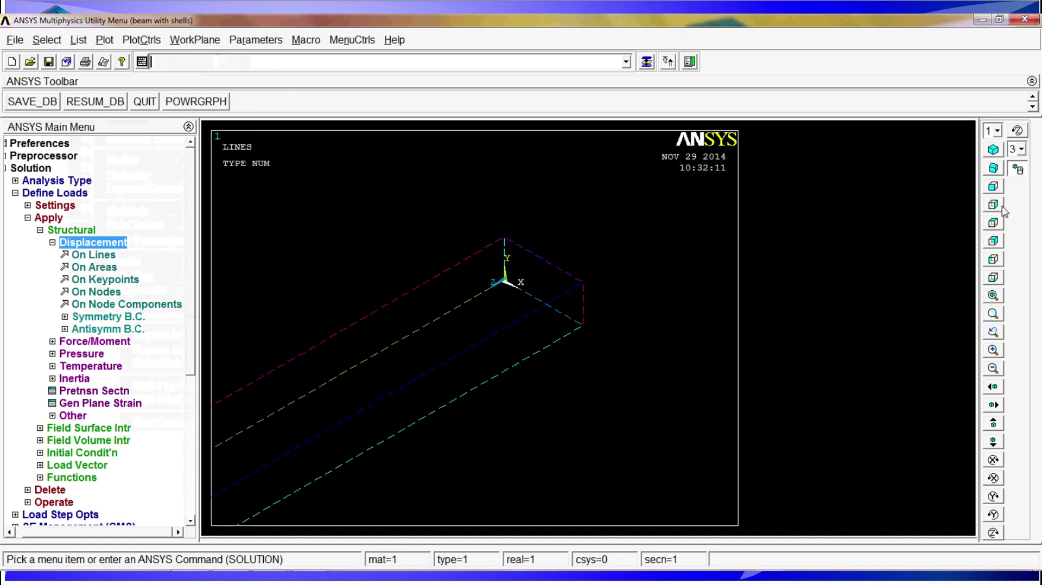
{"action": "left_click", "coordinate": [1018, 169]}
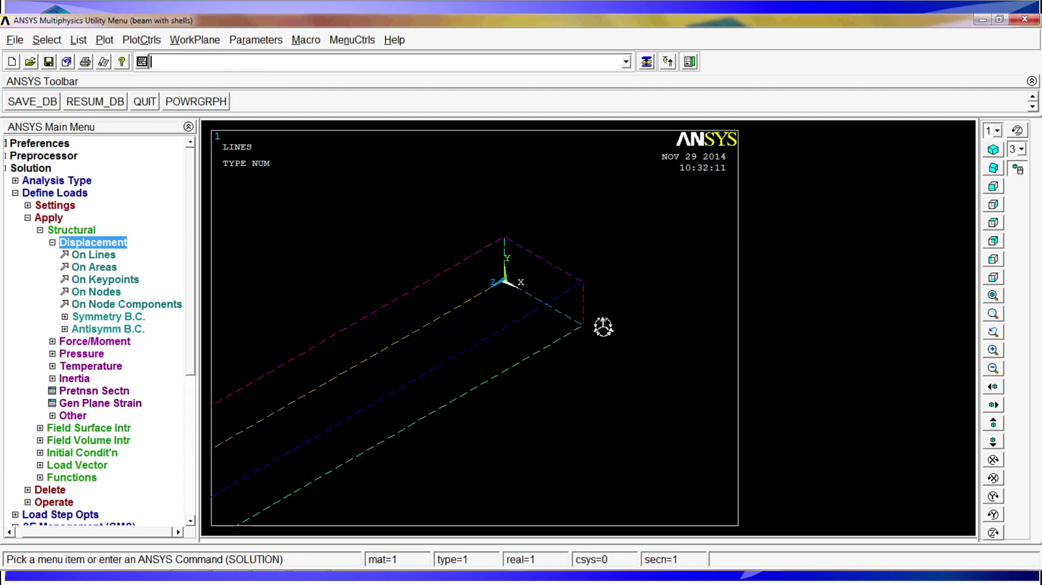
{"action": "left_click_drag", "start_coordinate": [604, 327], "coordinate": [442, 318]}
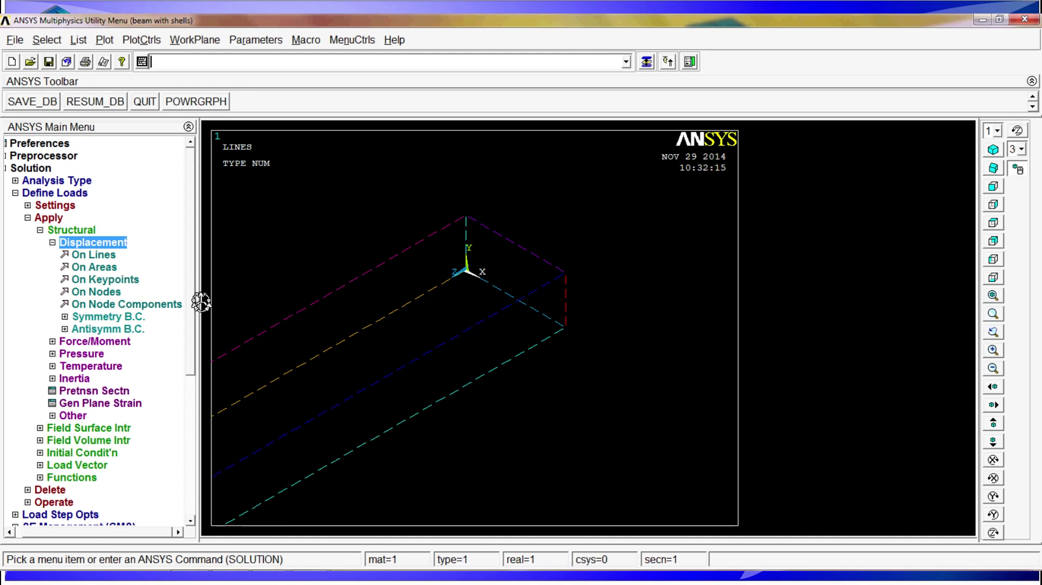
Step: Constrain All DOF to 0 on the four picked end-edge lines, then fit the beam in view
{"action": "left_click", "coordinate": [94, 254]}
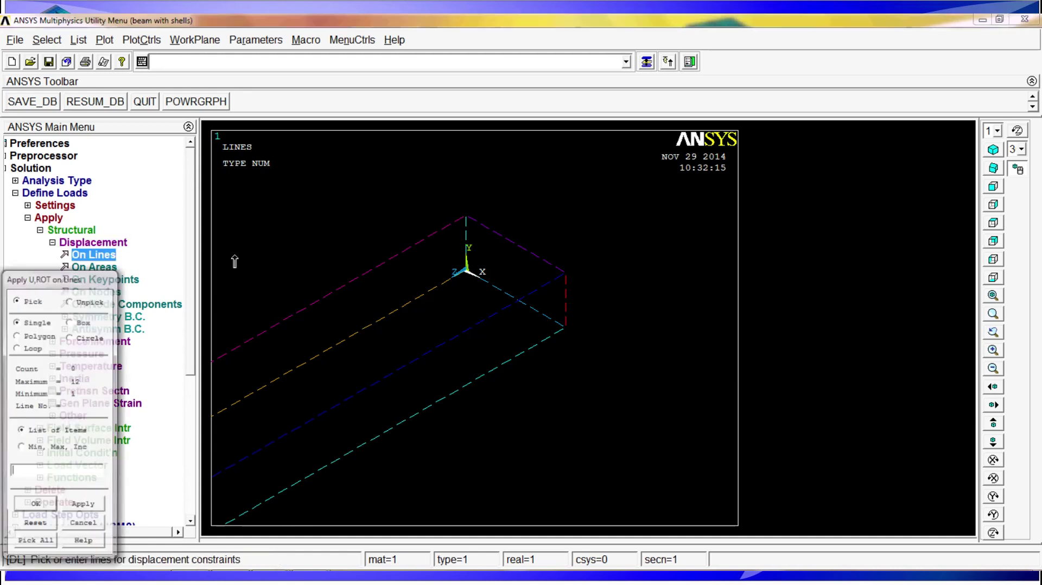
{"action": "left_click", "coordinate": [516, 244]}
{"action": "left_click", "coordinate": [467, 247]}
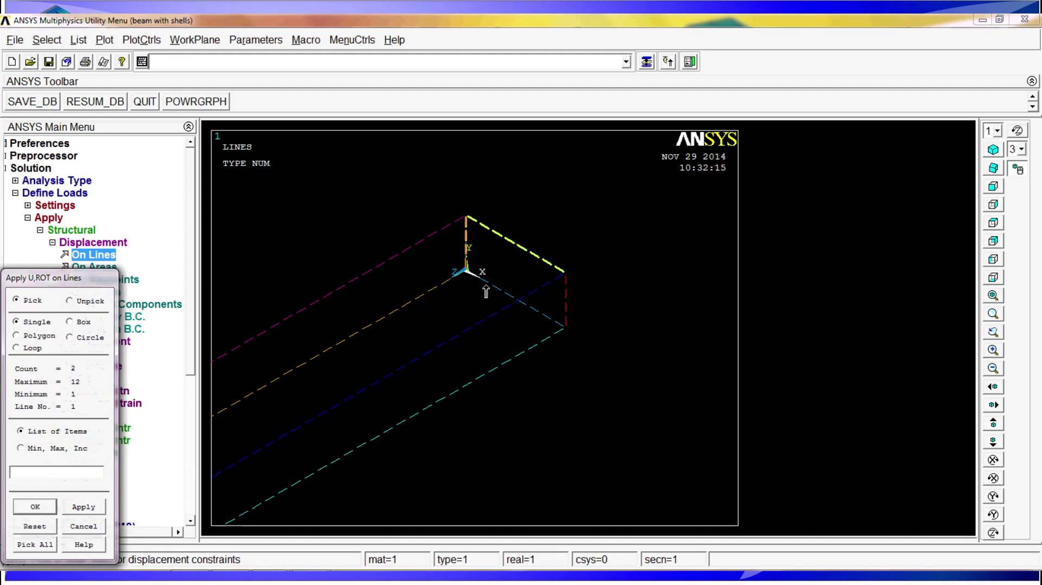
{"action": "left_click", "coordinate": [543, 314]}
{"action": "left_click", "coordinate": [564, 309]}
{"action": "left_click", "coordinate": [36, 507]}
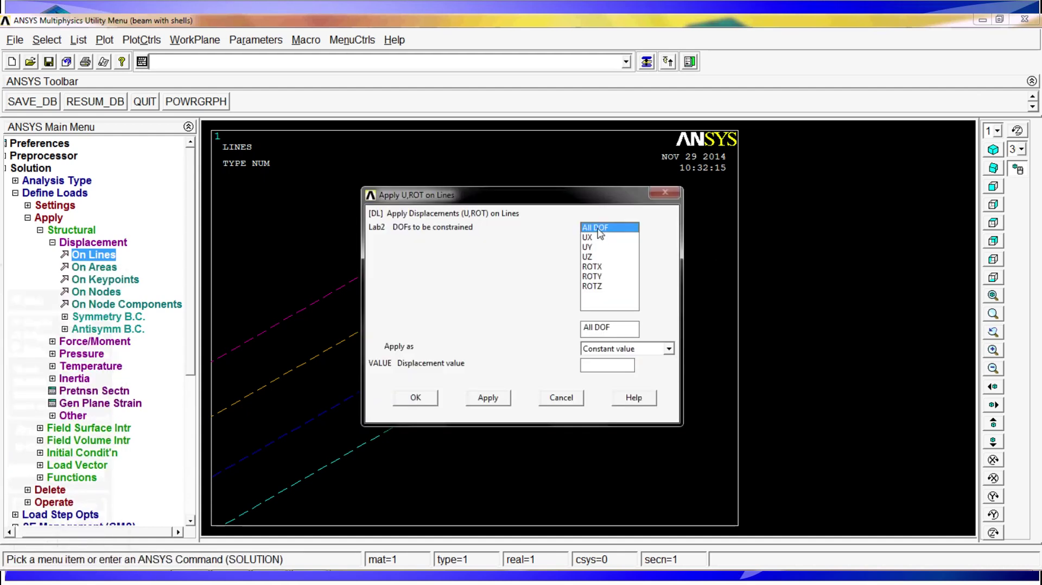
{"action": "left_click", "coordinate": [609, 370]}
{"action": "type", "text": "0"}
{"action": "left_click", "coordinate": [430, 399]}
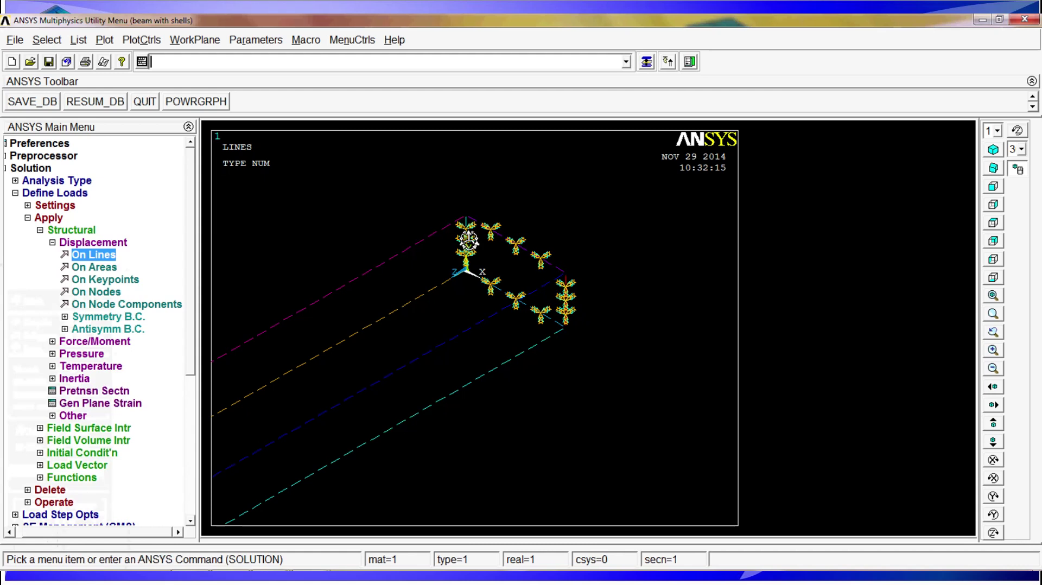
{"action": "left_click", "coordinate": [993, 315]}
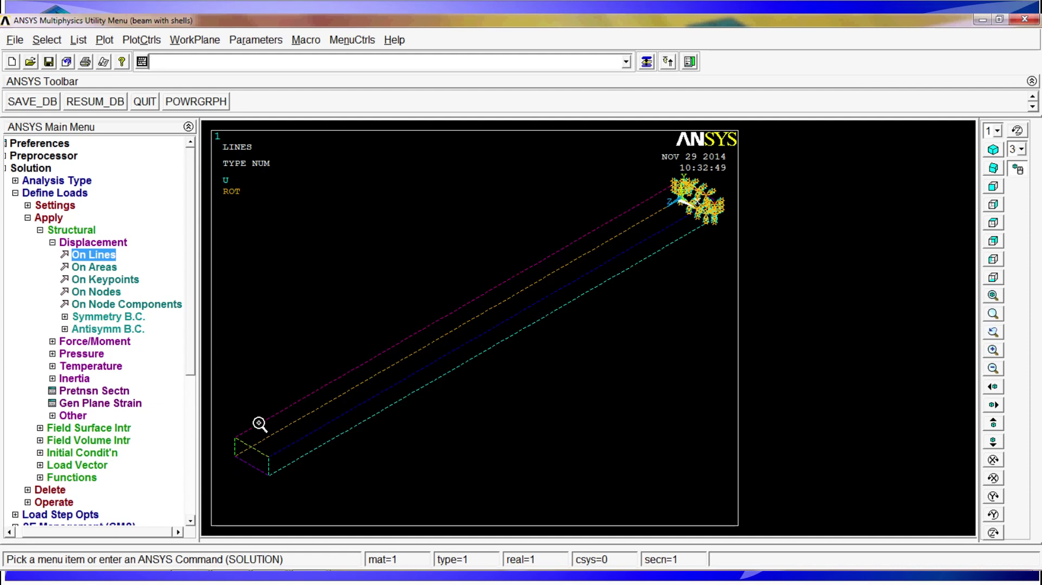
Step: Apply Inertia > Gravity > Global with ACELY set to 9.81
{"action": "left_click", "coordinate": [74, 242]}
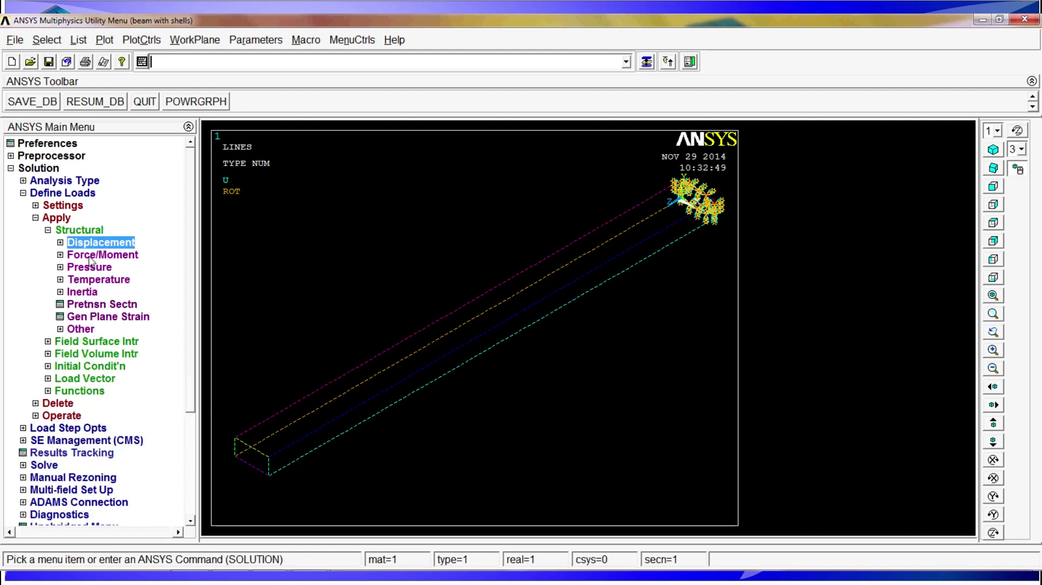
{"action": "left_click", "coordinate": [90, 258]}
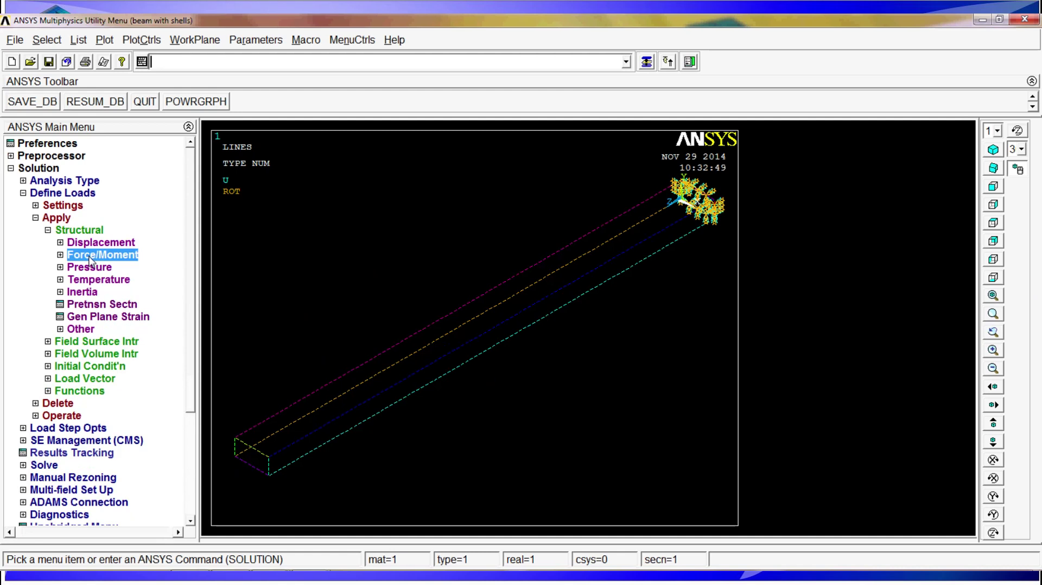
{"action": "left_click", "coordinate": [91, 293]}
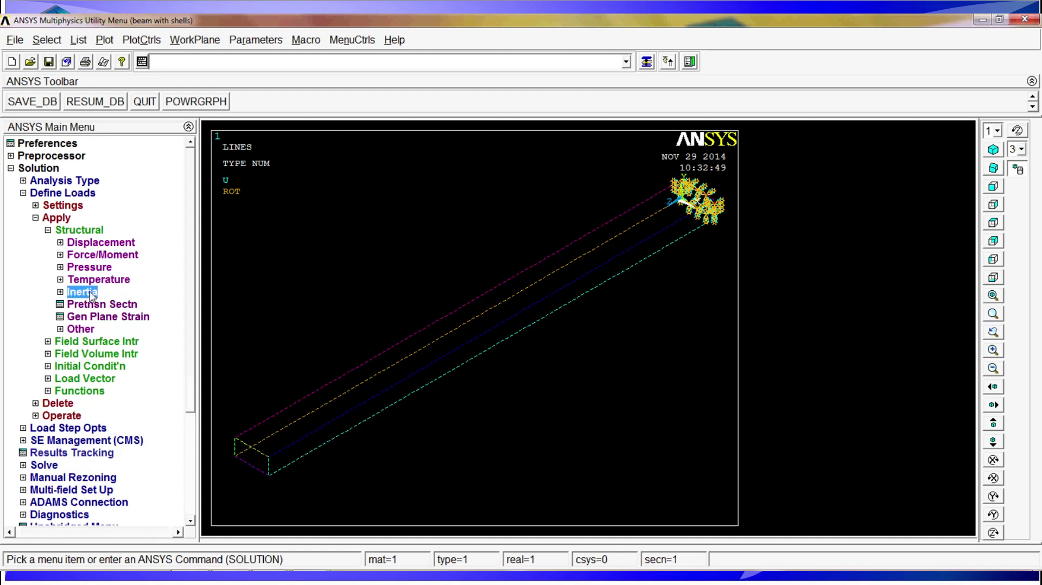
{"action": "double_click", "coordinate": [90, 293]}
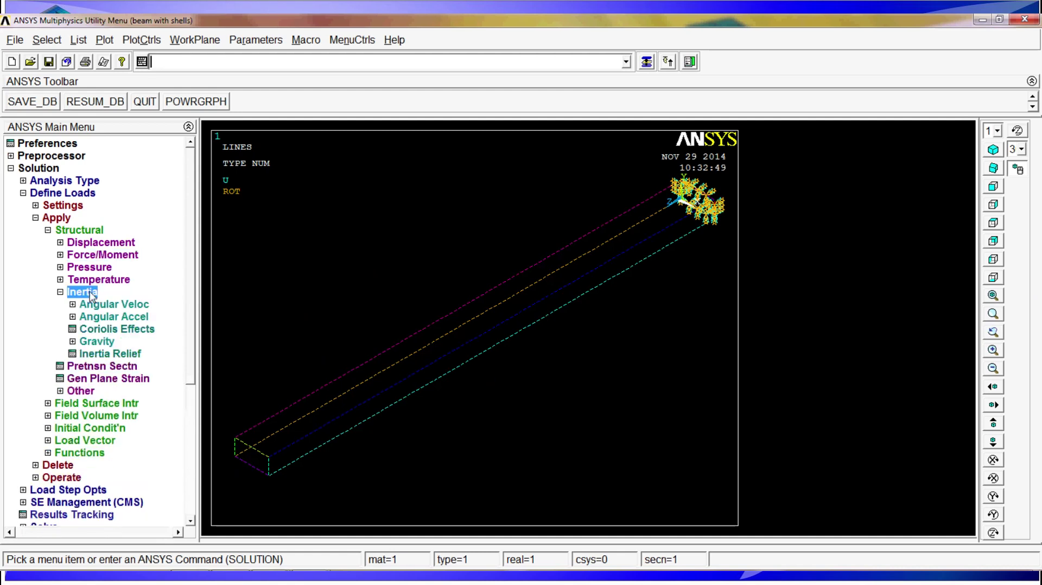
{"action": "left_click", "coordinate": [104, 345]}
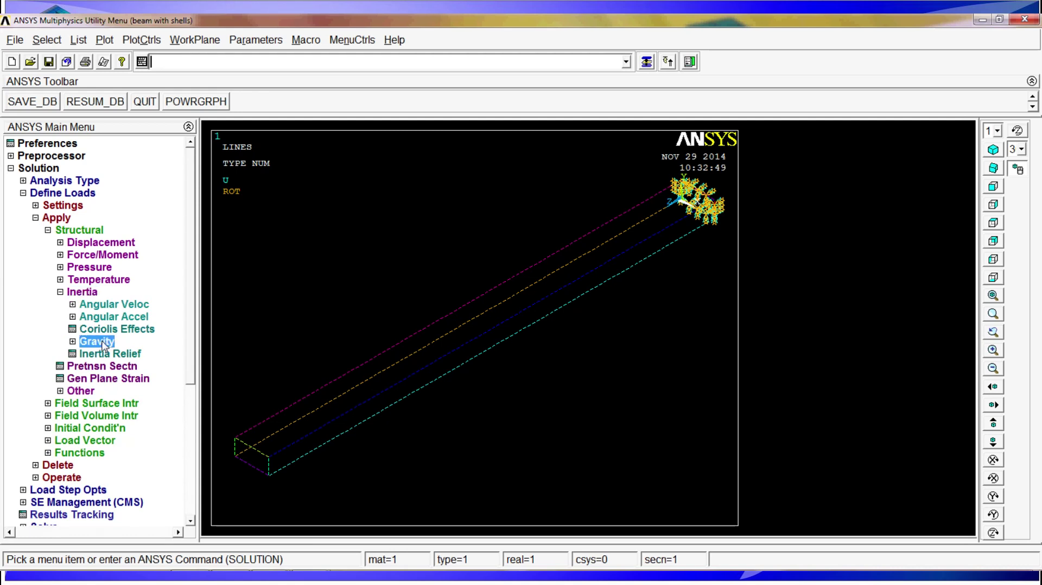
{"action": "left_click", "coordinate": [104, 346]}
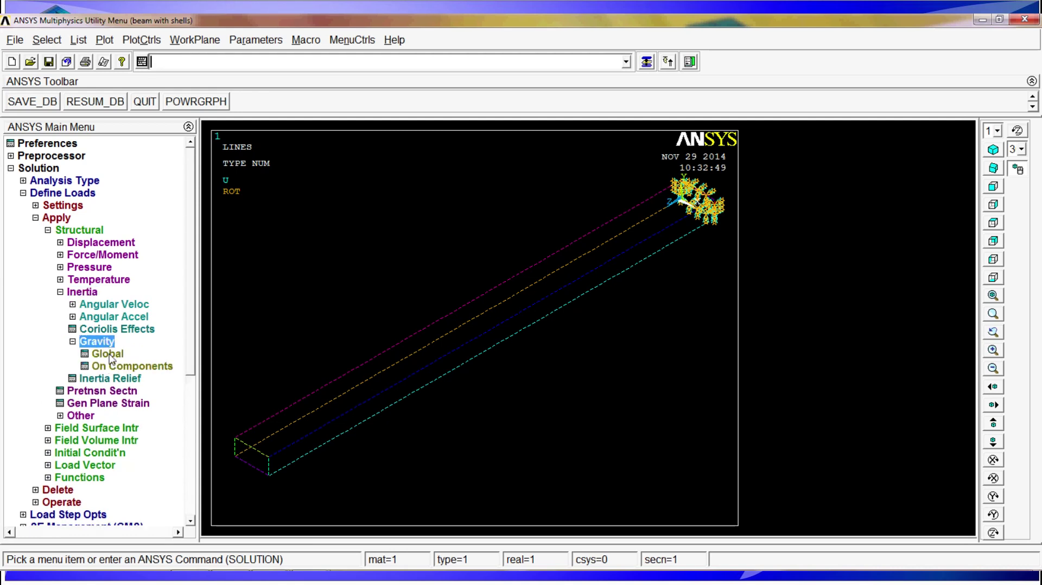
{"action": "left_click", "coordinate": [109, 354]}
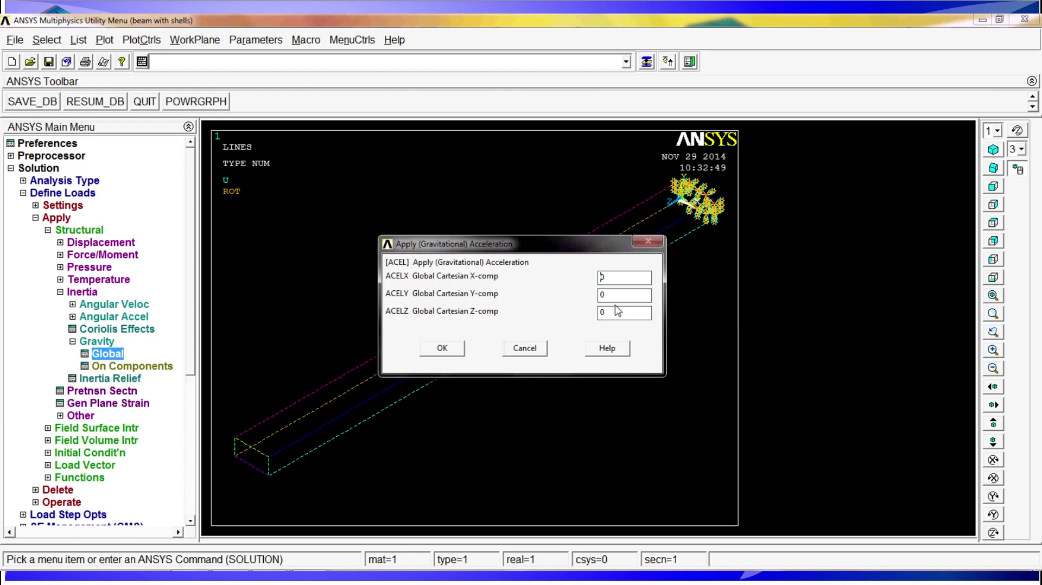
{"action": "key", "text": "Tab"}
{"action": "type", "text": "9.81"}
{"action": "left_click_drag", "start_coordinate": [628, 292], "coordinate": [520, 295]}
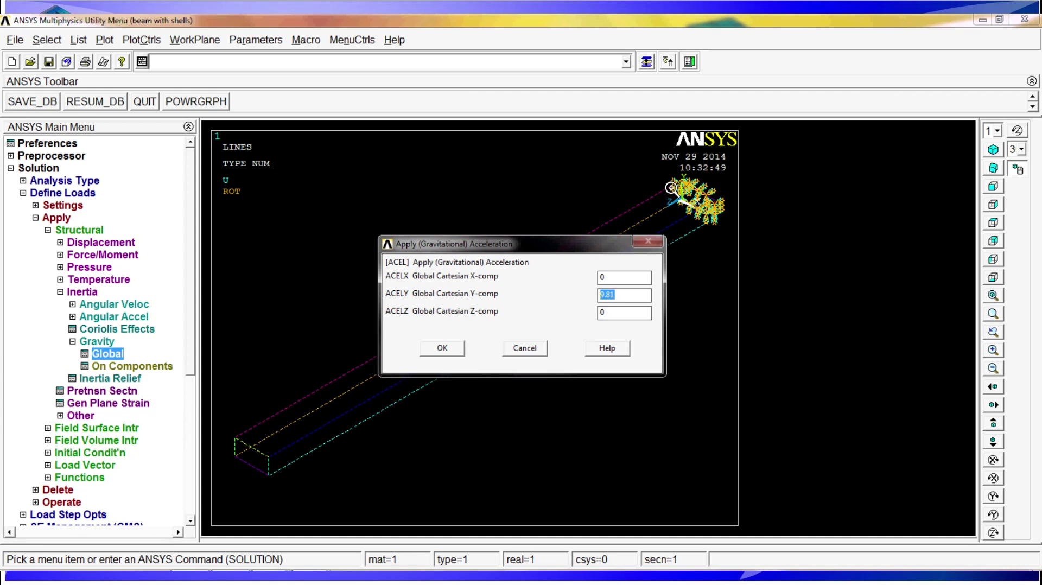
{"action": "left_click", "coordinate": [618, 294]}
{"action": "left_click", "coordinate": [454, 350]}
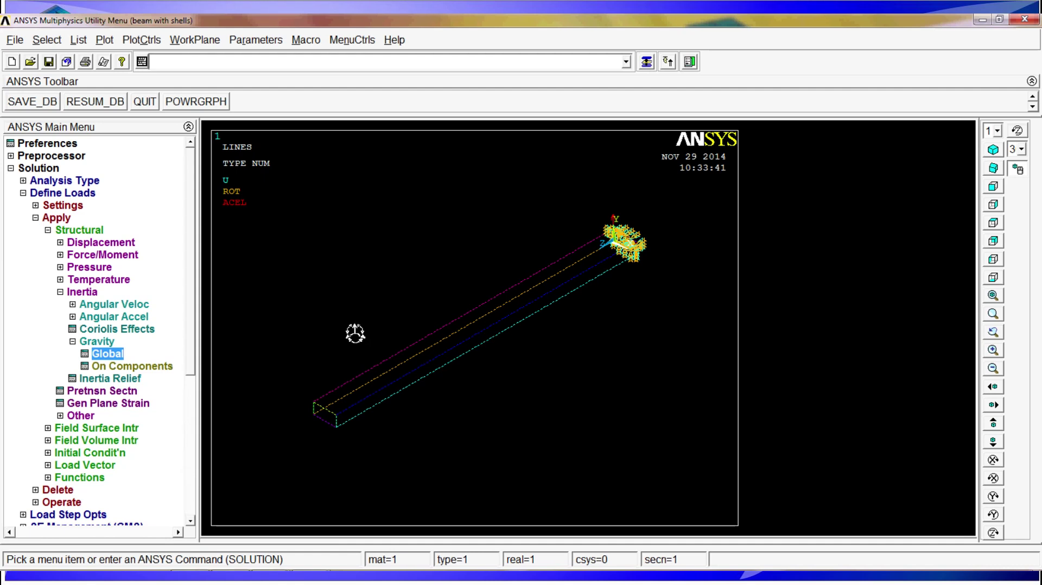
Step: Plot the elements and turn on /ESHAPE real-thickness shell display
{"action": "left_click", "coordinate": [101, 41]}
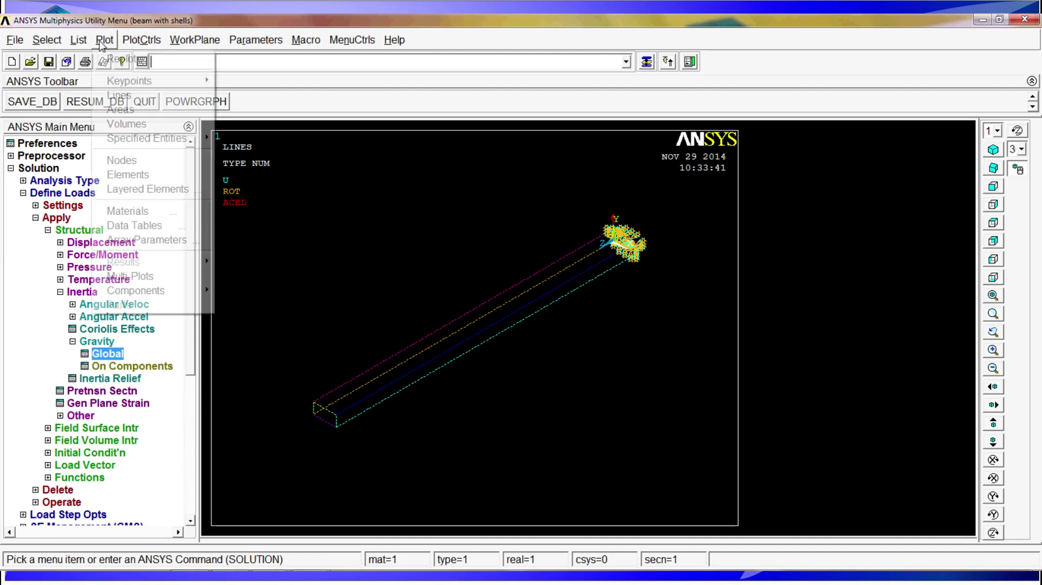
{"action": "left_click", "coordinate": [136, 174]}
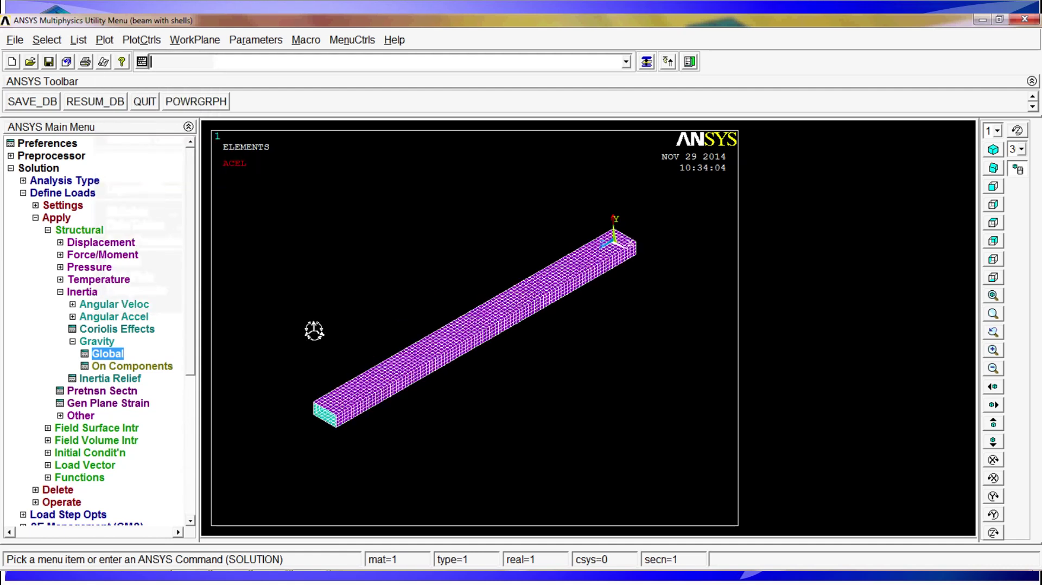
{"action": "middle_click_drag", "start_coordinate": [380, 379], "coordinate": [477, 325], "text": "ctrl"}
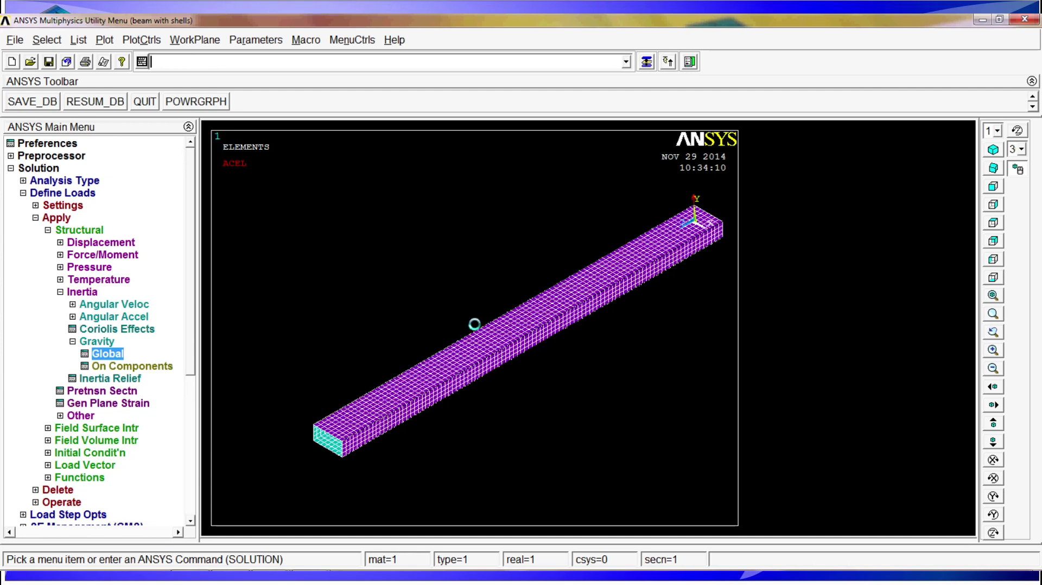
{"action": "left_click", "coordinate": [142, 40]}
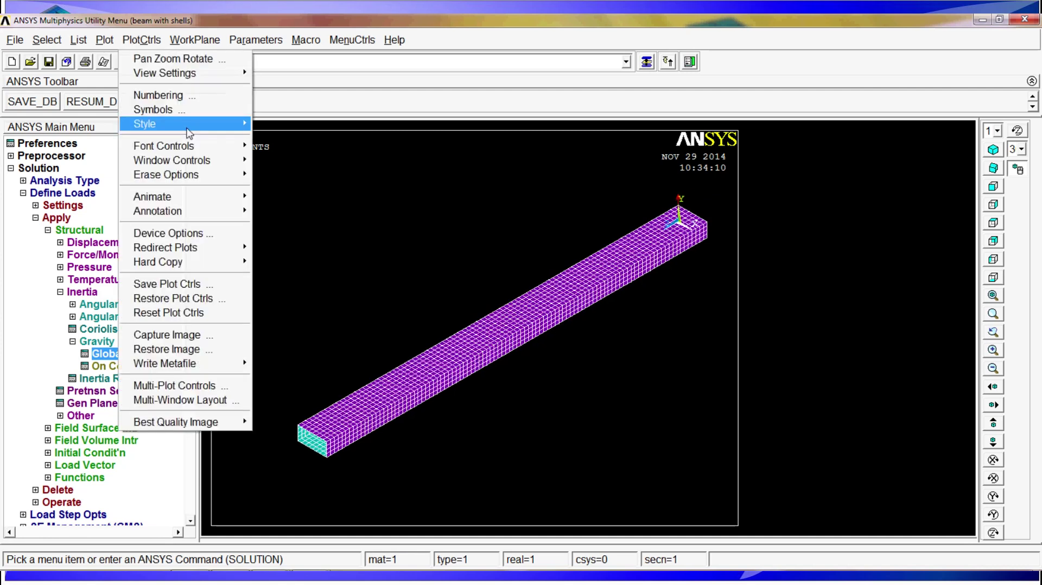
{"action": "mouse_move", "coordinate": [189, 133]}
{"action": "left_click", "coordinate": [305, 135]}
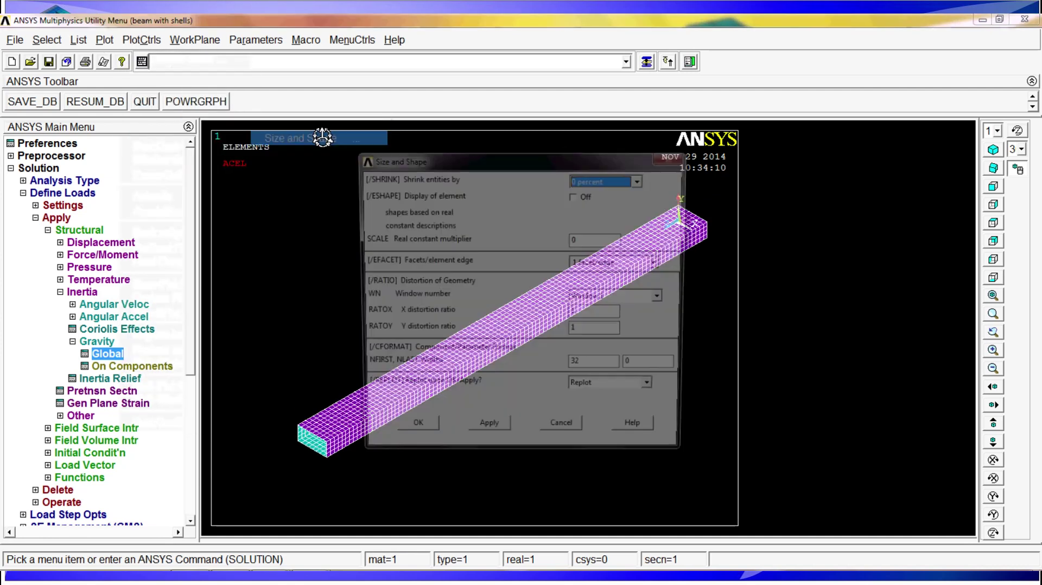
{"action": "left_click", "coordinate": [575, 195]}
{"action": "left_click", "coordinate": [411, 435]}
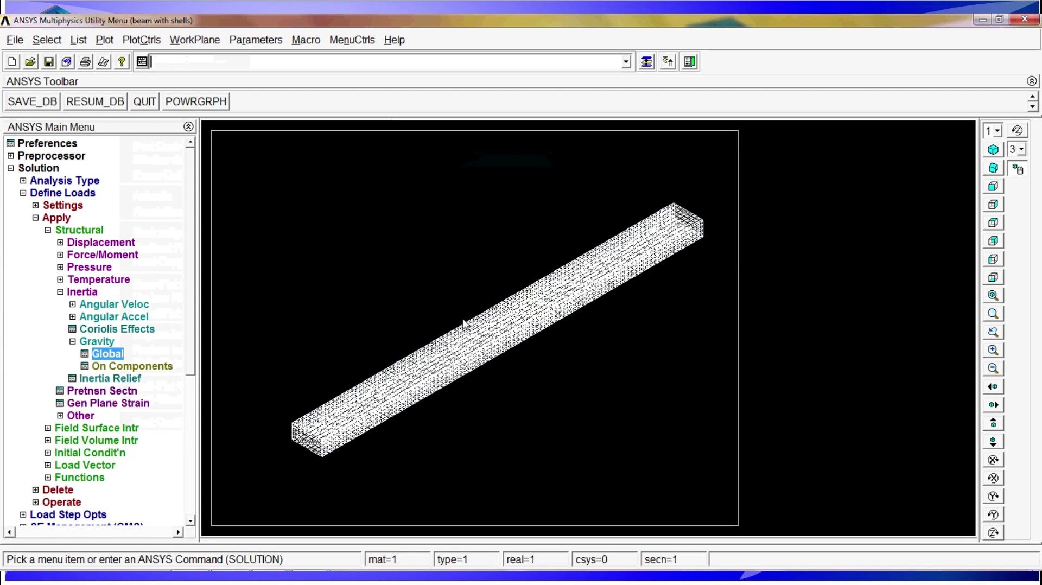
Step: Show the beam end-on in Front View, fit it, and plot all entities with GPLOT
{"action": "scroll", "coordinate": [690, 275], "scroll_direction": "up", "scroll_amount": 2}
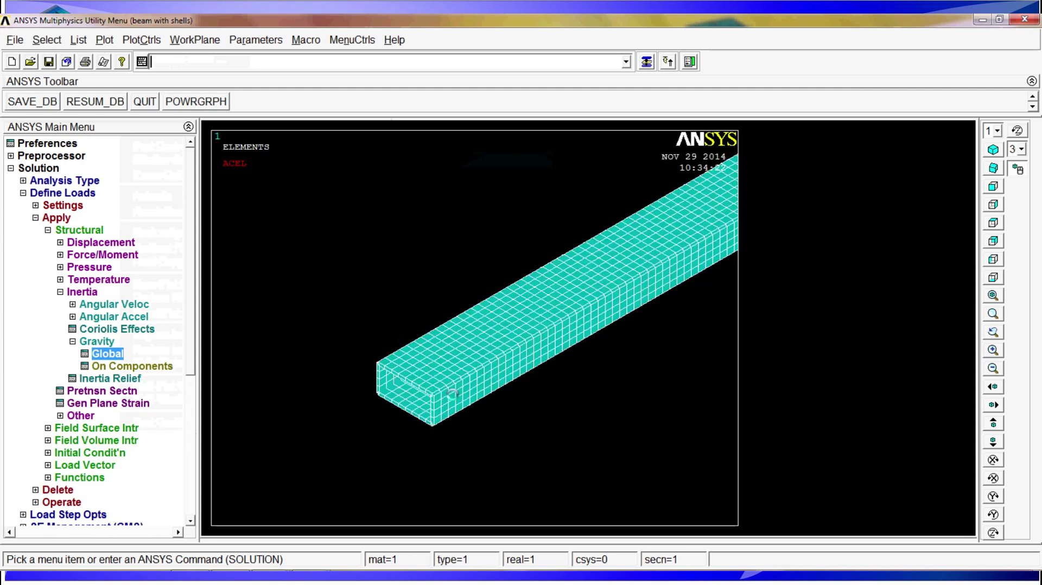
{"action": "scroll", "coordinate": [453, 394], "scroll_direction": "up", "scroll_amount": 1}
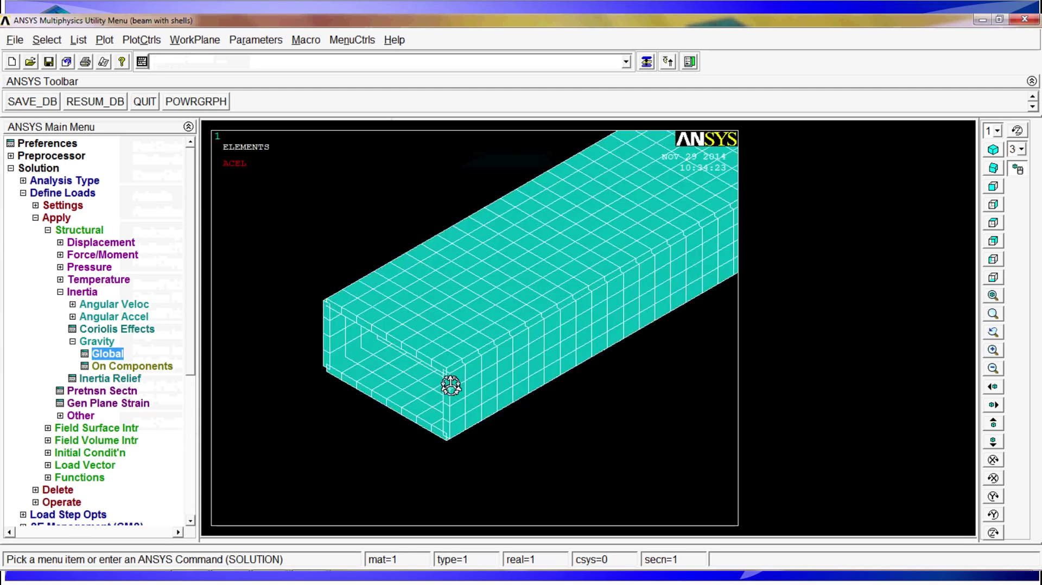
{"action": "scroll", "coordinate": [451, 385], "scroll_direction": "up", "scroll_amount": 1}
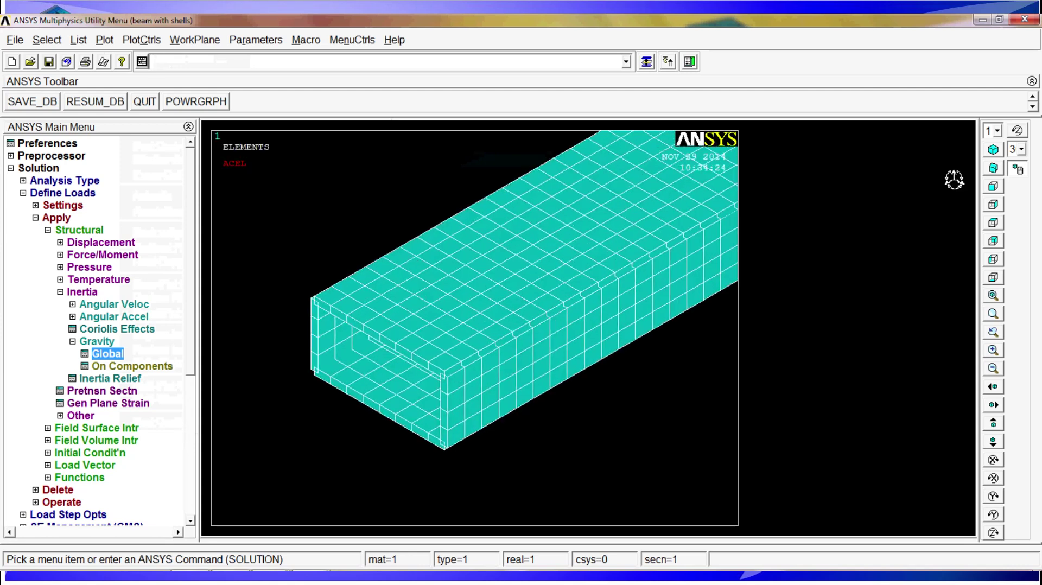
{"action": "left_click", "coordinate": [995, 194]}
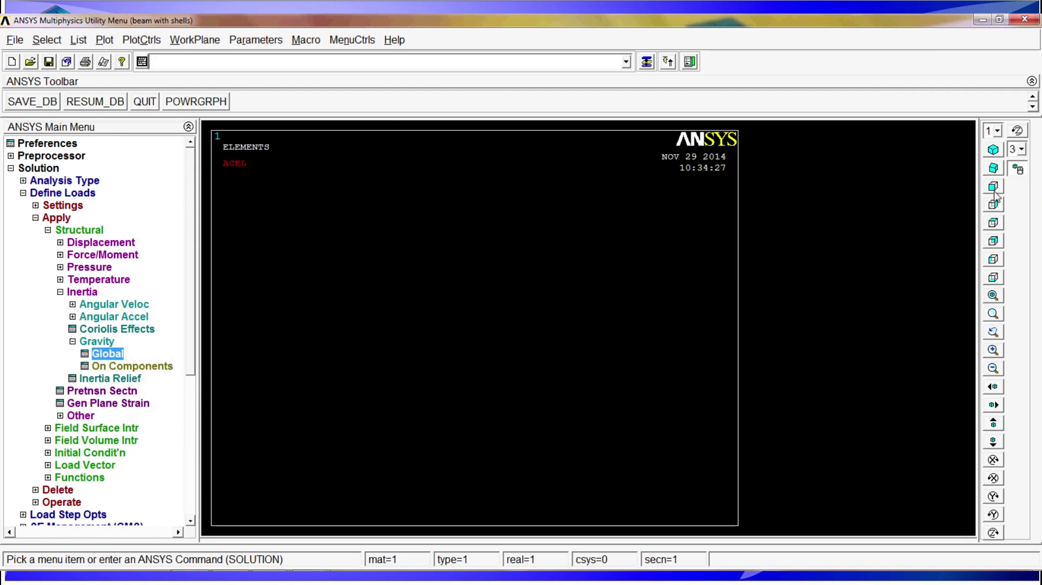
{"action": "left_click", "coordinate": [993, 294]}
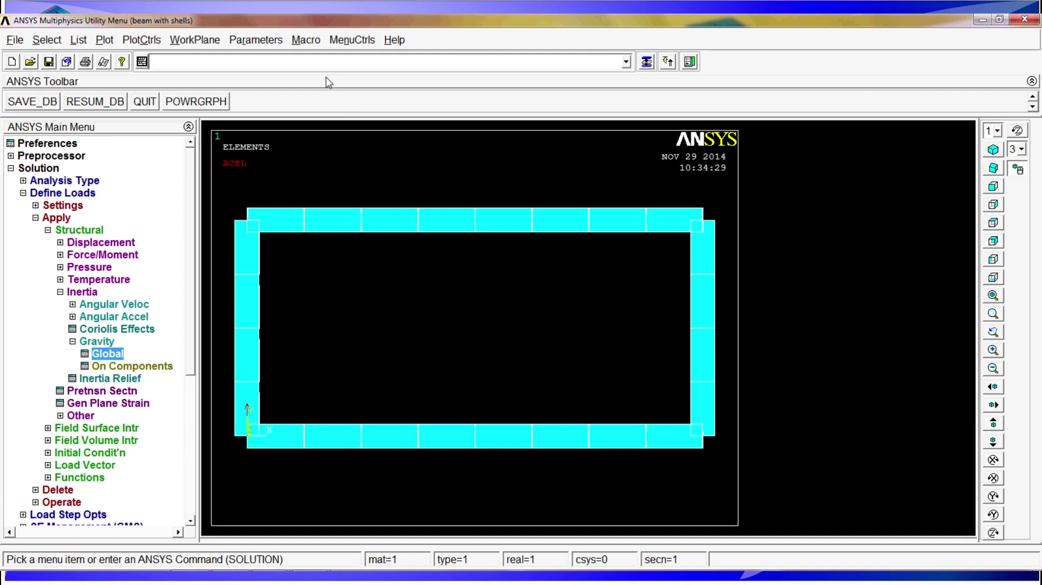
{"action": "type", "text": "gplo"}
{"action": "key", "text": "Return"}
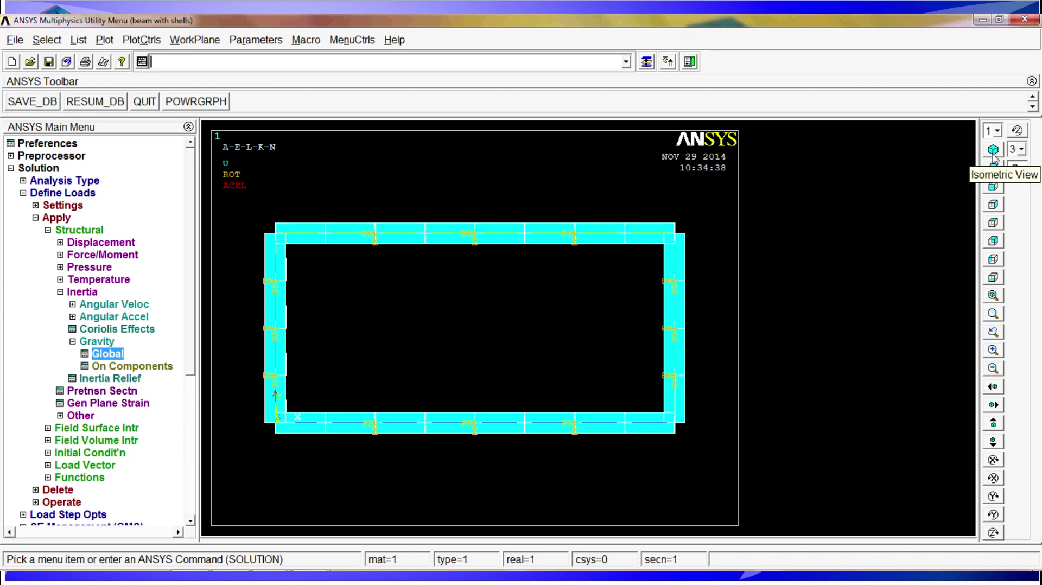
Step: Switch to isometric view and set a new Static analysis type
{"action": "left_click", "coordinate": [993, 151]}
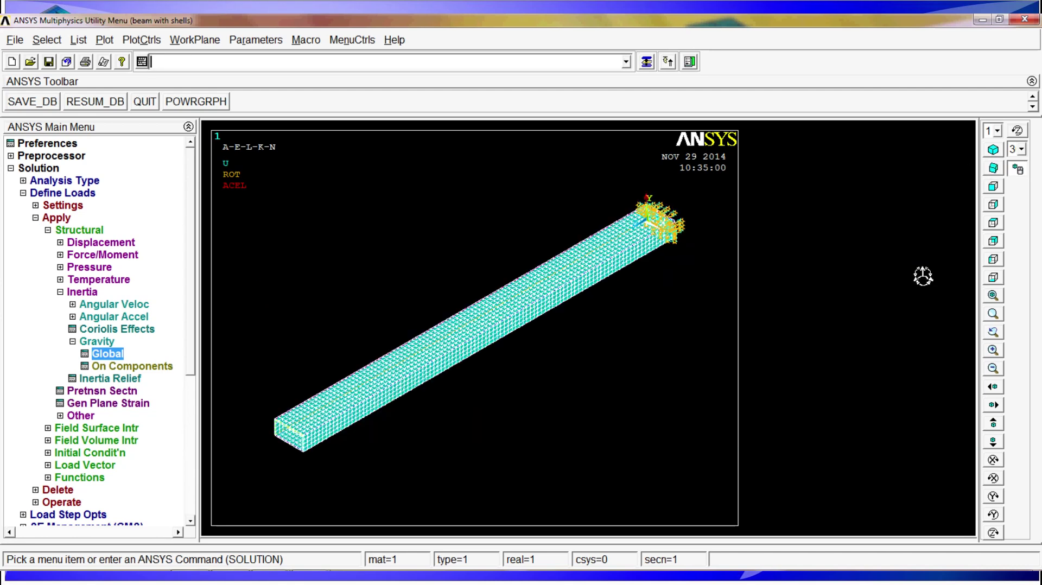
{"action": "left_click", "coordinate": [46, 218]}
{"action": "left_click", "coordinate": [50, 193]}
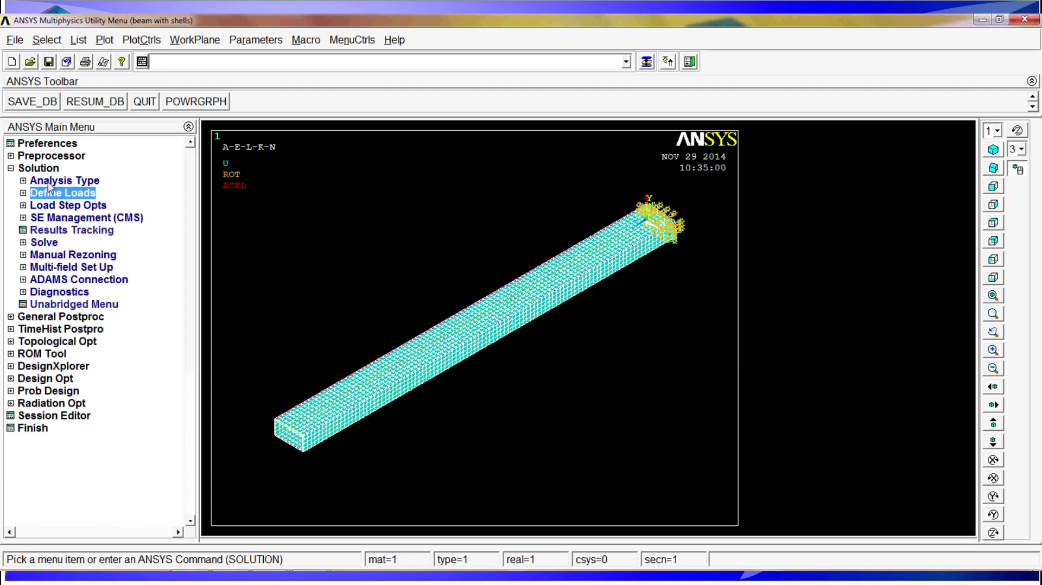
{"action": "left_click", "coordinate": [54, 180]}
{"action": "left_click", "coordinate": [76, 193]}
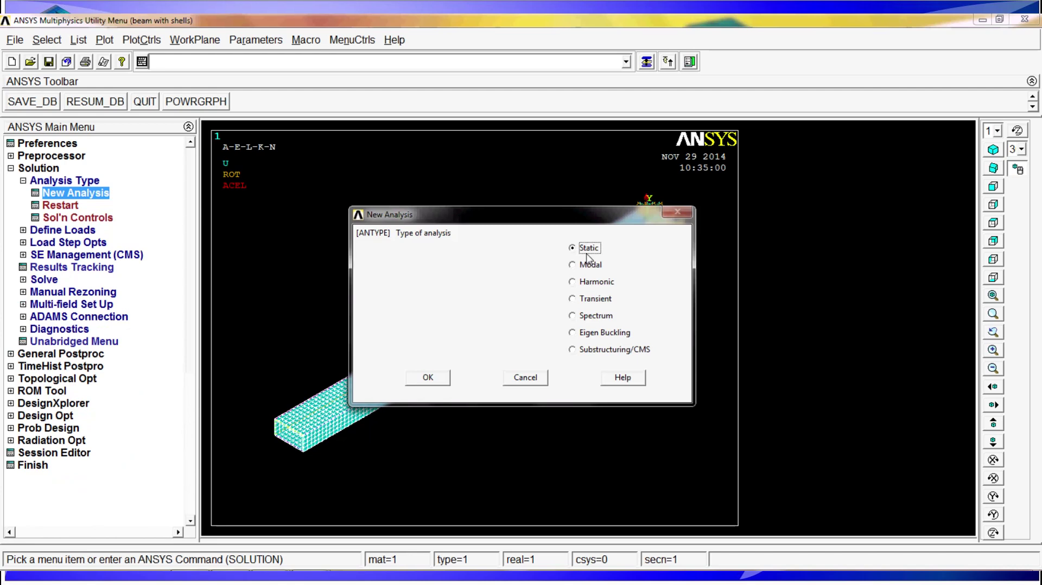
{"action": "left_click", "coordinate": [430, 378]}
{"action": "left_click", "coordinate": [60, 180]}
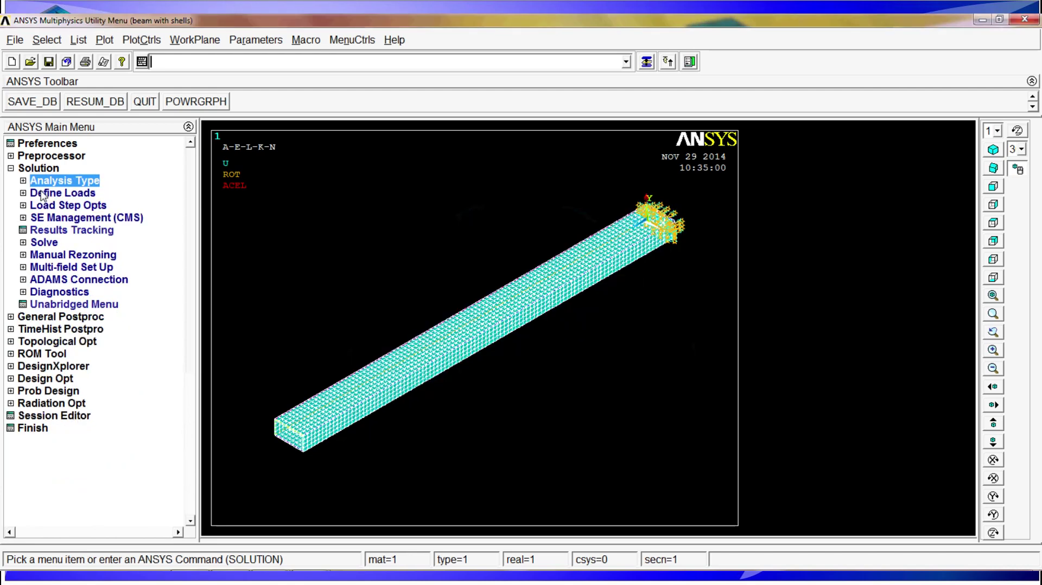
Step: Solve the current load step and dismiss the status listing and 'Solution is done!' note
{"action": "left_click", "coordinate": [43, 243]}
{"action": "left_click", "coordinate": [69, 255]}
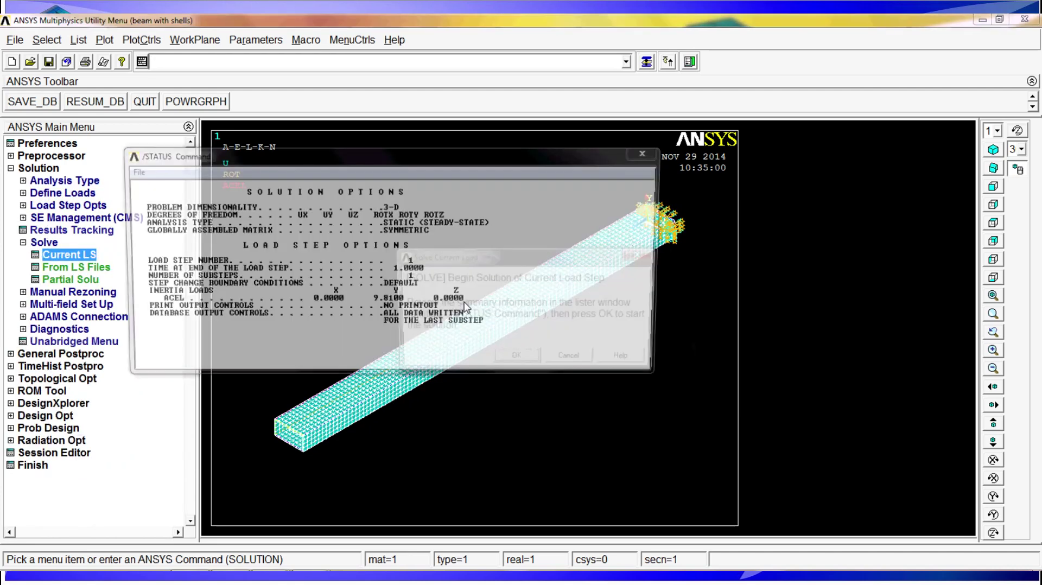
{"action": "left_click", "coordinate": [654, 154]}
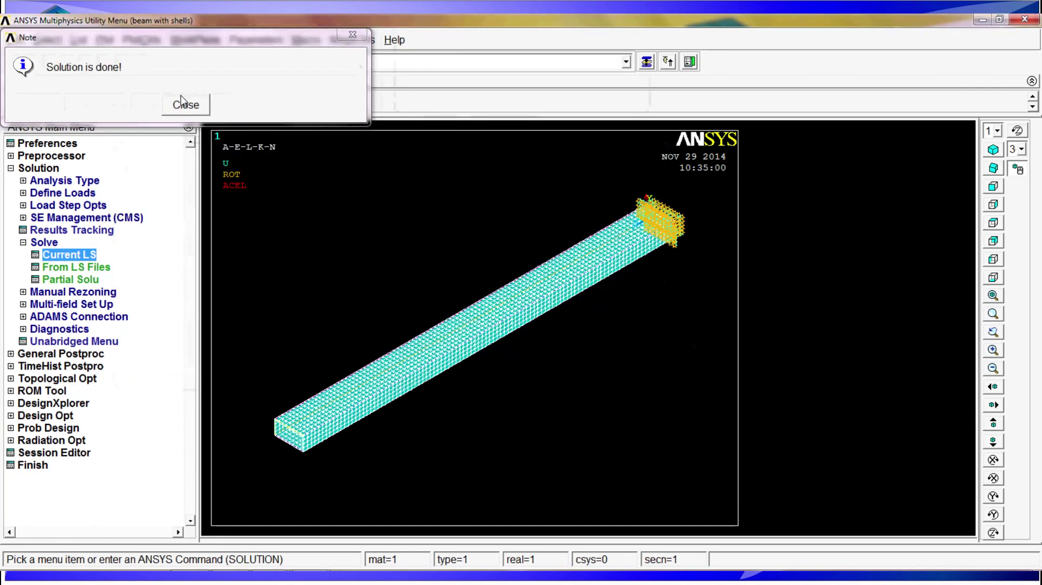
{"action": "left_click", "coordinate": [186, 104]}
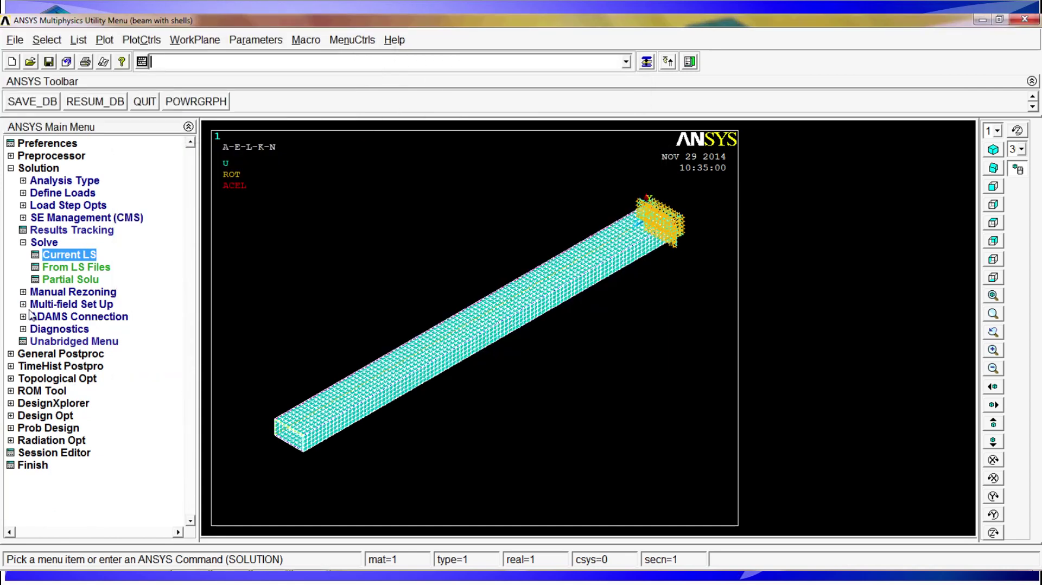
Step: Read the last results set in General Postproc
{"action": "left_click", "coordinate": [60, 353]}
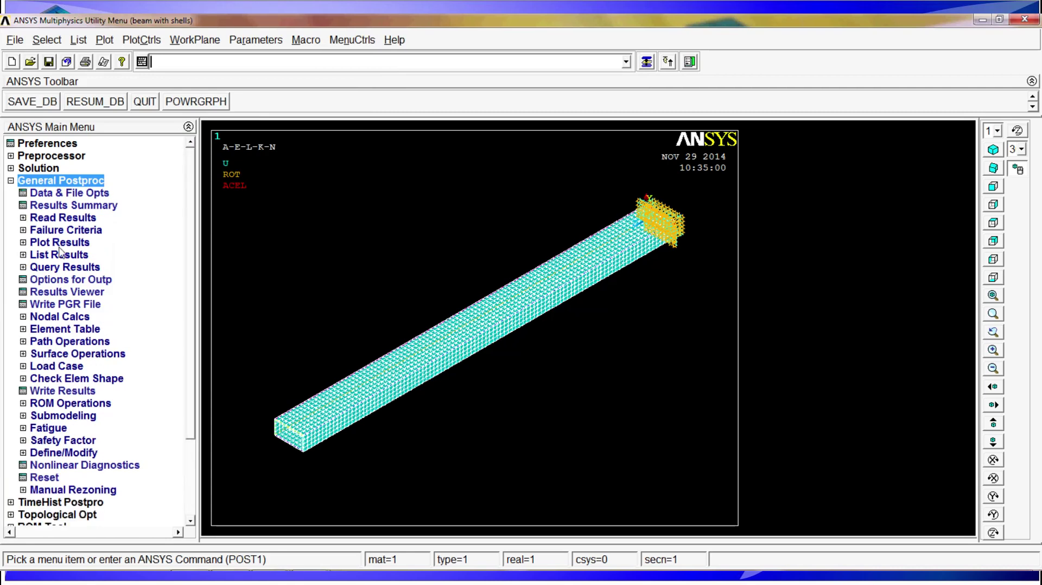
{"action": "left_click", "coordinate": [66, 219]}
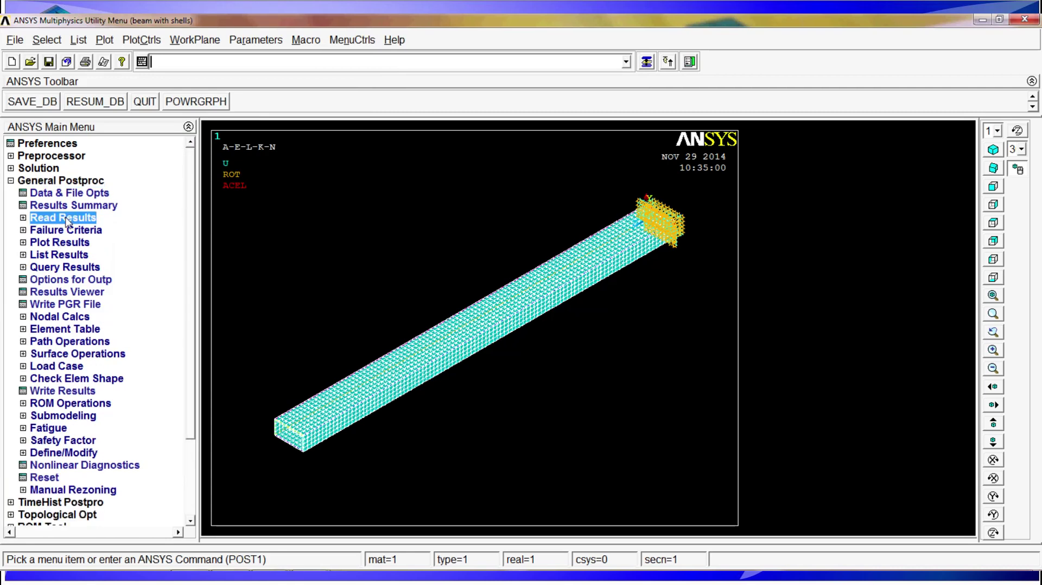
{"action": "left_click", "coordinate": [66, 219]}
{"action": "left_click", "coordinate": [61, 267]}
Step: Plot a nodal contour of displacement vector sum (USUM)
{"action": "left_click", "coordinate": [73, 243]}
{"action": "left_click", "coordinate": [73, 243]}
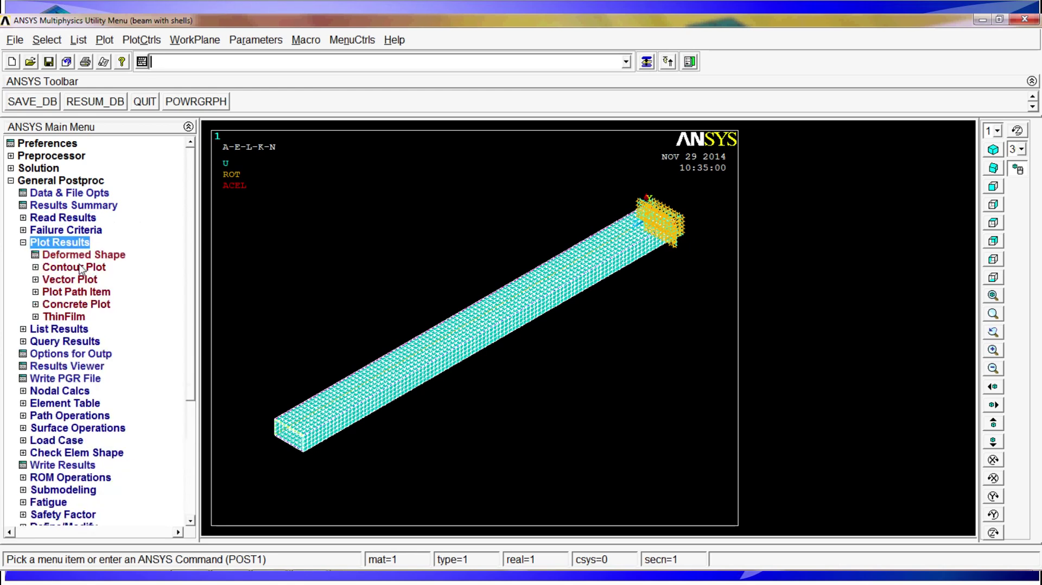
{"action": "left_click", "coordinate": [80, 268]}
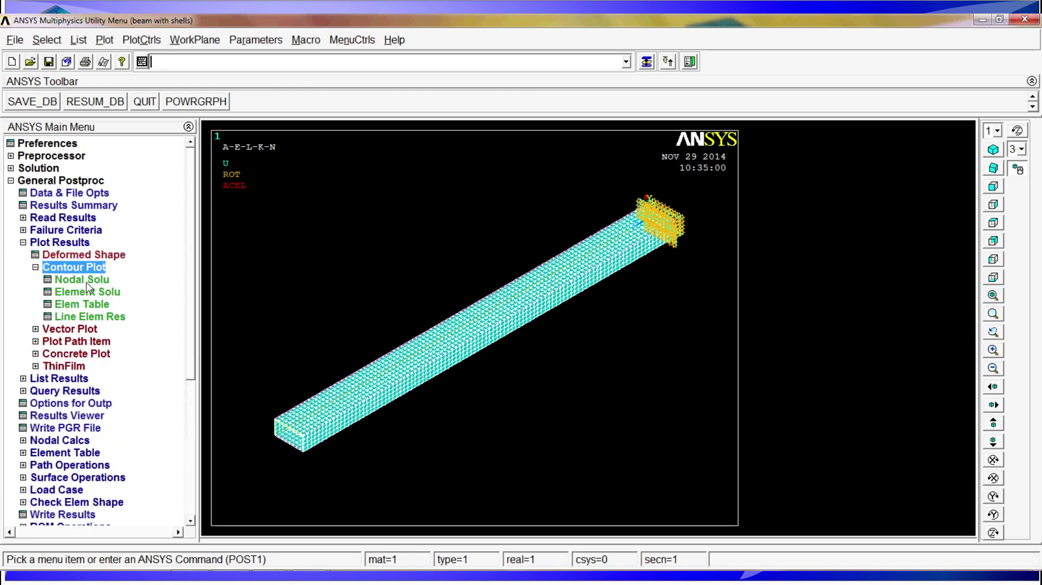
{"action": "left_click", "coordinate": [84, 280]}
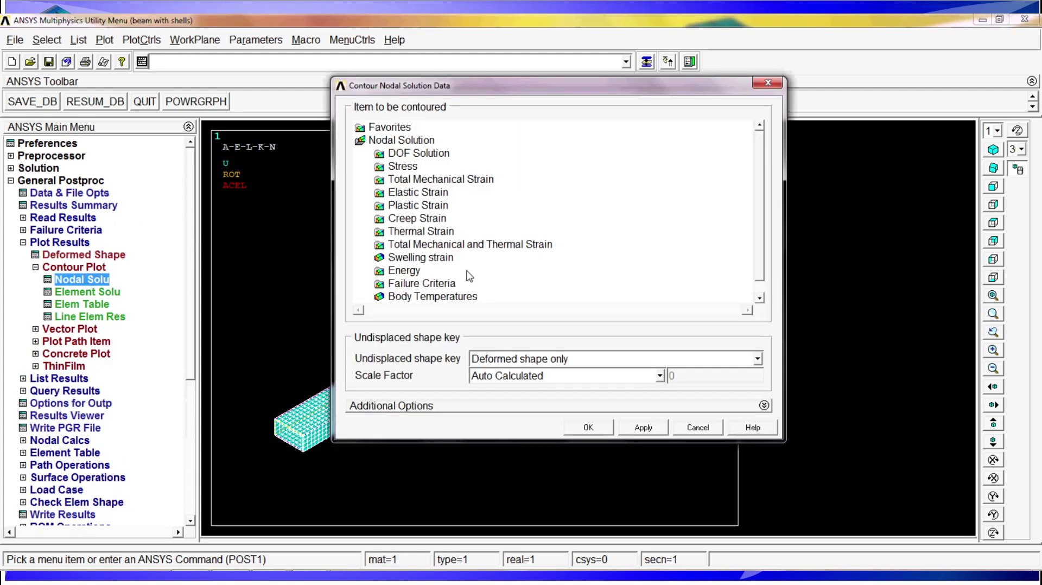
{"action": "left_click", "coordinate": [417, 154]}
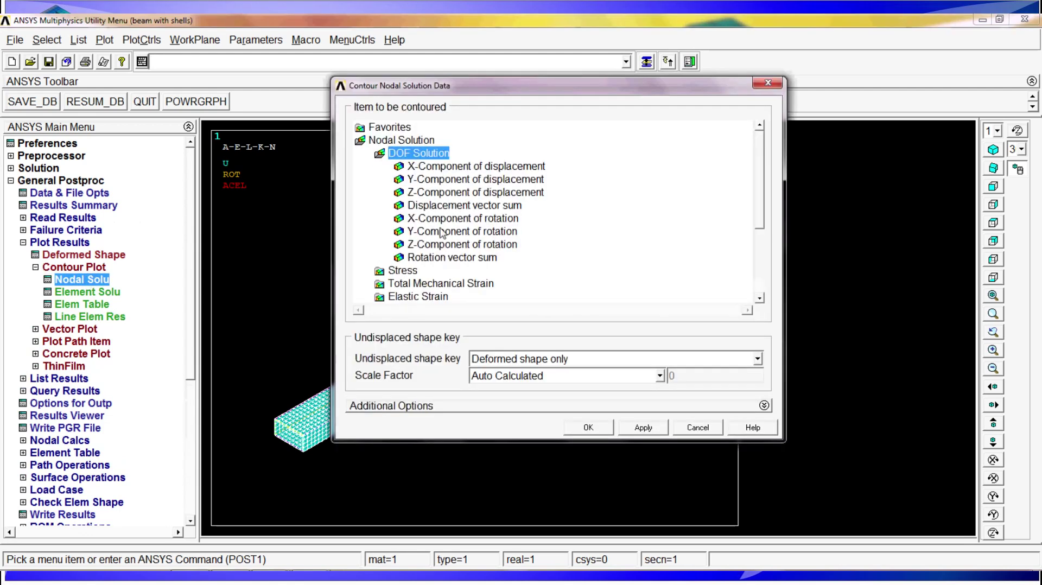
{"action": "left_click", "coordinate": [455, 206]}
{"action": "left_click", "coordinate": [605, 428]}
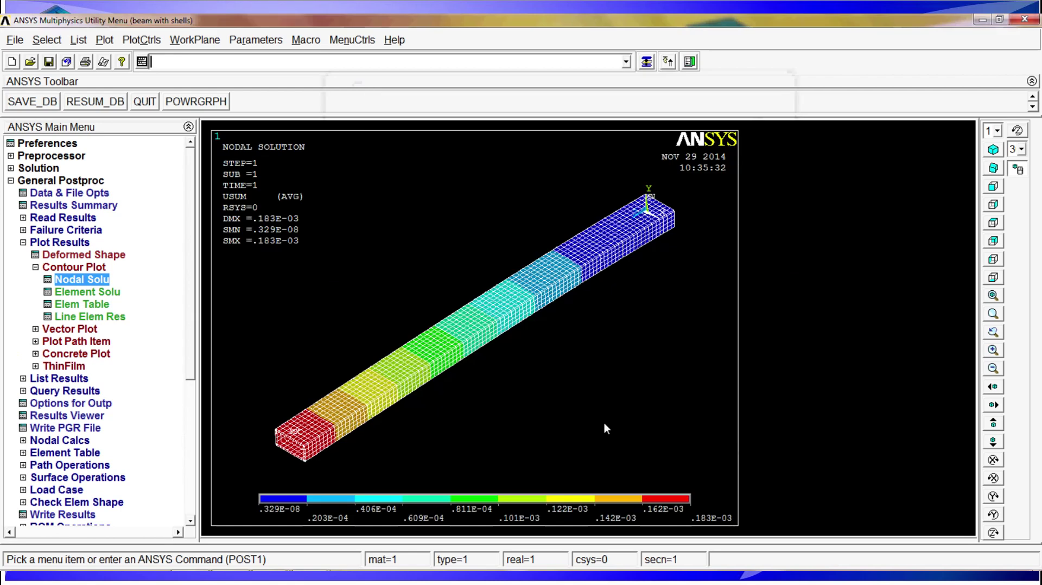
Step: Rotate the contoured beam to inspect it, then return to isometric view
{"action": "right_click_drag", "start_coordinate": [530, 336], "coordinate": [467, 297], "text": "ctrl"}
{"action": "right_click_drag", "start_coordinate": [407, 384], "coordinate": [341, 374], "text": "ctrl"}
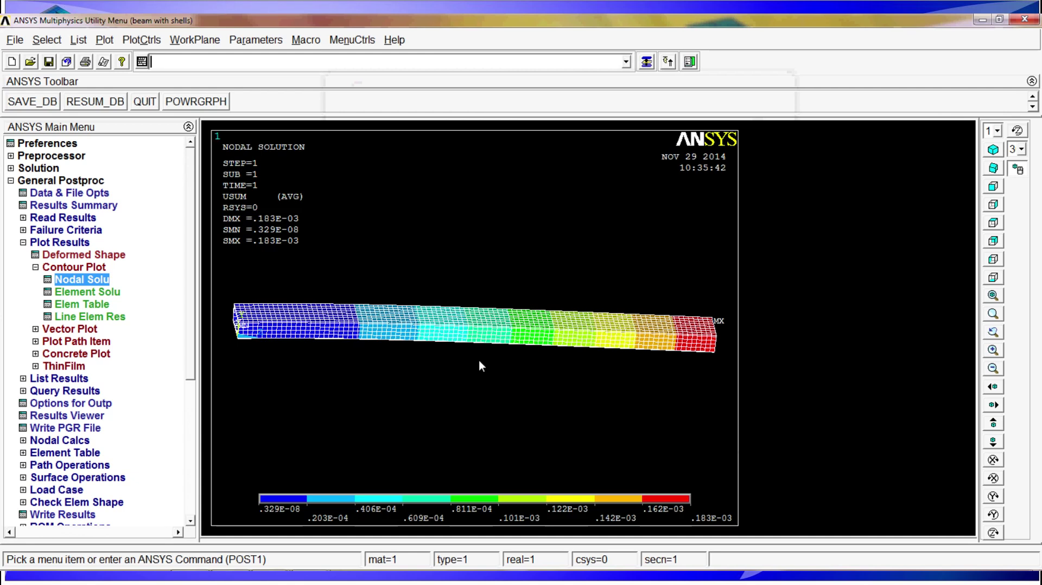
{"action": "right_click_drag", "start_coordinate": [478, 360], "coordinate": [631, 485], "text": "ctrl"}
{"action": "right_click_drag", "start_coordinate": [751, 442], "coordinate": [621, 284], "text": "ctrl"}
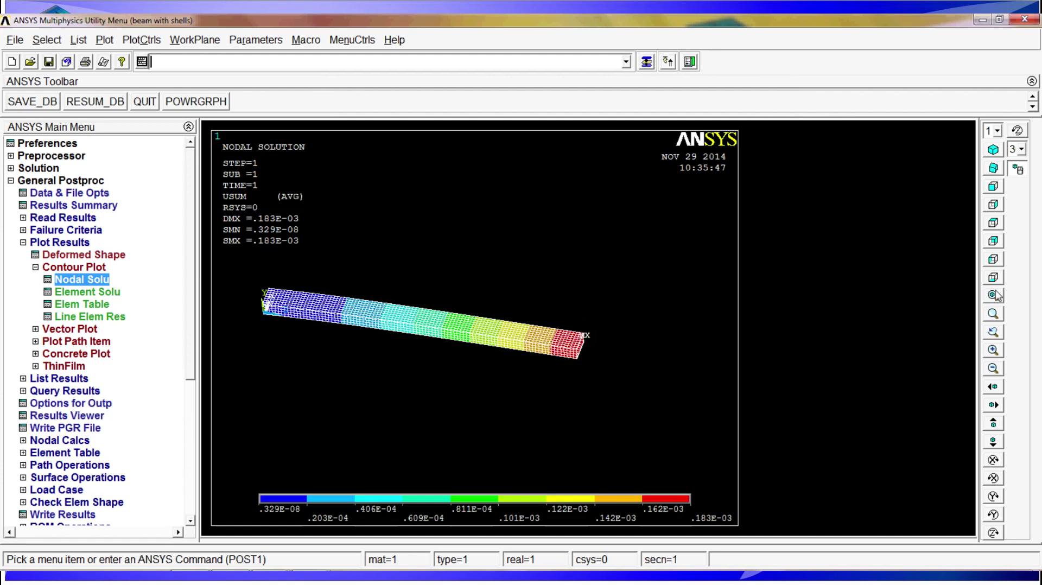
{"action": "left_click", "coordinate": [994, 150]}
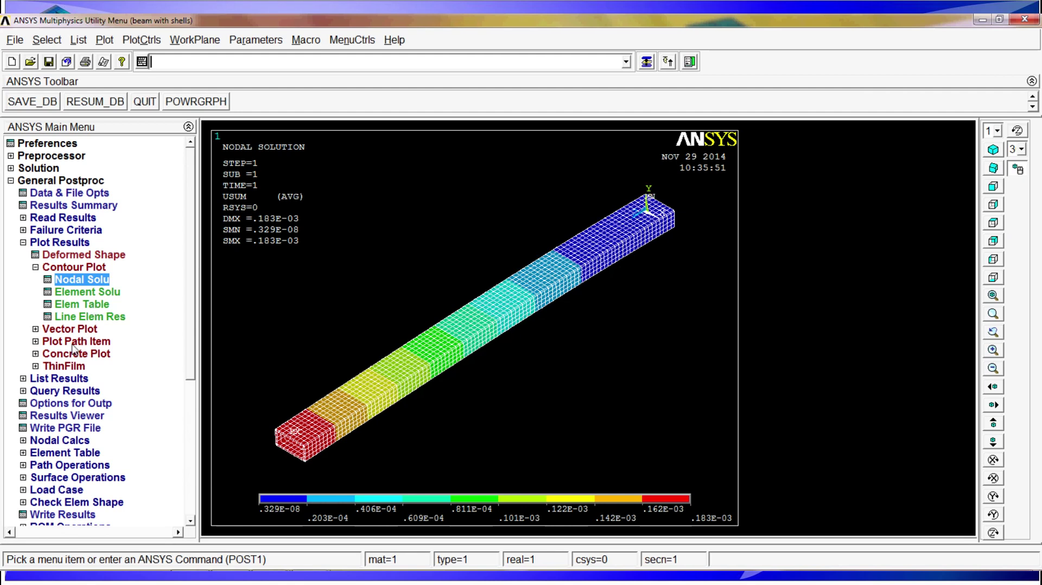
Step: Contour the nodal von Mises stress (SEQV) on the beam
{"action": "left_click", "coordinate": [82, 280]}
{"action": "left_click", "coordinate": [403, 166]}
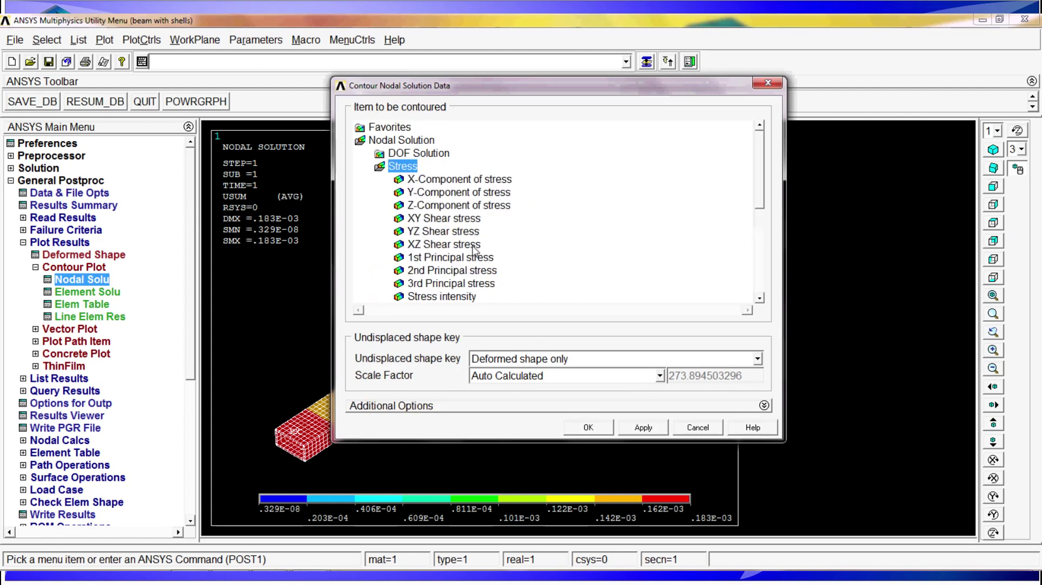
{"action": "left_click_drag", "start_coordinate": [761, 180], "coordinate": [762, 208]}
{"action": "left_click", "coordinate": [446, 244]}
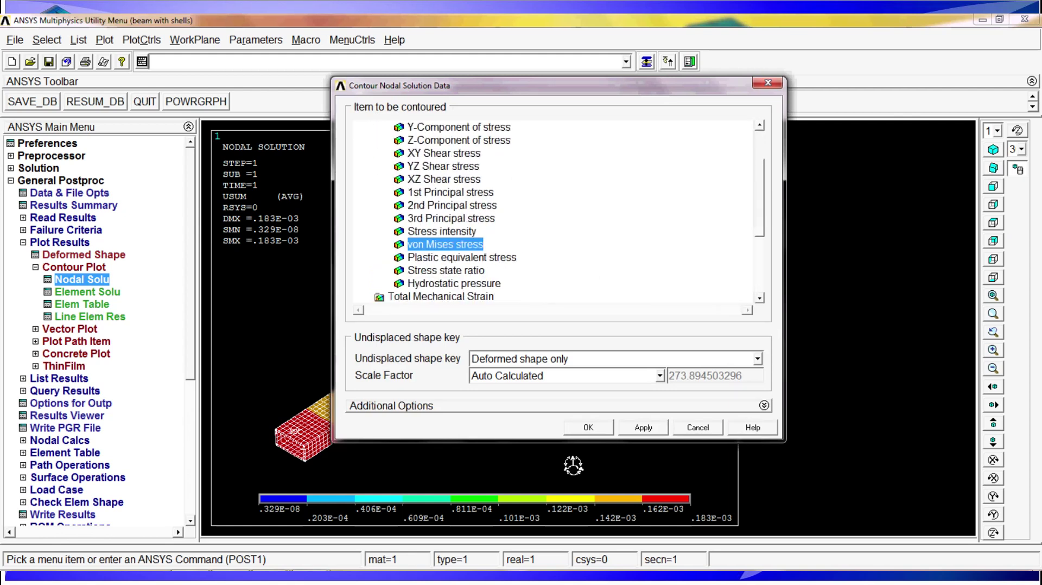
{"action": "left_click", "coordinate": [597, 429]}
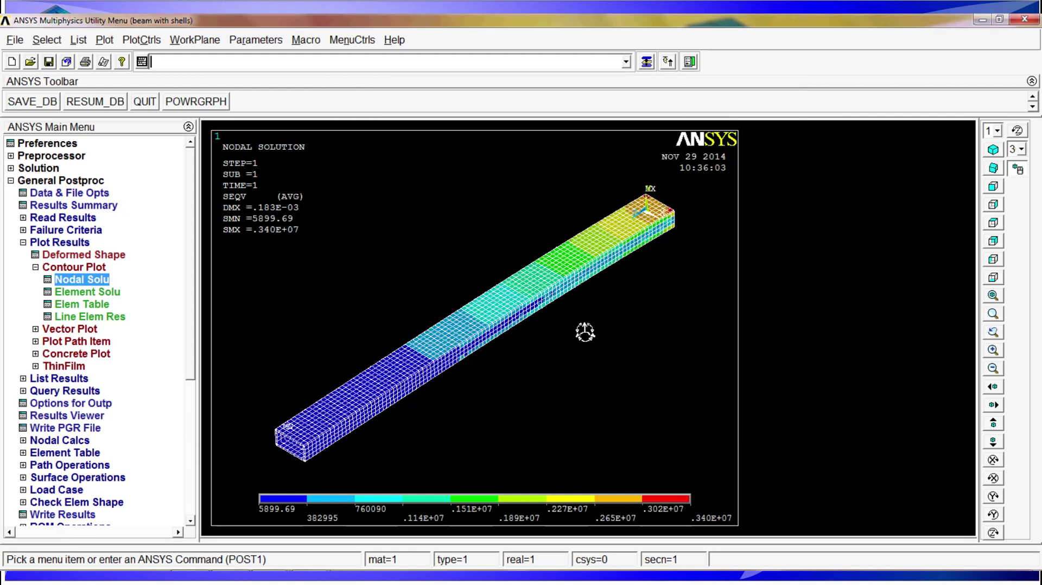
Step: Rotate the beam to inspect the stressed fixed end, then restore the fitted isometric view
{"action": "left_click_drag", "start_coordinate": [586, 332], "coordinate": [459, 356], "text": "ctrl"}
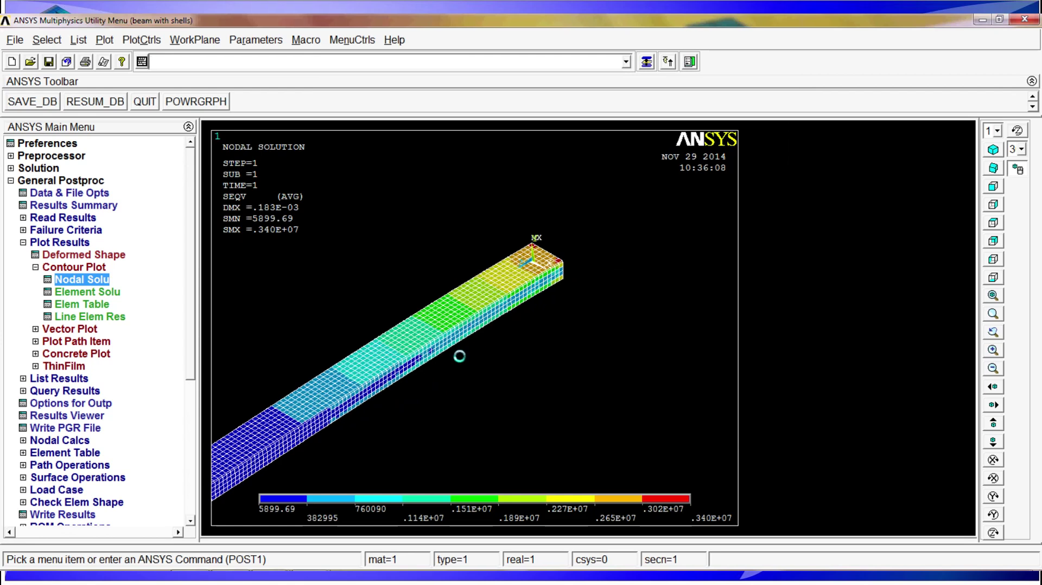
{"action": "right_click_drag", "start_coordinate": [459, 356], "coordinate": [487, 334], "text": "ctrl"}
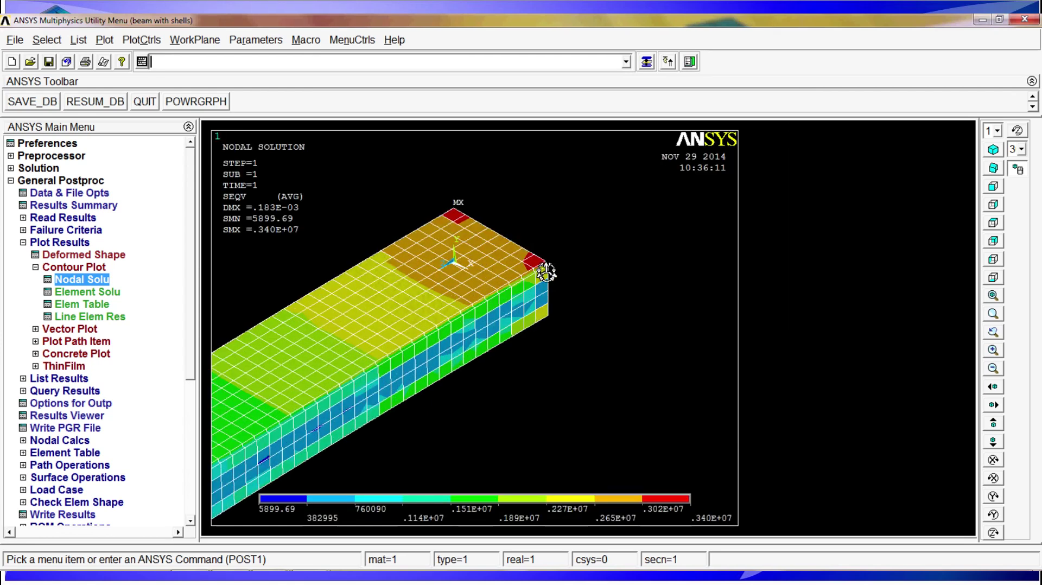
{"action": "right_click_drag", "start_coordinate": [492, 221], "coordinate": [414, 400], "text": "ctrl"}
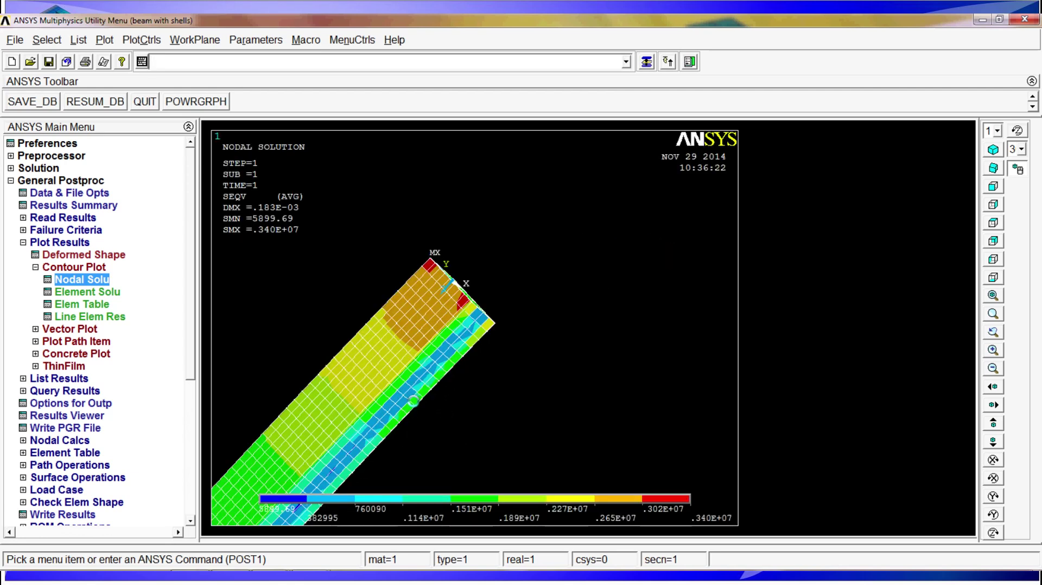
{"action": "right_click_drag", "start_coordinate": [407, 361], "coordinate": [489, 317], "text": "ctrl"}
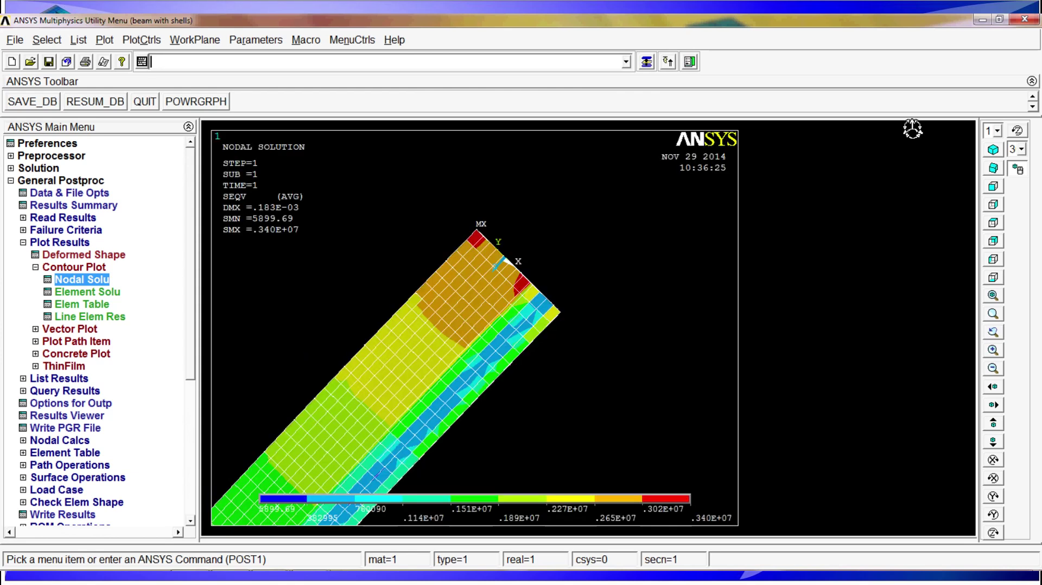
{"action": "left_click", "coordinate": [990, 153]}
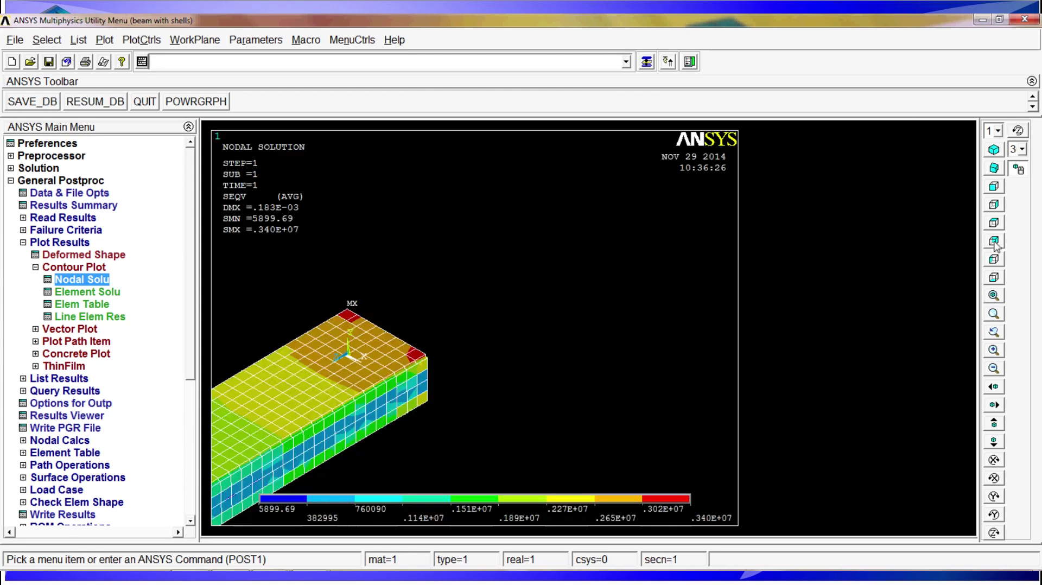
{"action": "left_click", "coordinate": [996, 295]}
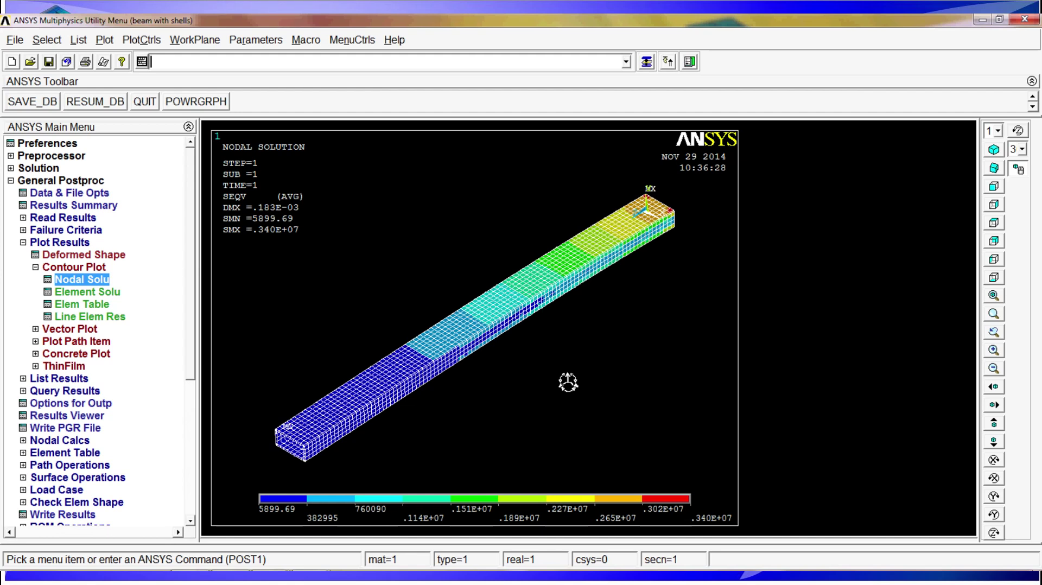
Step: Draw a predefined vector plot of DOF solution translation U, then pan and rotate it
{"action": "left_click", "coordinate": [68, 329]}
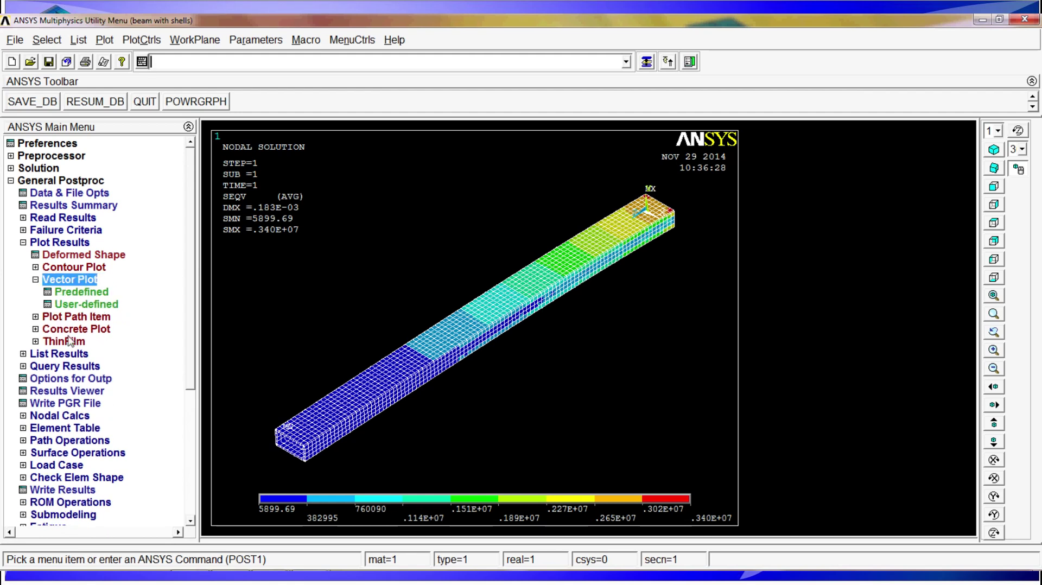
{"action": "left_click", "coordinate": [85, 294]}
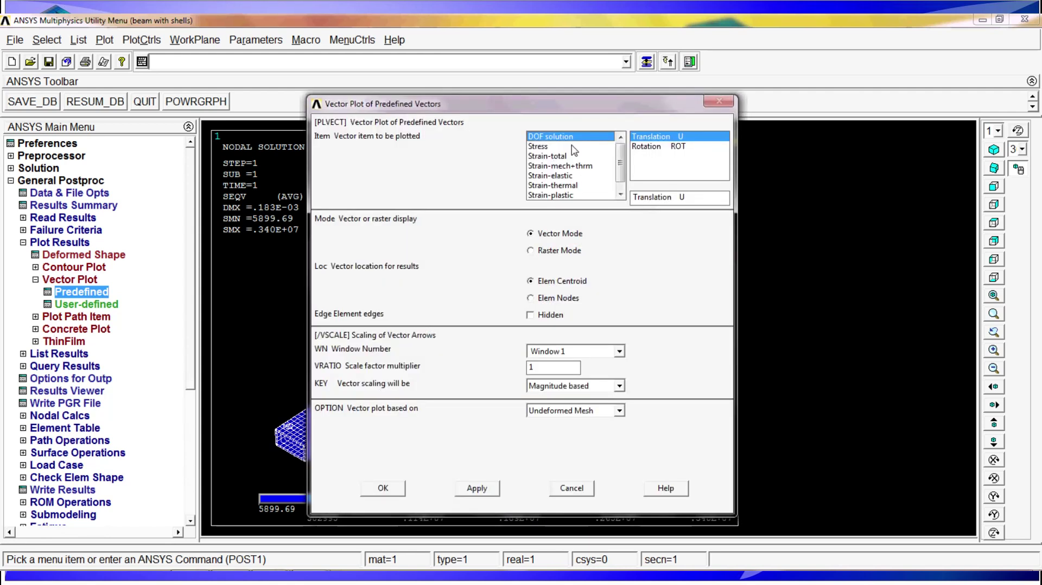
{"action": "left_click", "coordinate": [572, 145]}
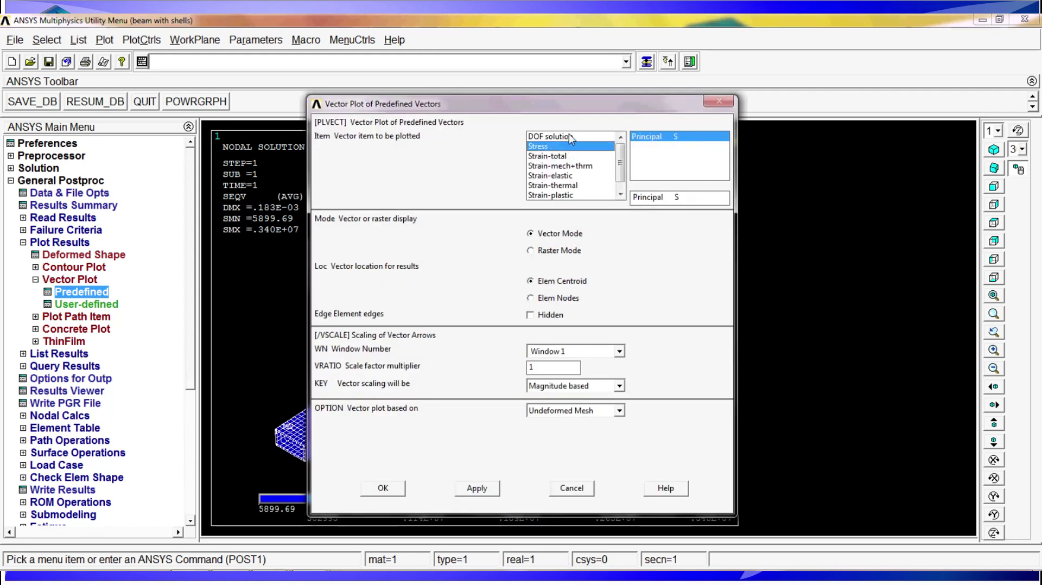
{"action": "left_click", "coordinate": [571, 137]}
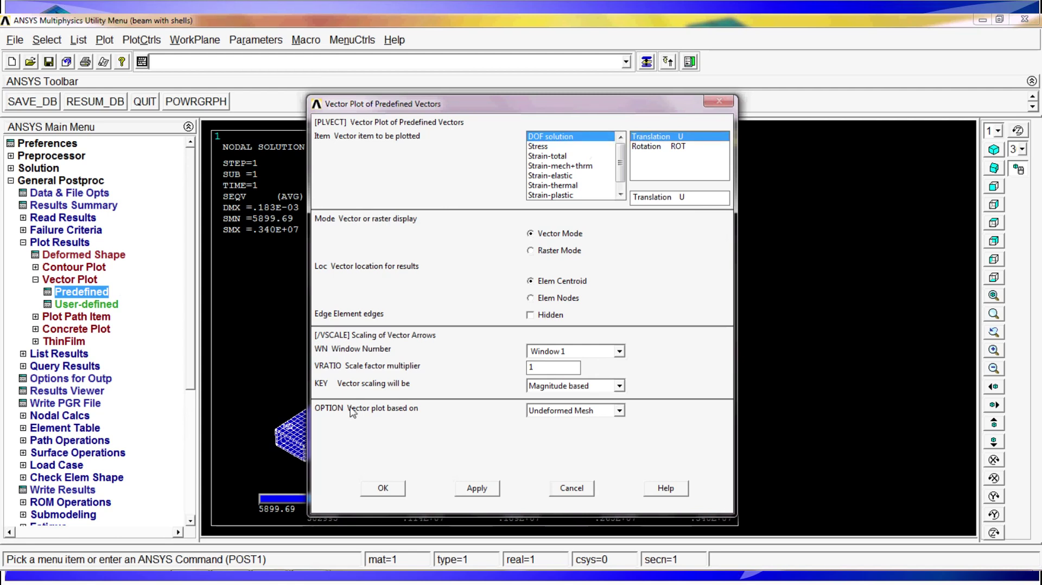
{"action": "left_click", "coordinate": [383, 489]}
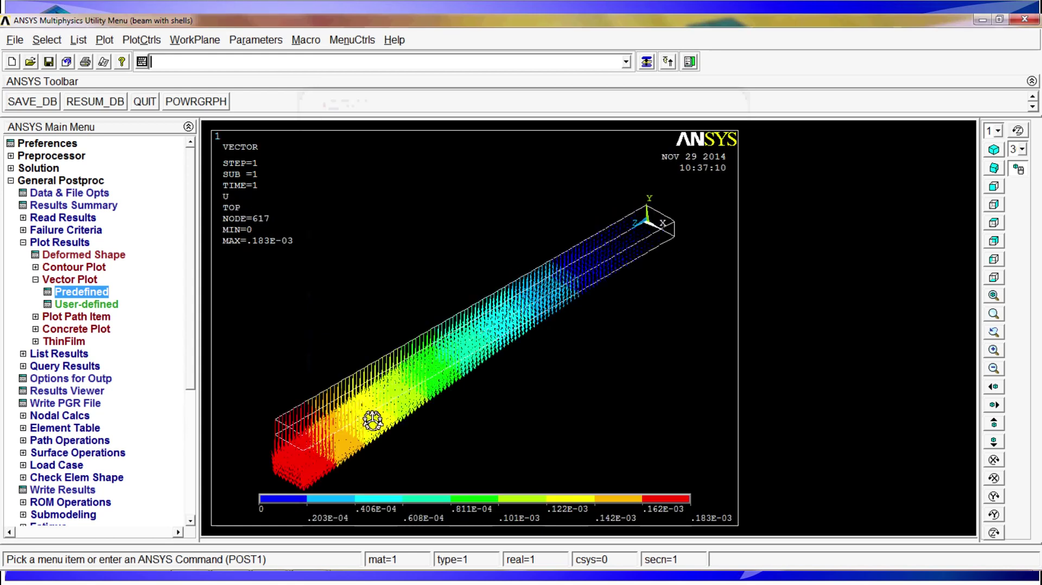
{"action": "left_click_drag", "start_coordinate": [373, 420], "coordinate": [451, 377], "text": "ctrl"}
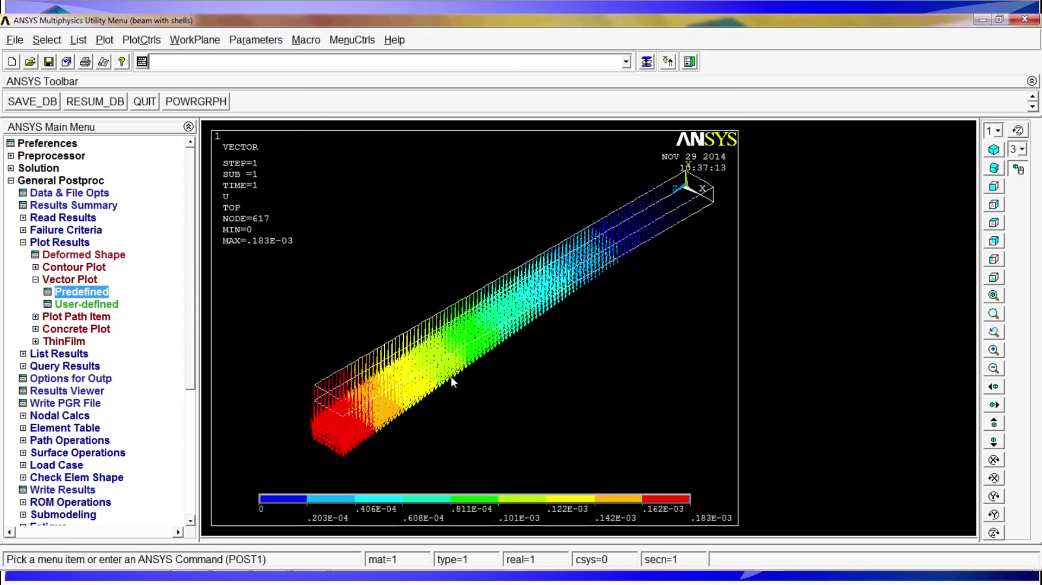
{"action": "mouse_move", "coordinate": [451, 377]}
{"action": "right_mouse_down", "text": "ctrl"}
{"action": "mouse_move", "coordinate": [423, 322]}
{"action": "mouse_move", "coordinate": [311, 307]}
{"action": "mouse_move", "coordinate": [449, 323]}
{"action": "mouse_move", "coordinate": [522, 282]}
{"action": "mouse_move", "coordinate": [380, 319]}
{"action": "mouse_move", "coordinate": [496, 294]}
{"action": "mouse_move", "coordinate": [541, 321]}
{"action": "mouse_move", "coordinate": [600, 304]}
{"action": "mouse_move", "coordinate": [584, 342]}
{"action": "mouse_move", "coordinate": [636, 306]}
{"action": "mouse_move", "coordinate": [519, 353]}
{"action": "mouse_move", "coordinate": [398, 352]}
{"action": "mouse_move", "coordinate": [463, 365]}
{"action": "mouse_move", "coordinate": [335, 363]}
{"action": "mouse_move", "coordinate": [454, 384]}
{"action": "right_mouse_up", "text": "ctrl"}
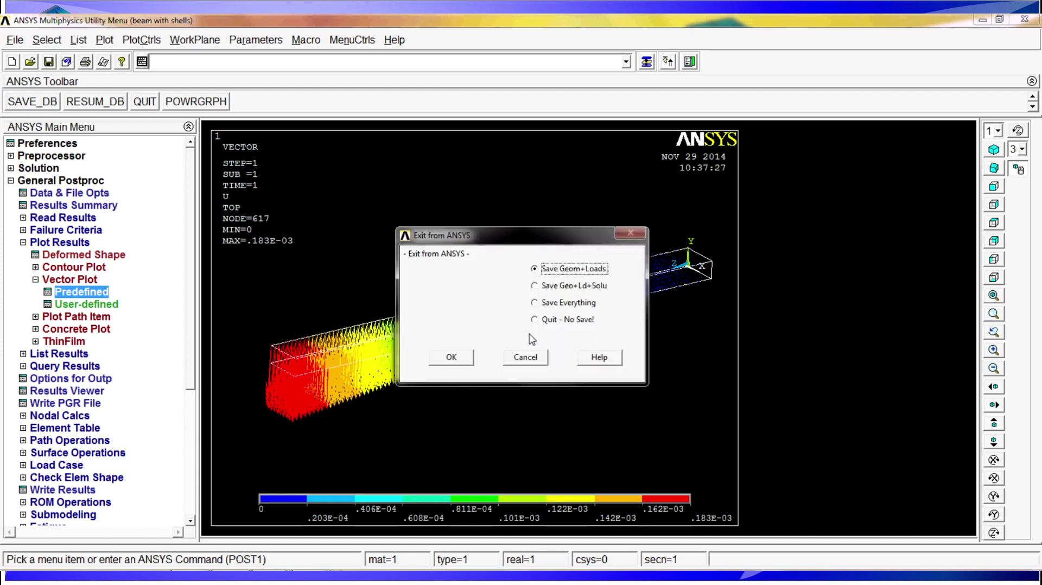
Step: Choose Quit - No Save! in the Exit from ANSYS dialog
{"action": "left_click", "coordinate": [535, 320]}
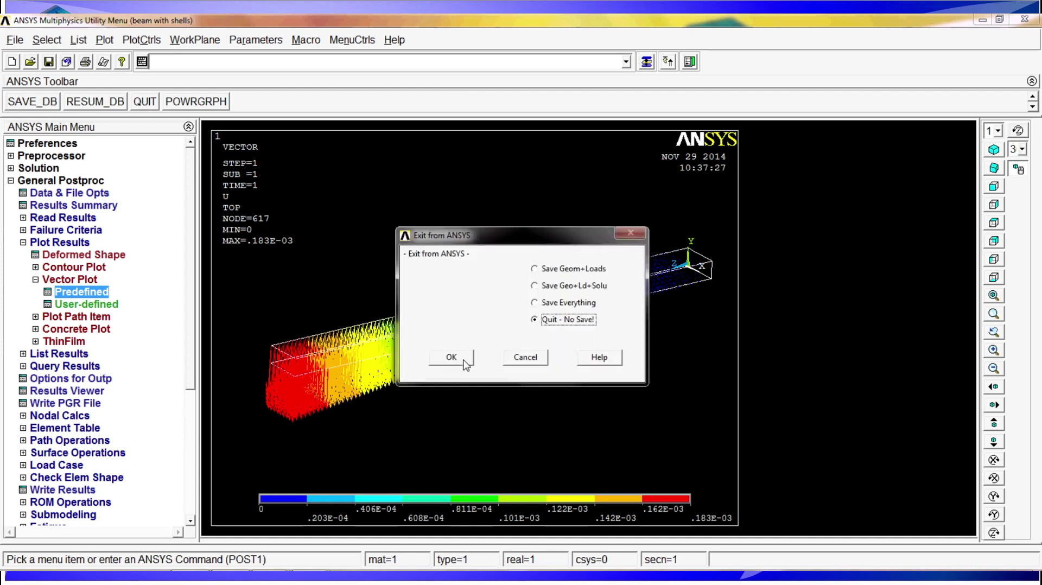